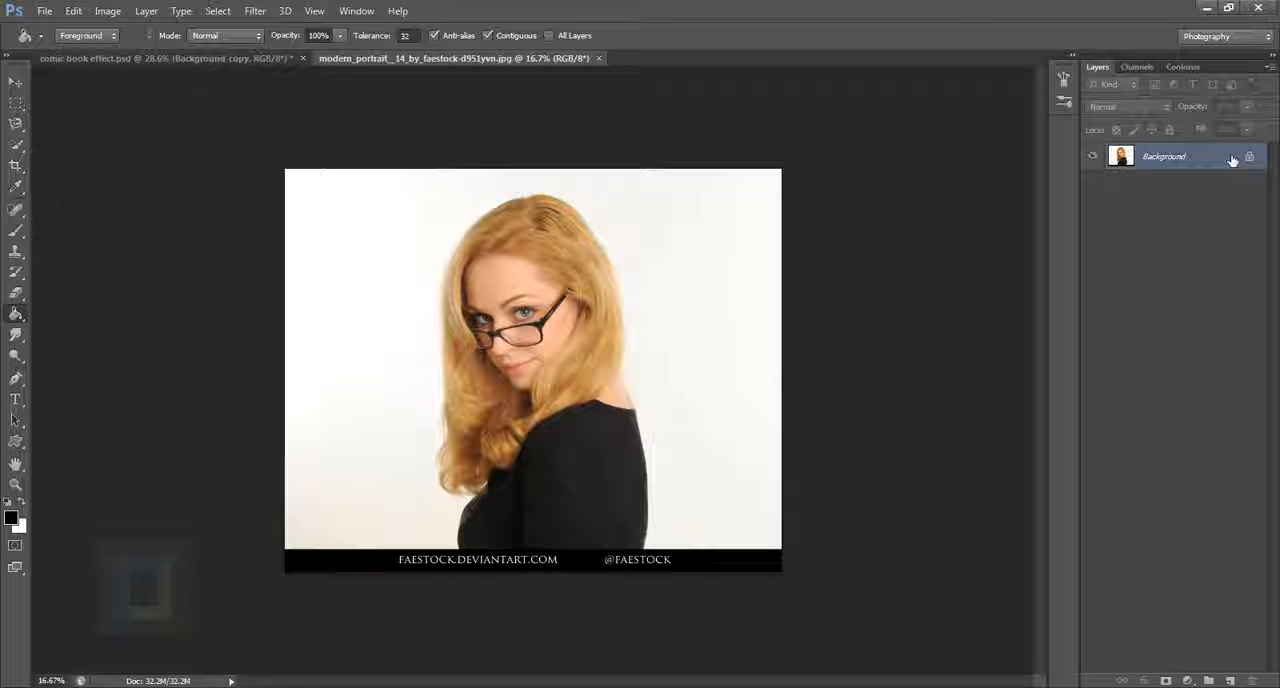
Step: Convert the locked Background into a regular layer with the default name and keep one duplicate above it
{"action": "double_click", "coordinate": [1232, 160]}
{"action": "left_click", "coordinate": [766, 224]}
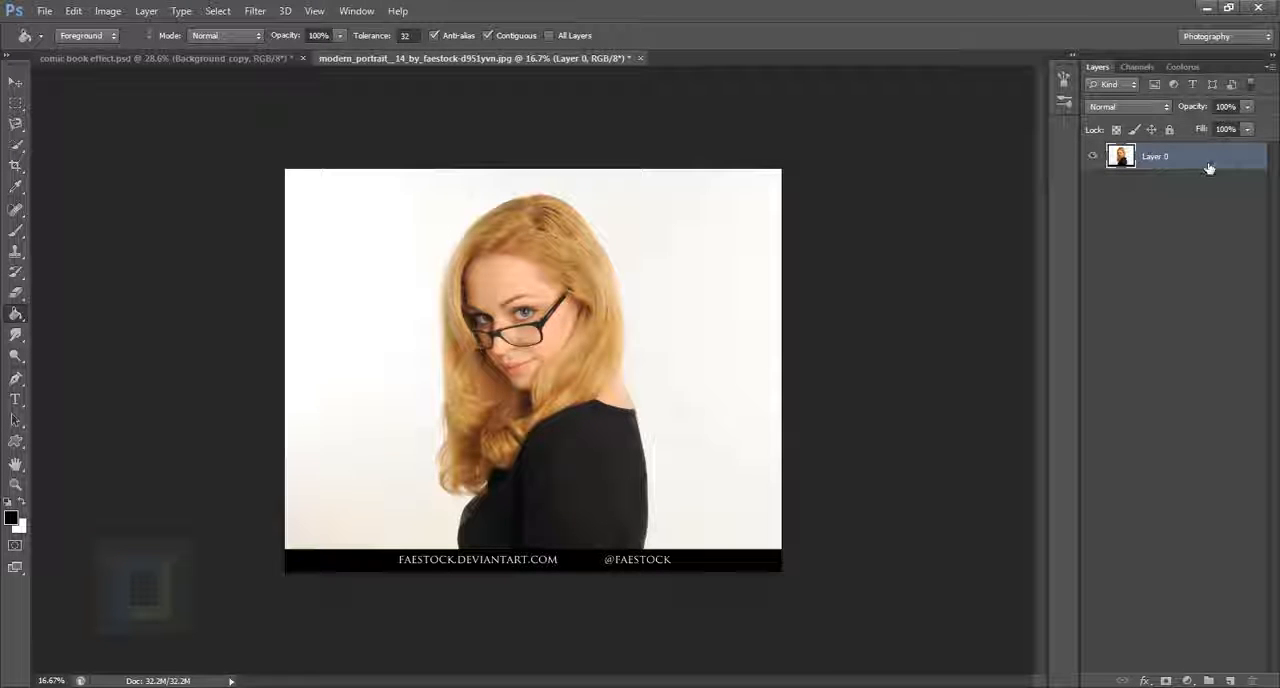
{"action": "key", "text": "ctrl+j"}
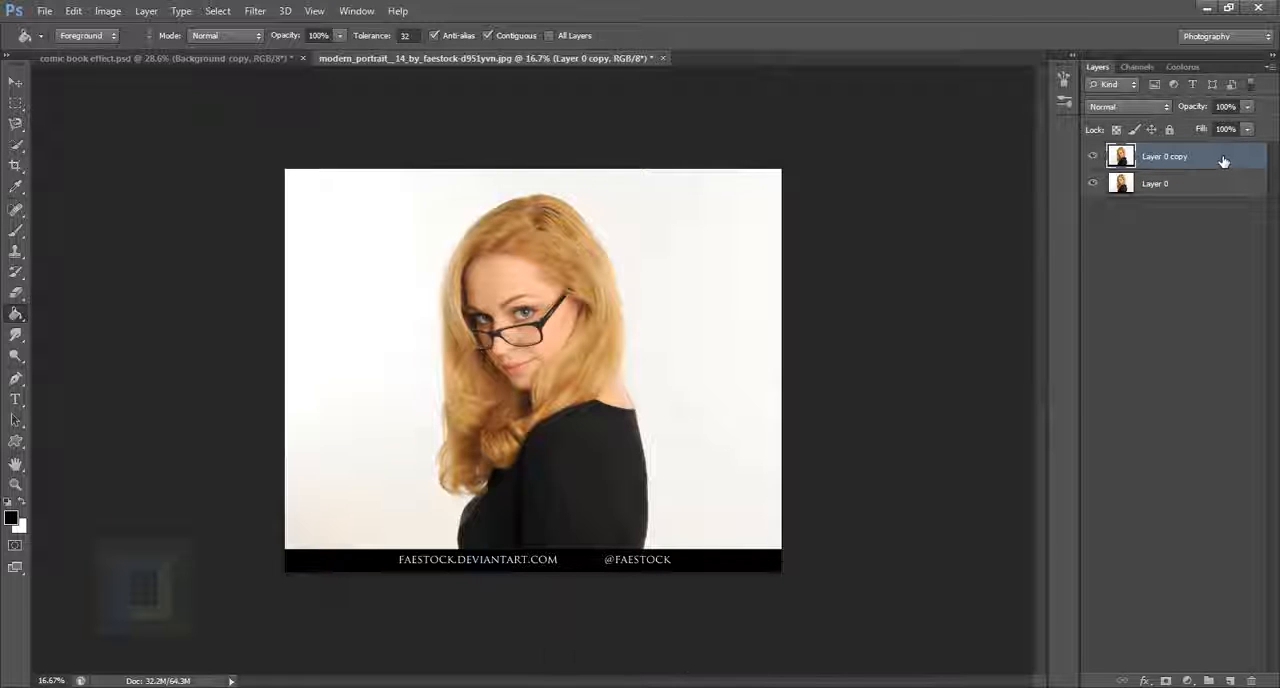
{"action": "left_click_drag", "start_coordinate": [1223, 161], "coordinate": [1238, 681]}
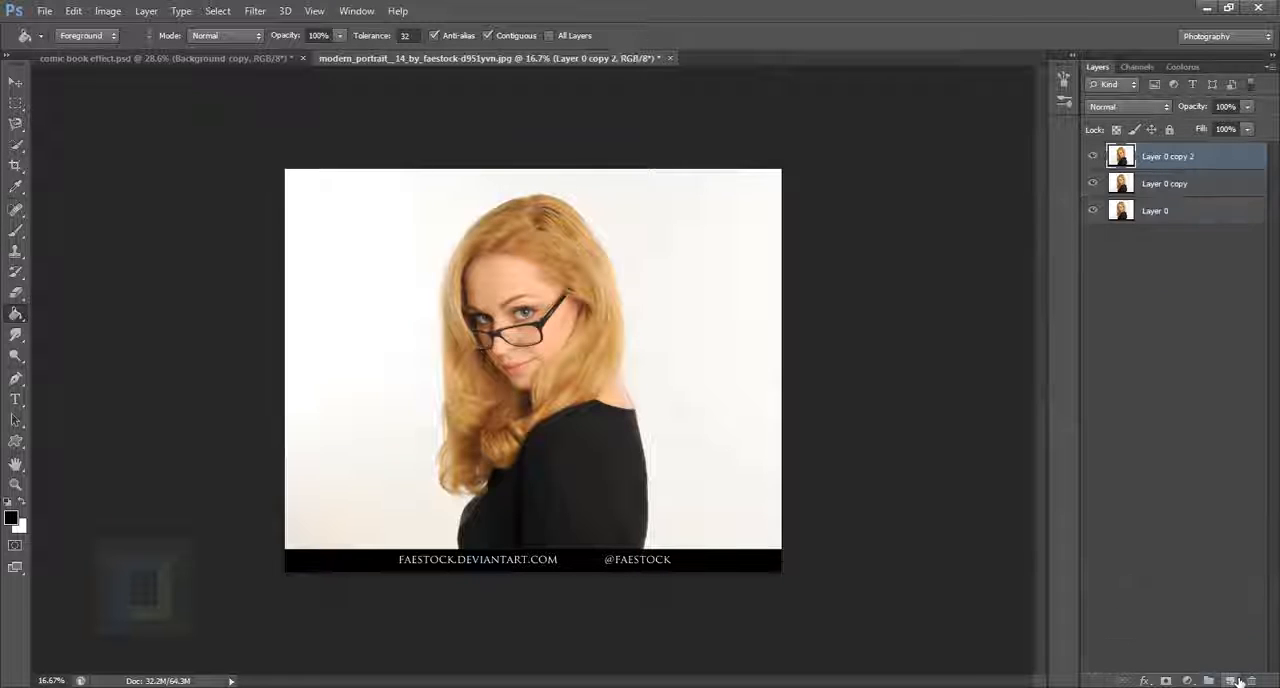
{"action": "key", "text": "Delete"}
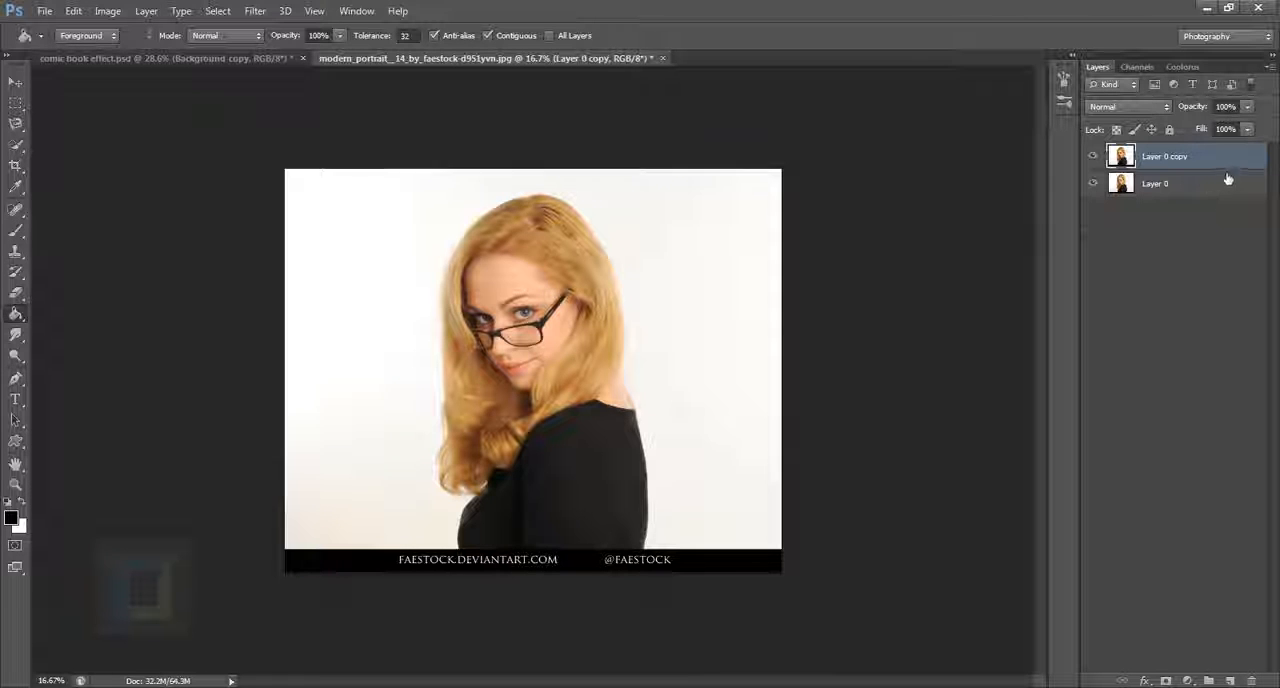
Step: Crop the portrait symmetrically on both sides and cut off the black credit strip below, keeping the cropped pixels
{"action": "left_click", "coordinate": [14, 167]}
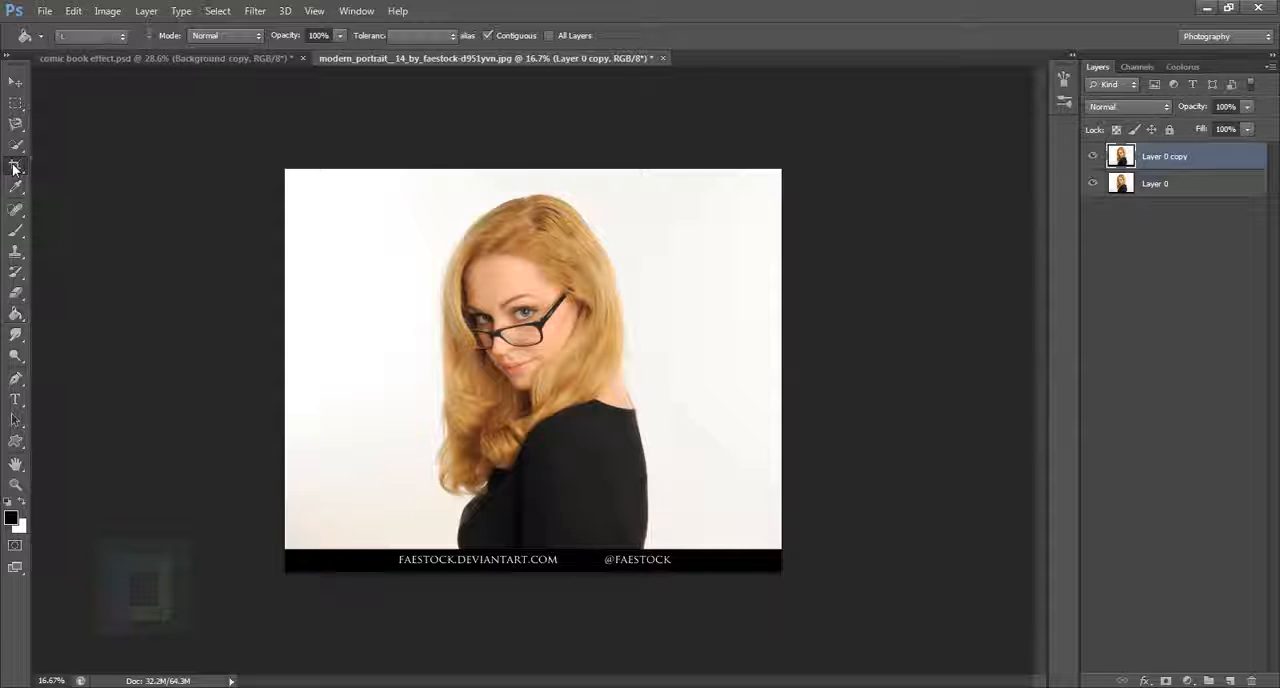
{"action": "left_click", "coordinate": [70, 166]}
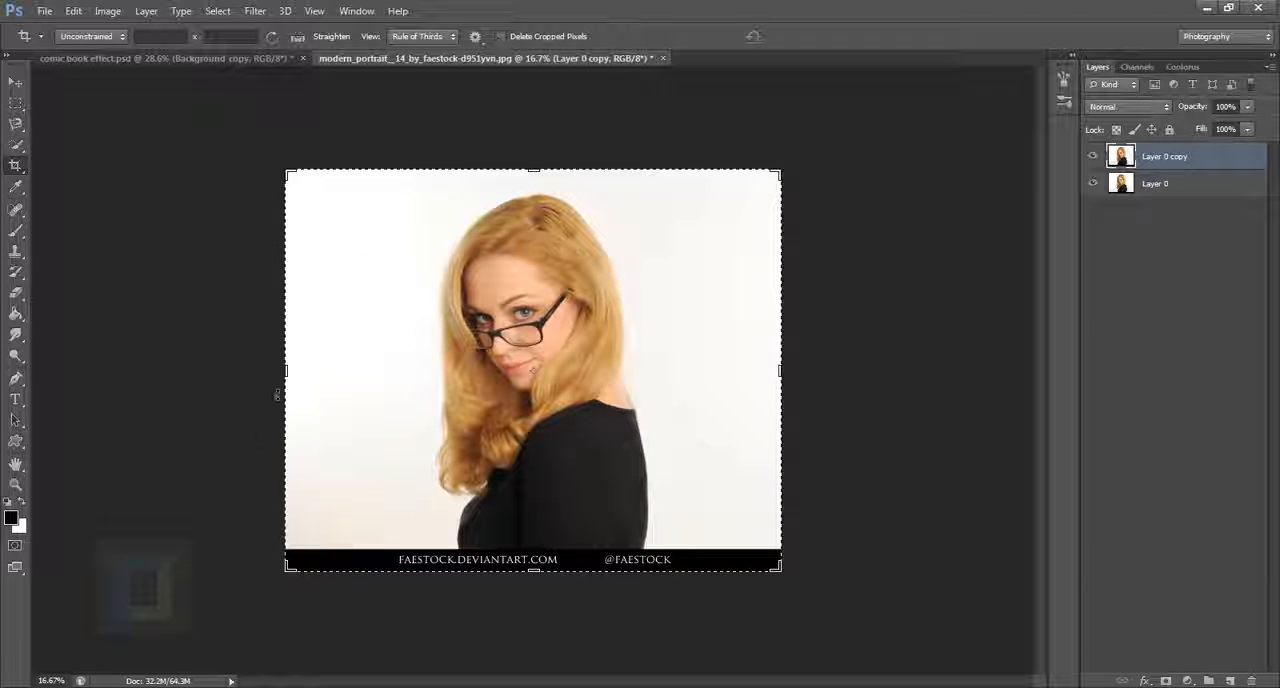
{"action": "left_click_drag", "start_coordinate": [291, 372], "coordinate": [363, 371]}
{"action": "left_click_drag", "start_coordinate": [742, 372], "coordinate": [663, 371]}
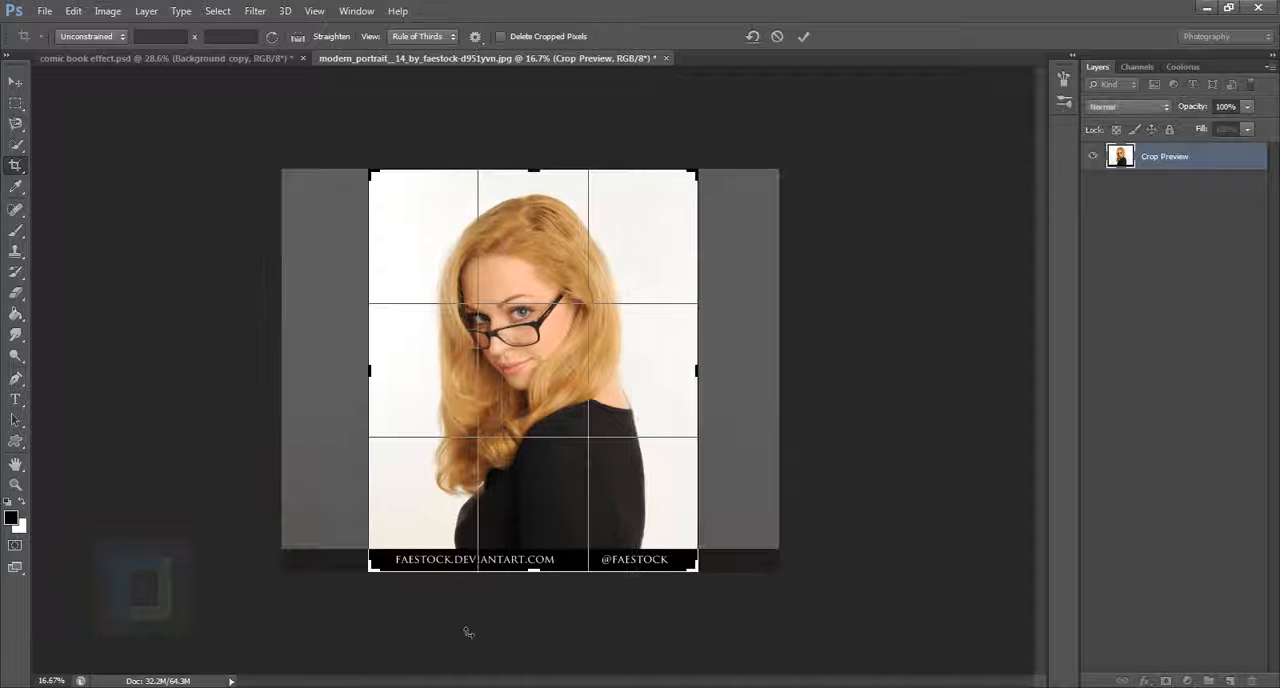
{"action": "left_click_drag", "start_coordinate": [543, 578], "coordinate": [540, 570]}
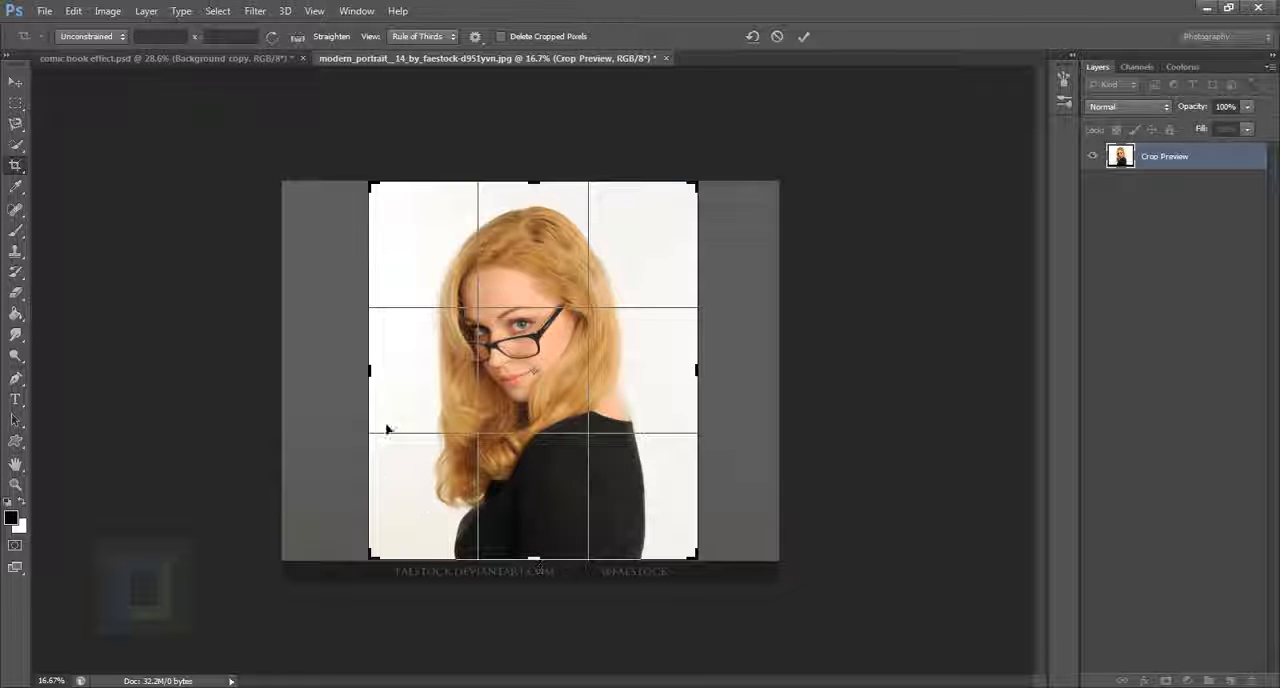
{"action": "left_click_drag", "start_coordinate": [708, 379], "coordinate": [708, 379]}
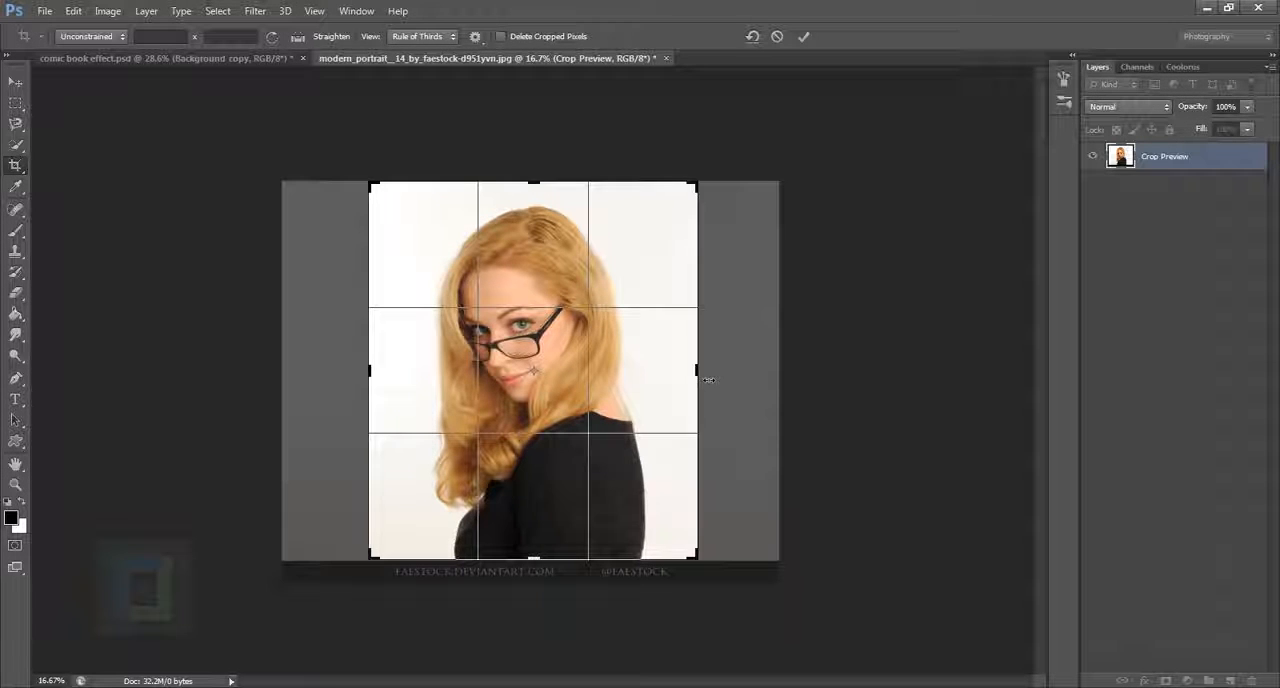
{"action": "key", "text": "Return"}
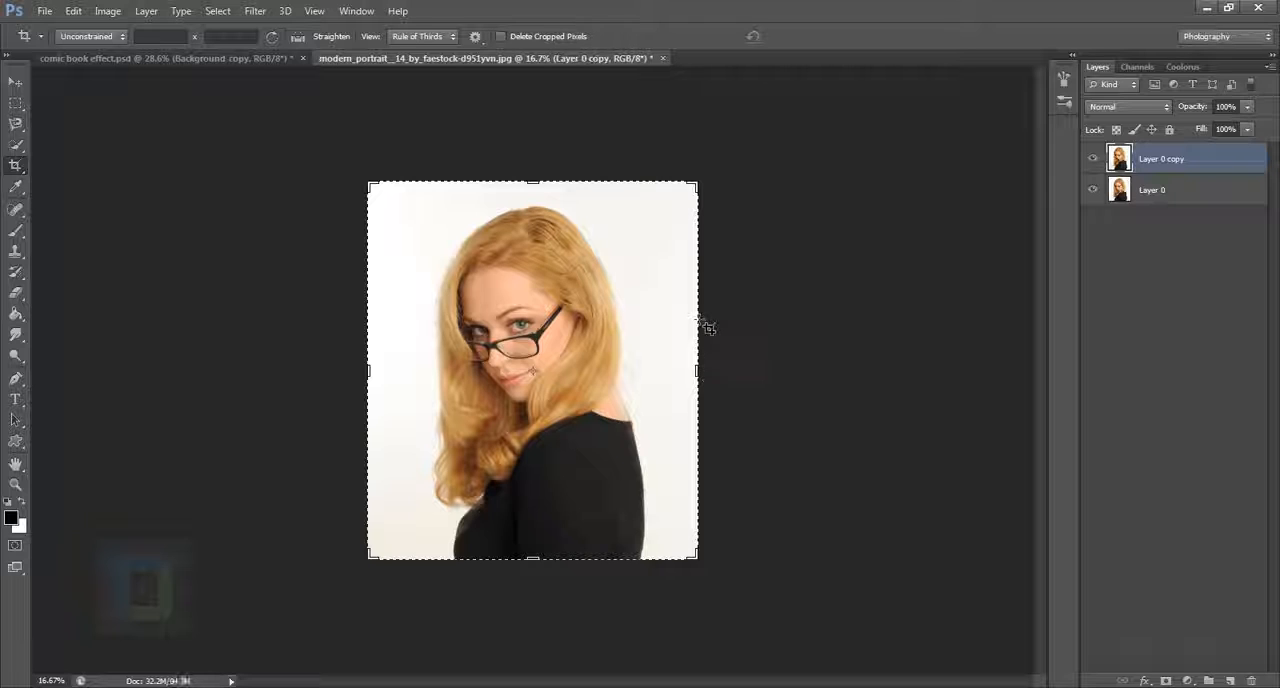
Step: Convert the duplicated portrait layer, Layer 0 copy, to a smart object
{"action": "left_click", "coordinate": [15, 80]}
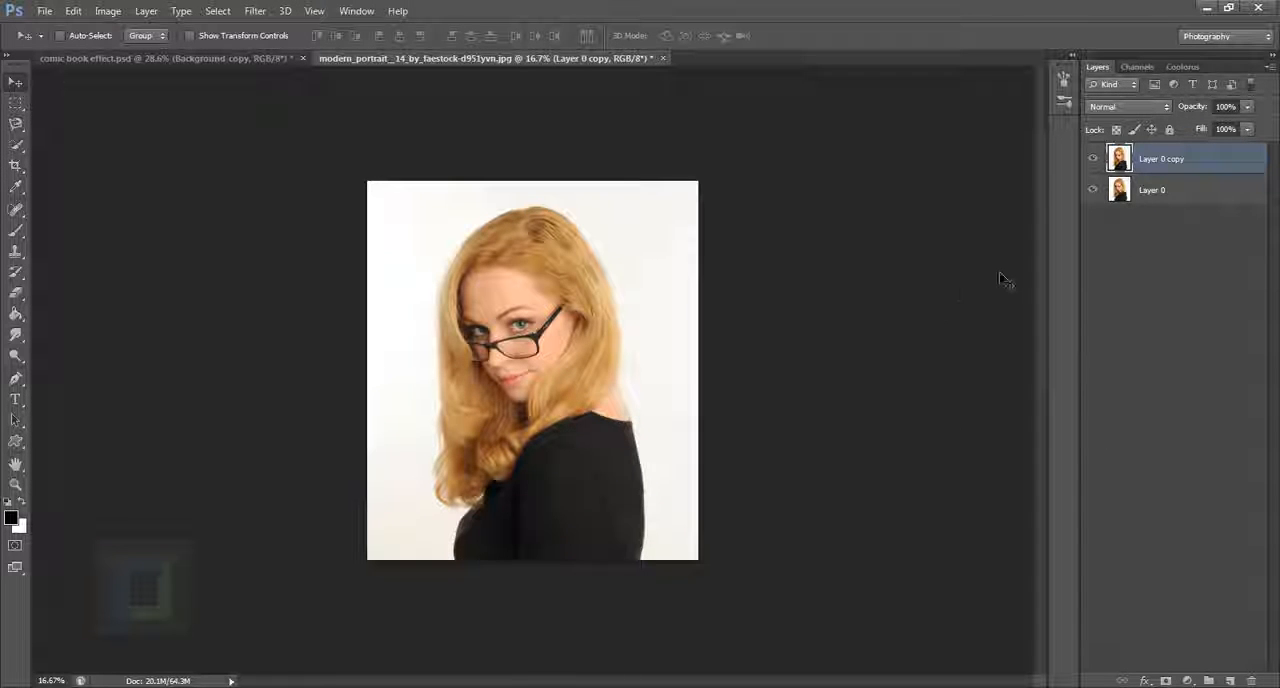
{"action": "right_click", "coordinate": [1218, 160]}
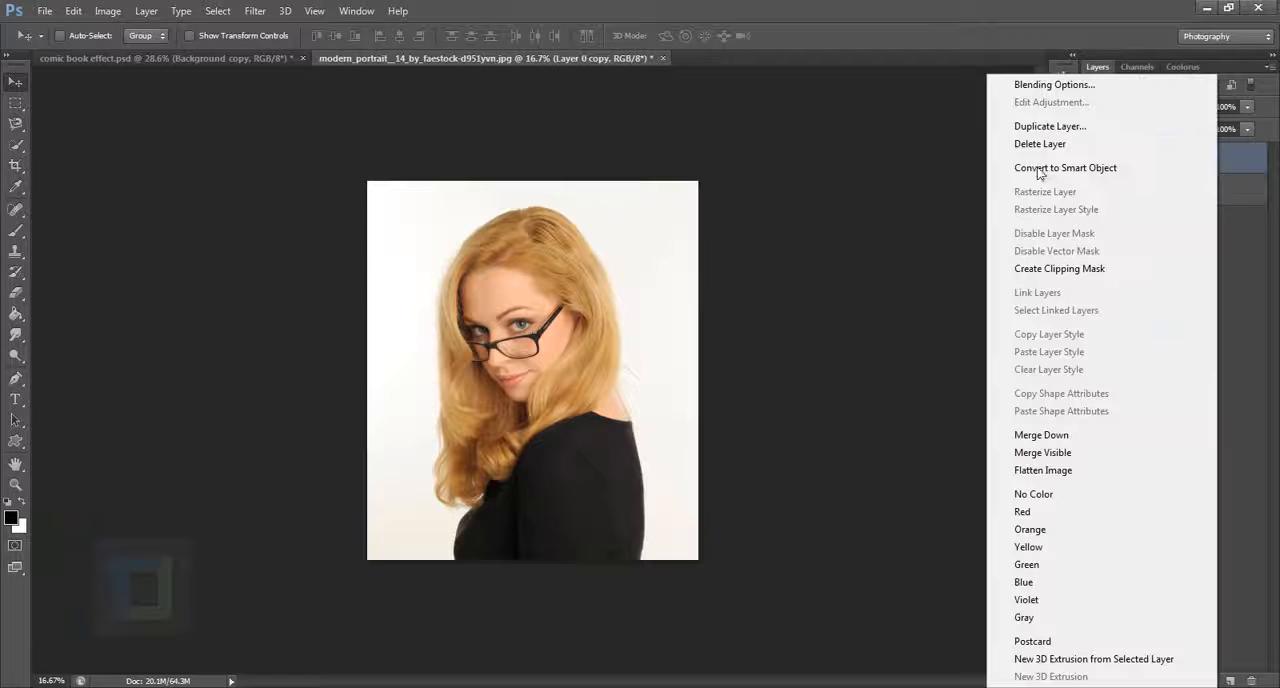
{"action": "left_click", "coordinate": [1105, 167]}
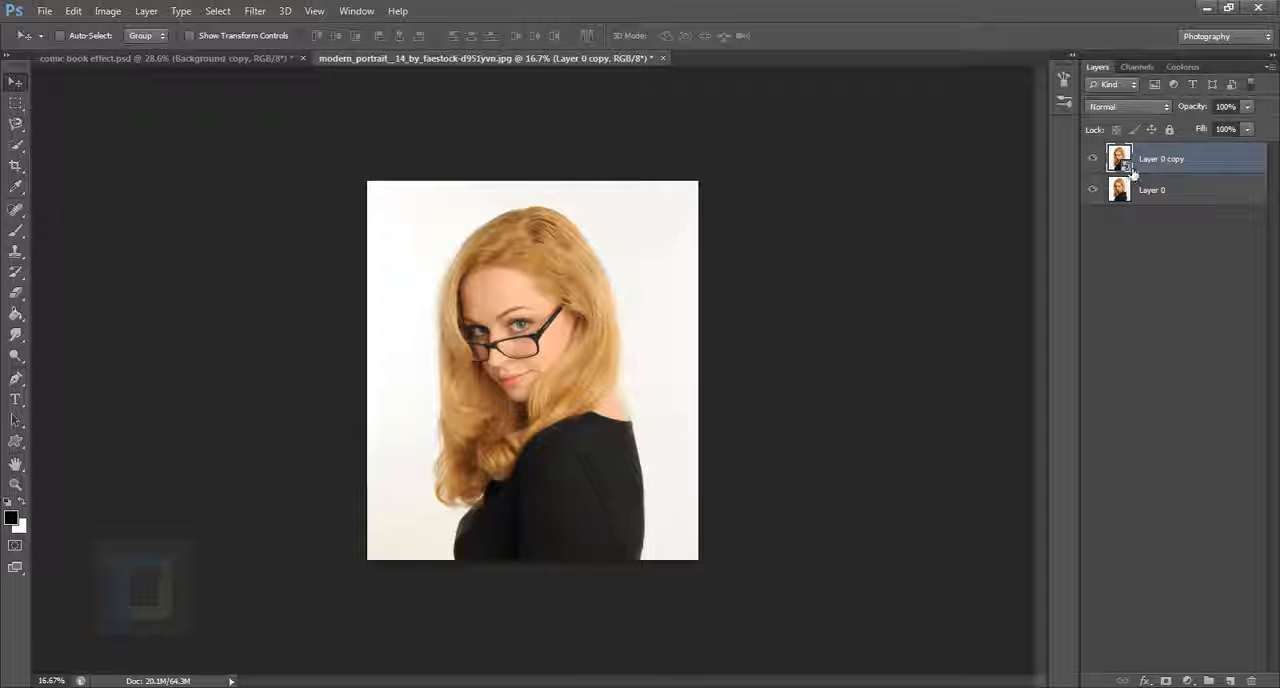
Step: Apply the Poster Edges filter to Layer 0 copy with Edge Thickness 1, Edge Intensity 1 and Posterization 1
{"action": "left_click", "coordinate": [255, 11]}
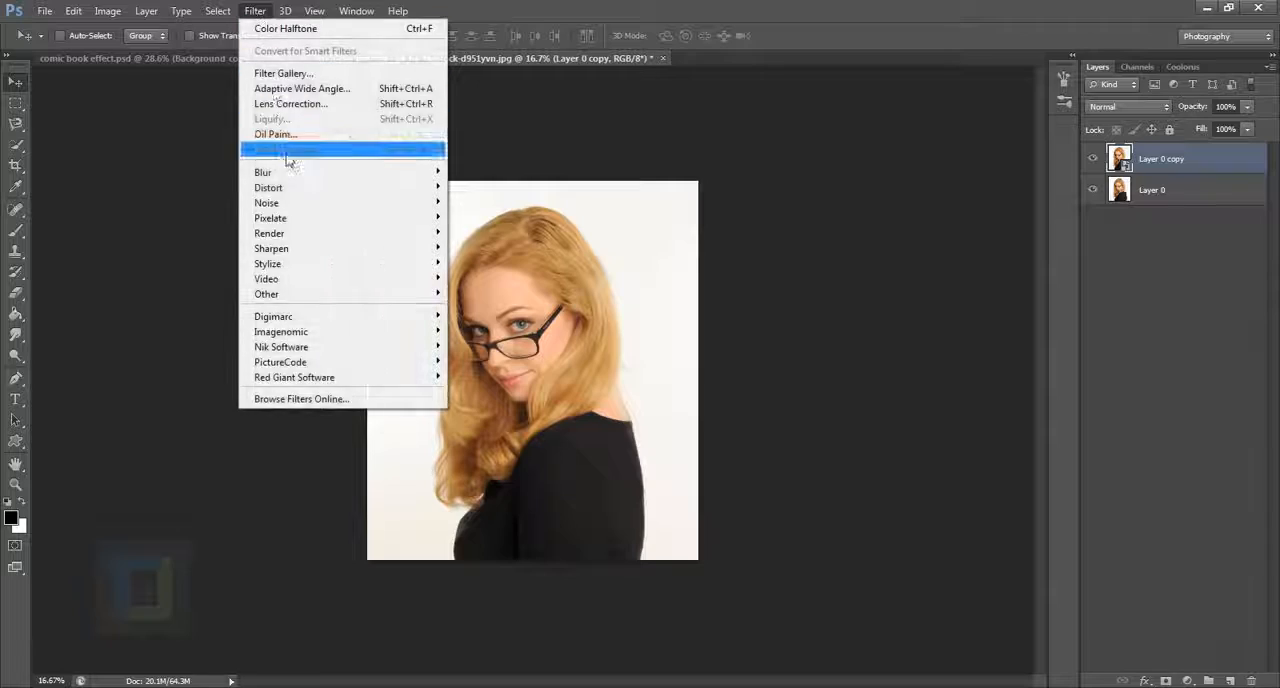
{"action": "left_click", "coordinate": [292, 75]}
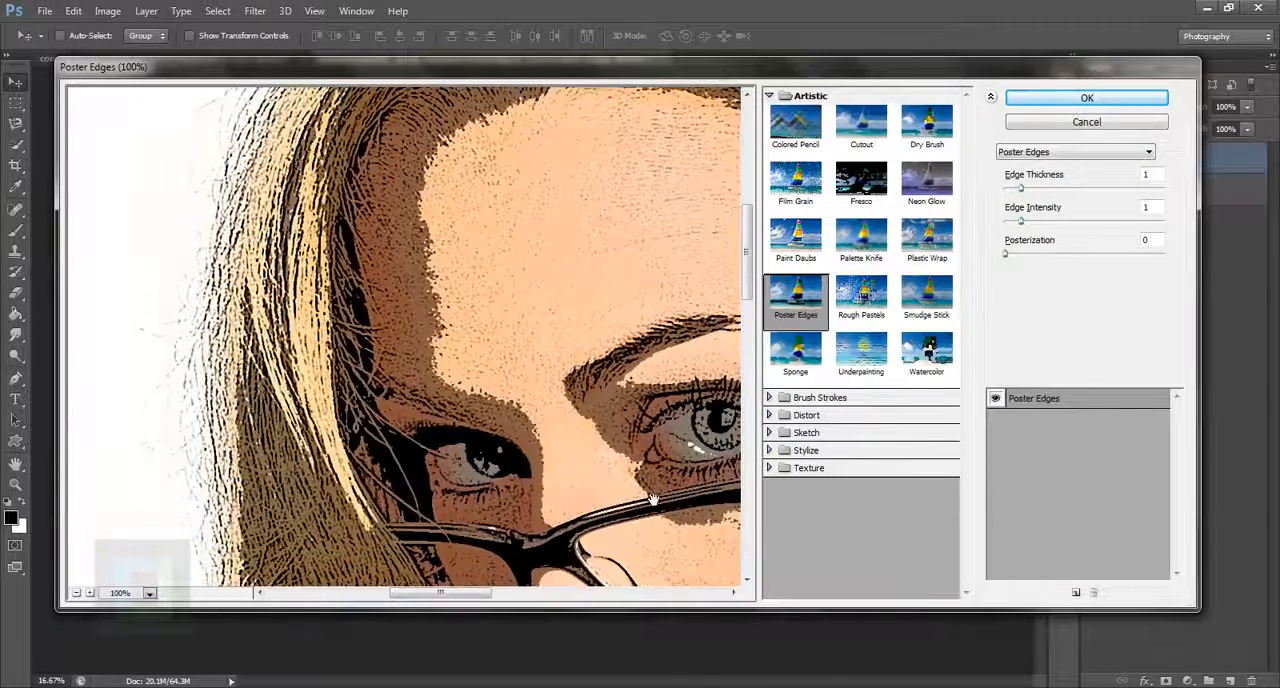
{"action": "left_click_drag", "start_coordinate": [652, 500], "coordinate": [490, 232]}
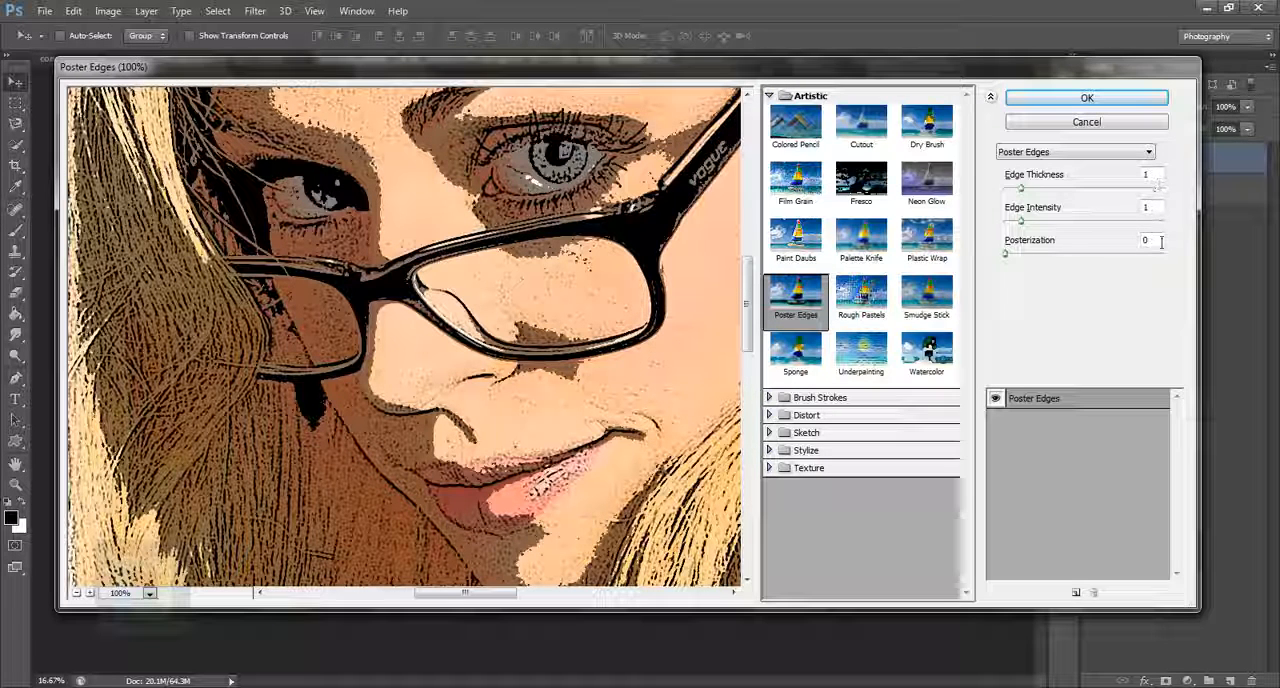
{"action": "left_click_drag", "start_coordinate": [1161, 242], "coordinate": [1103, 252]}
{"action": "type", "text": "1"}
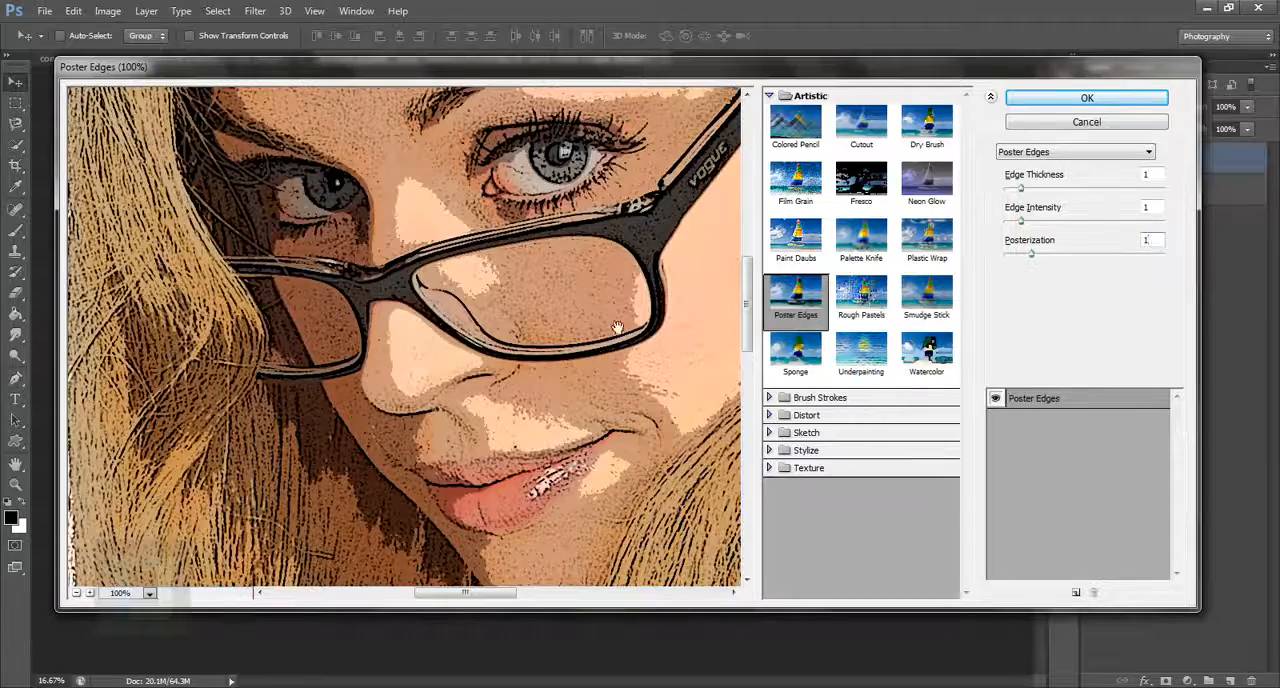
{"action": "left_click_drag", "start_coordinate": [352, 248], "coordinate": [280, 232]}
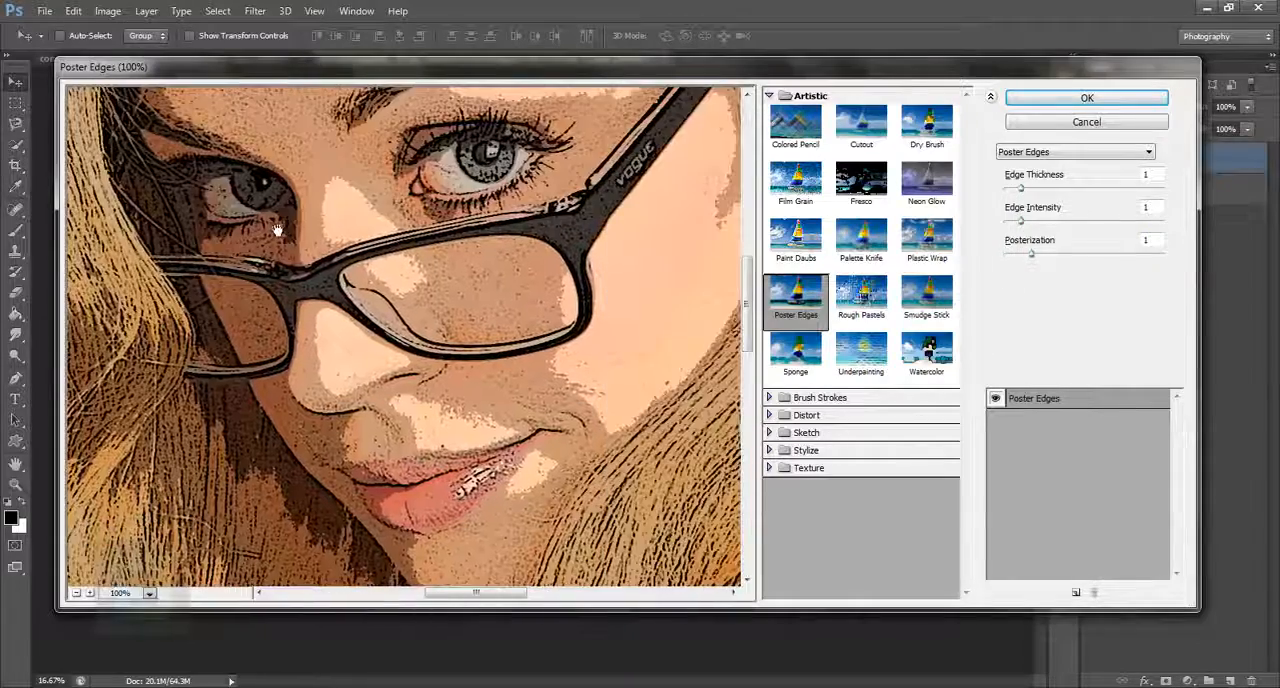
{"action": "left_click", "coordinate": [76, 593]}
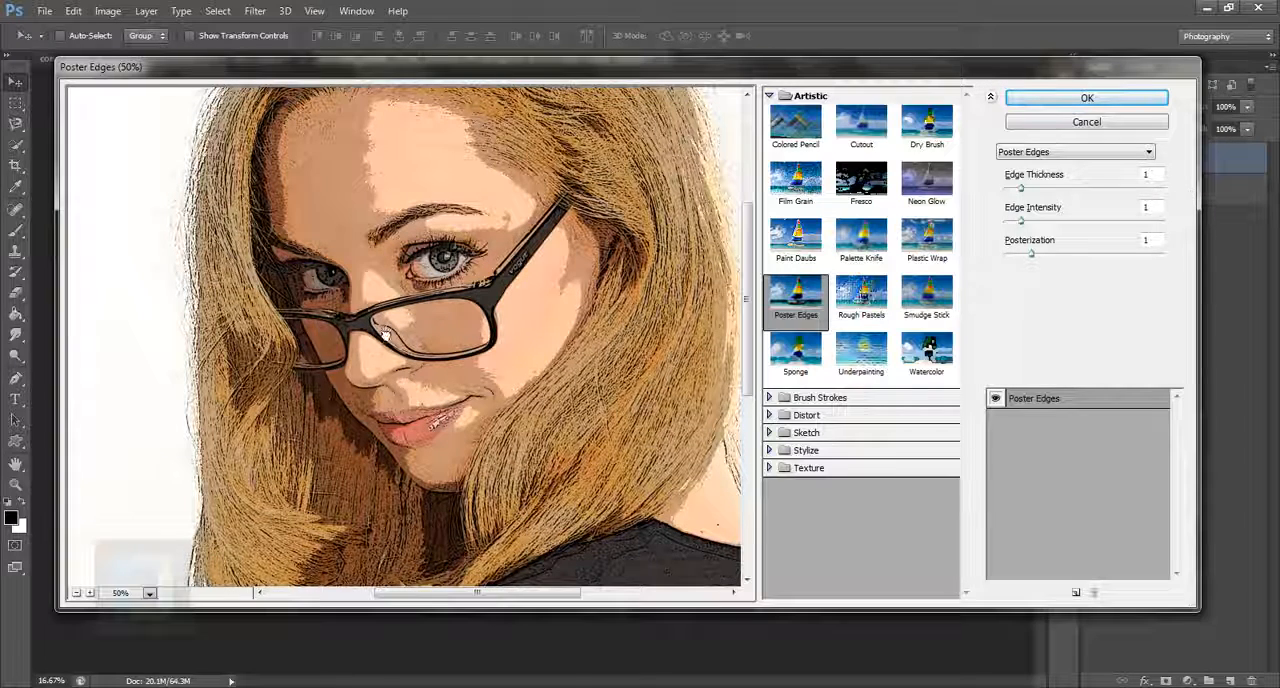
{"action": "left_click_drag", "start_coordinate": [385, 336], "coordinate": [386, 368]}
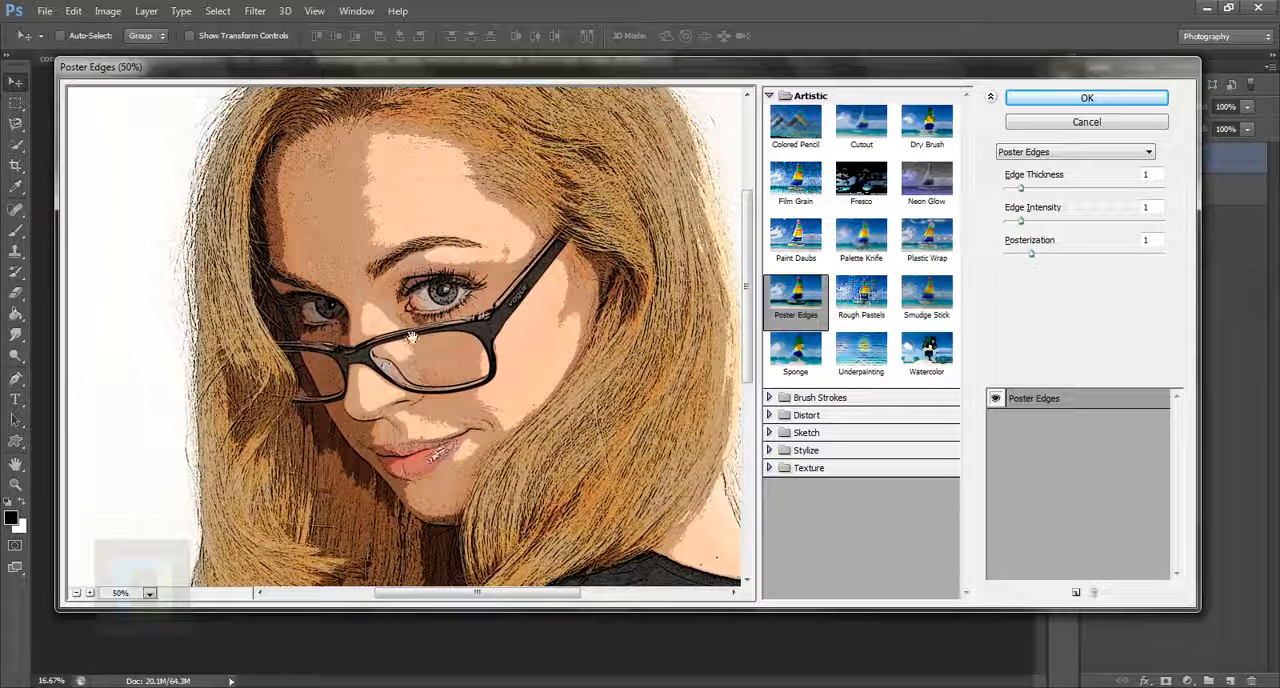
{"action": "left_click", "coordinate": [1088, 99]}
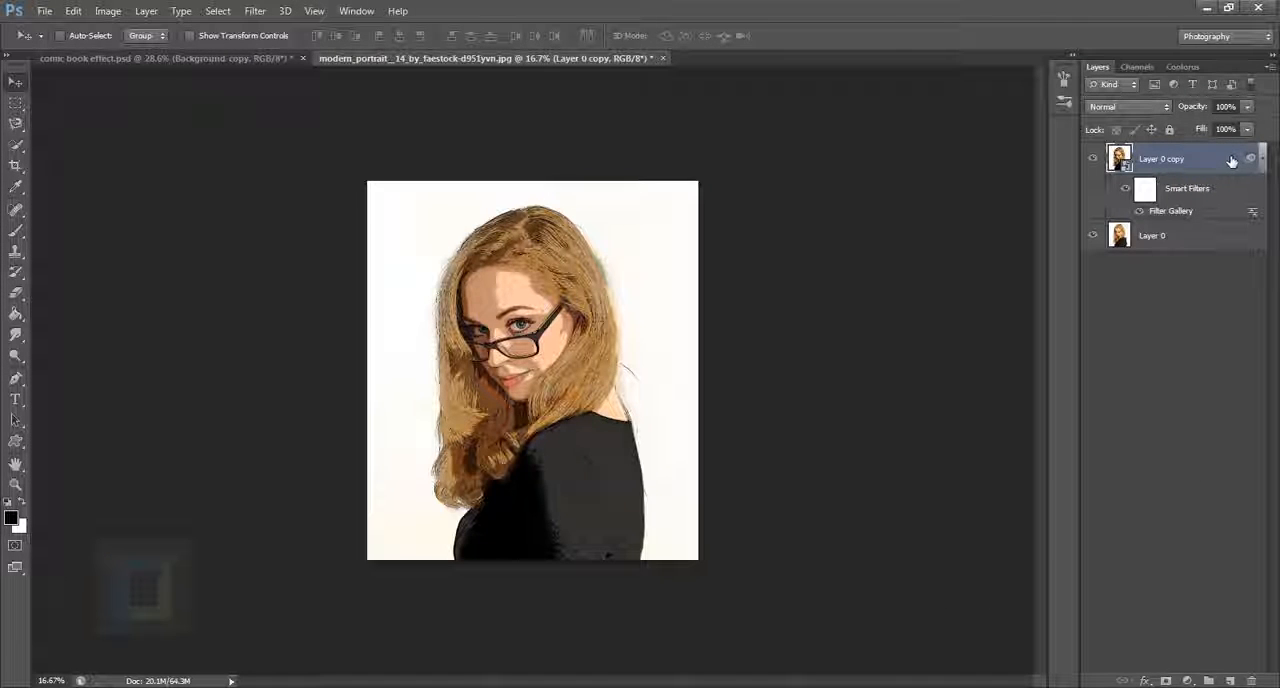
Step: Duplicate the filtered smart object and set Posterization to 0 in the new copy's Poster Edges filter
{"action": "key", "text": "ctrl+j"}
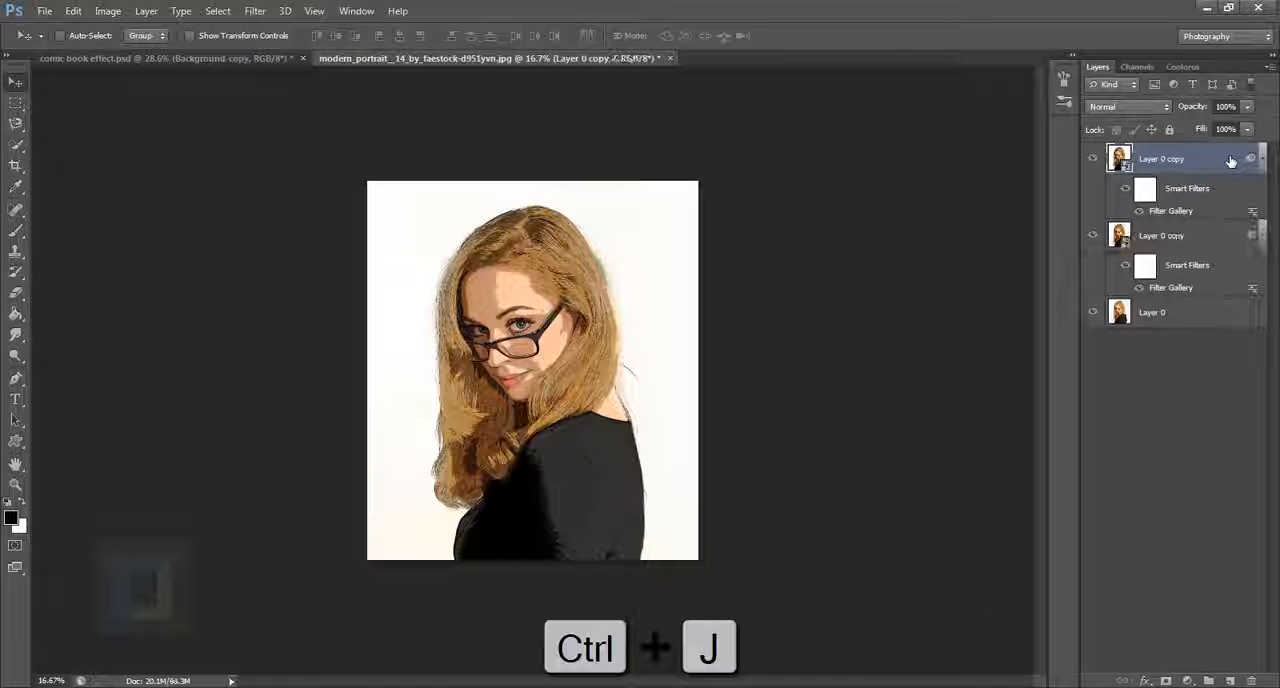
{"action": "double_click", "coordinate": [1181, 218]}
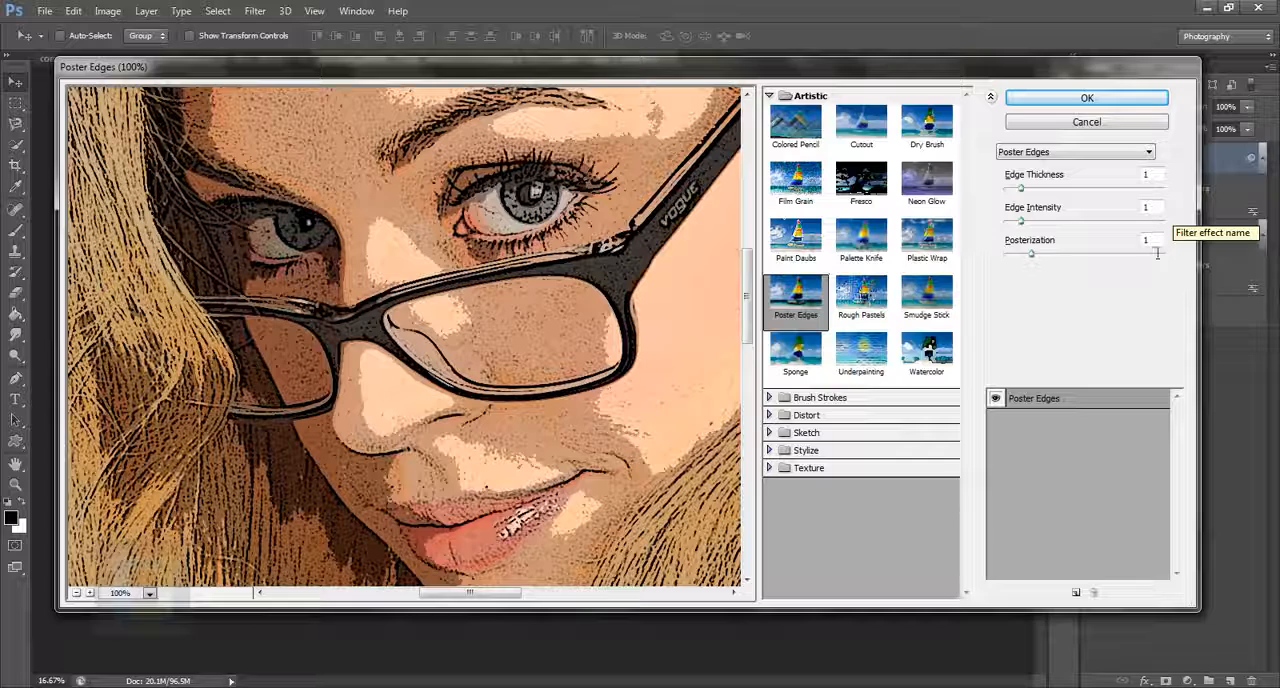
{"action": "left_click_drag", "start_coordinate": [1158, 251], "coordinate": [1097, 251]}
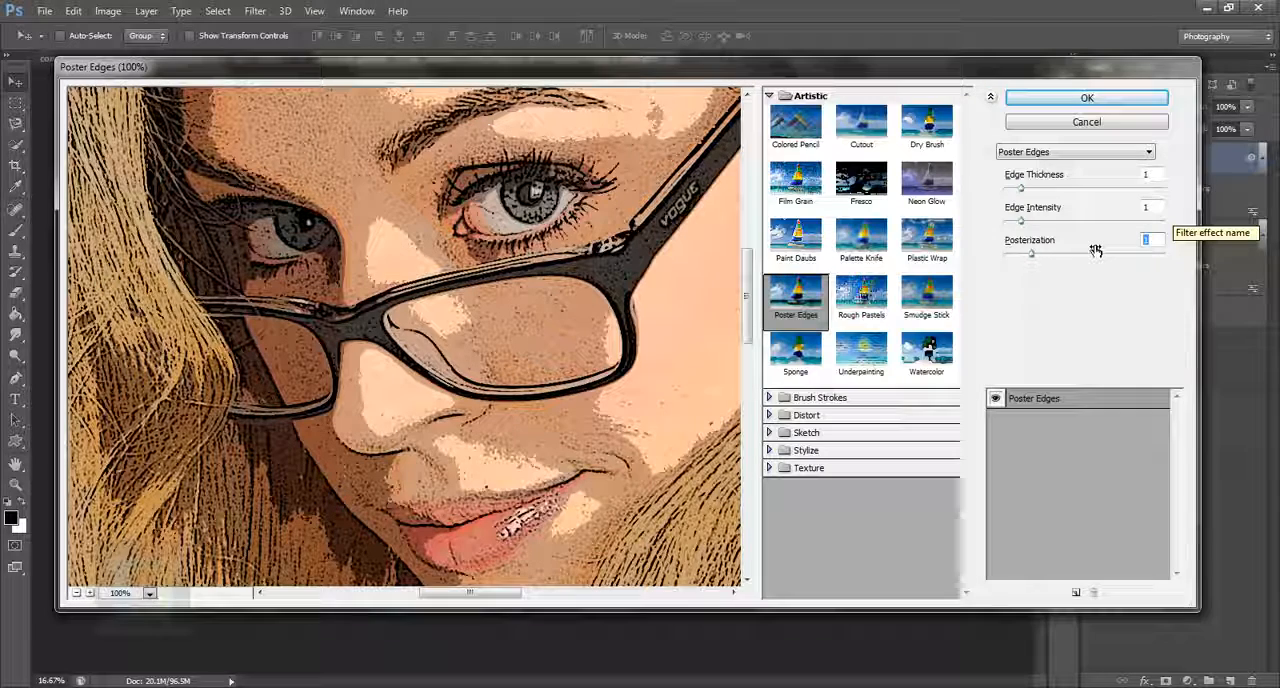
{"action": "type", "text": "0"}
{"action": "left_click_drag", "start_coordinate": [504, 205], "coordinate": [587, 482]}
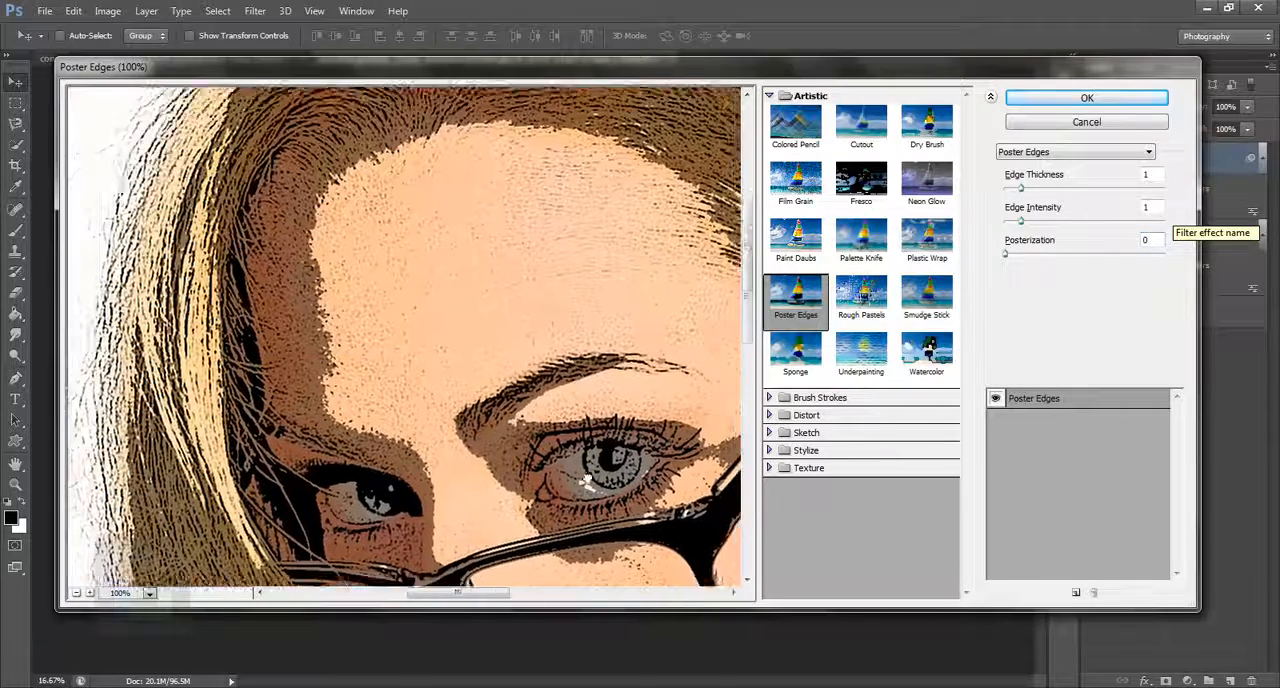
{"action": "left_click_drag", "start_coordinate": [466, 380], "coordinate": [442, 304]}
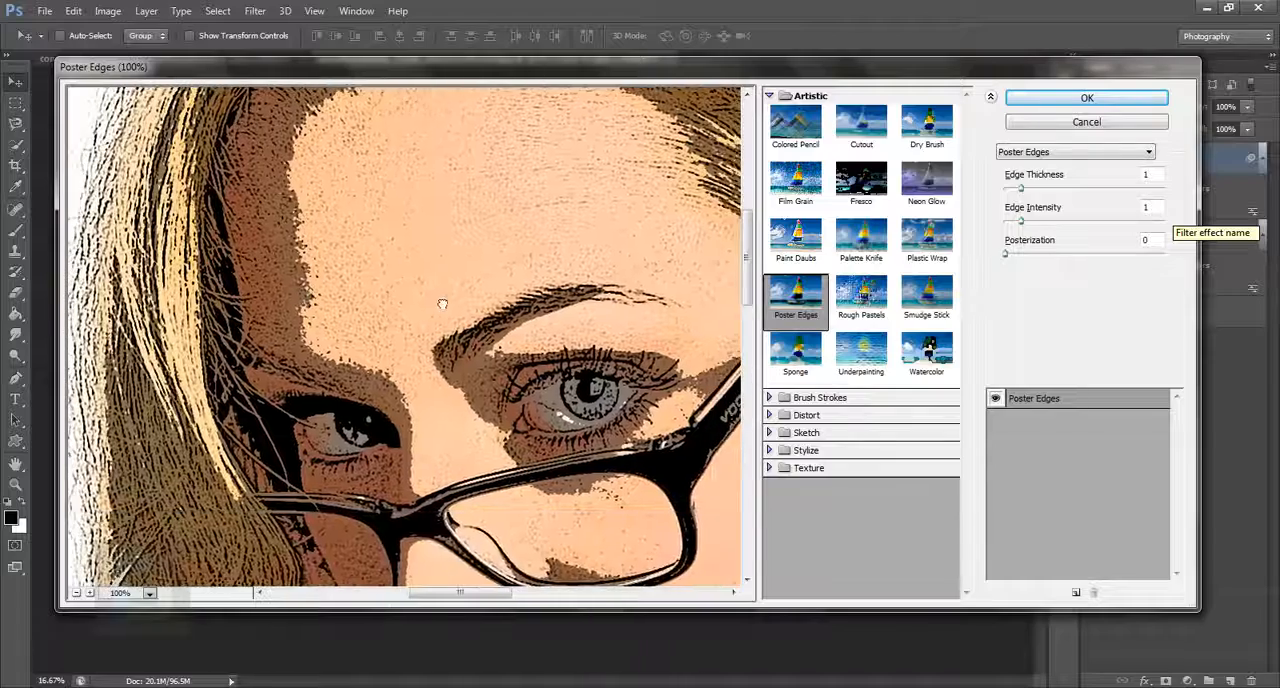
Step: Compare Posterization 1 on the copy's Poster Edges filter, set it back to 0 and apply the filter
{"action": "left_click_drag", "start_coordinate": [1156, 248], "coordinate": [1092, 257]}
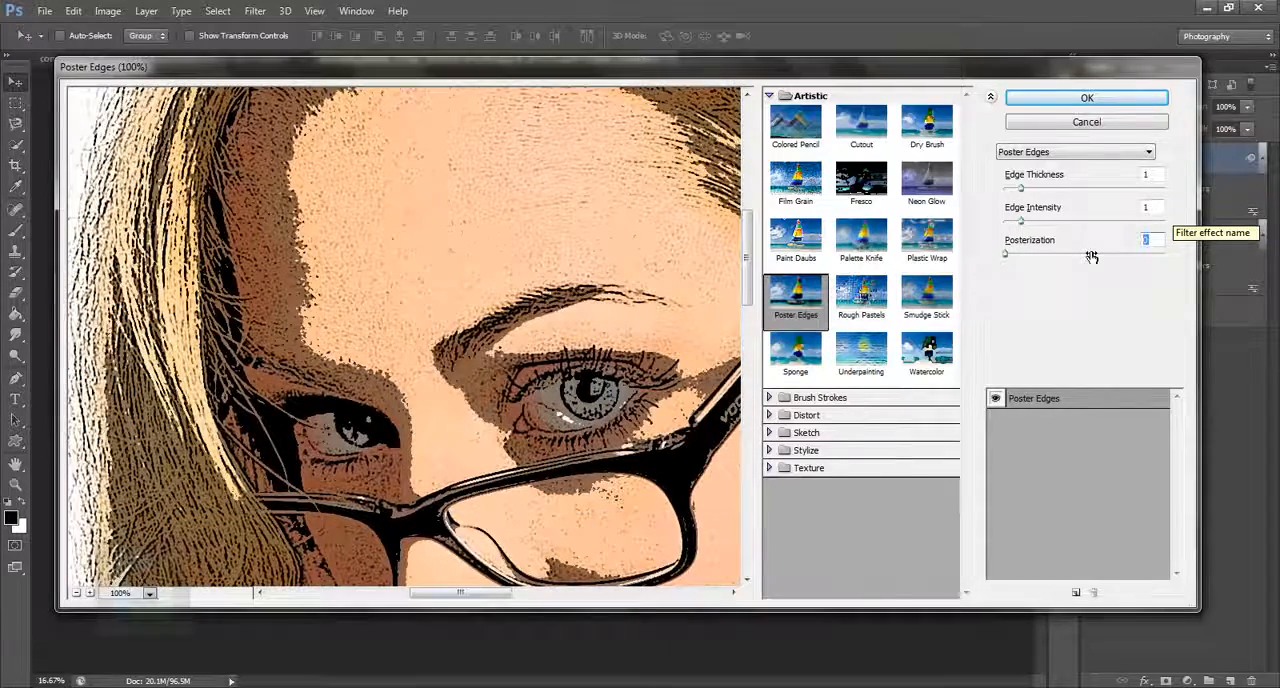
{"action": "type", "text": "1"}
{"action": "left_click_drag", "start_coordinate": [484, 312], "coordinate": [509, 377]}
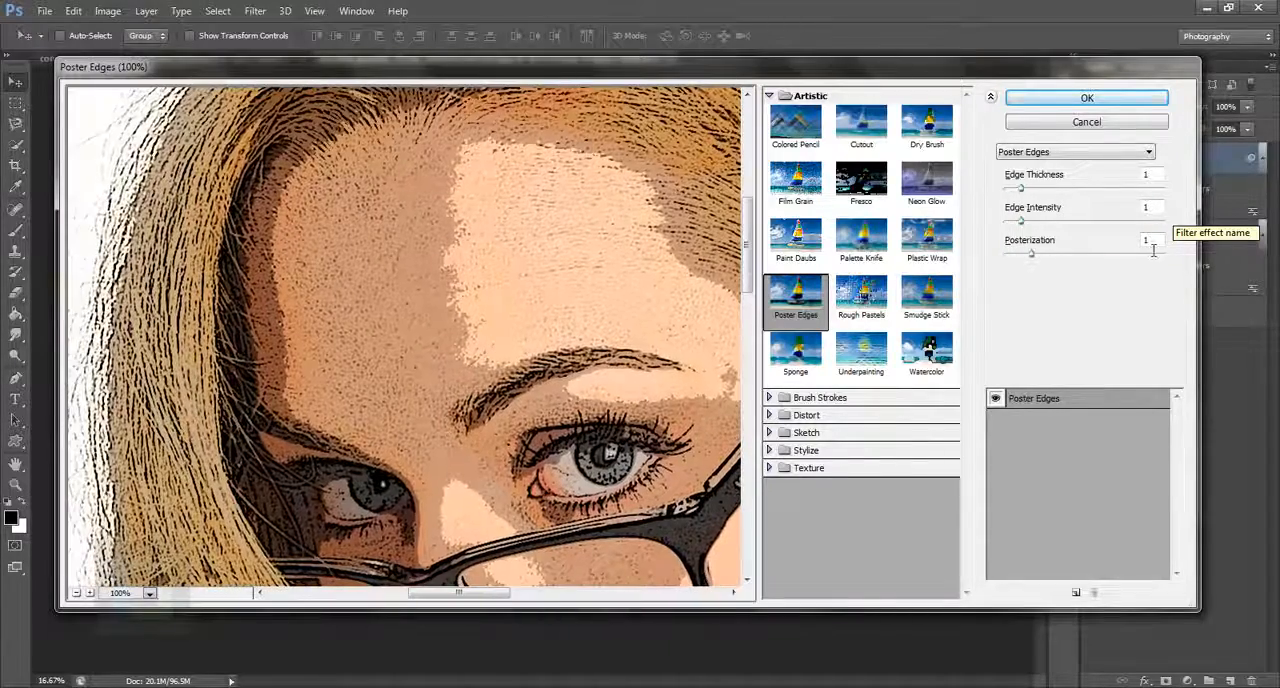
{"action": "type", "text": "0"}
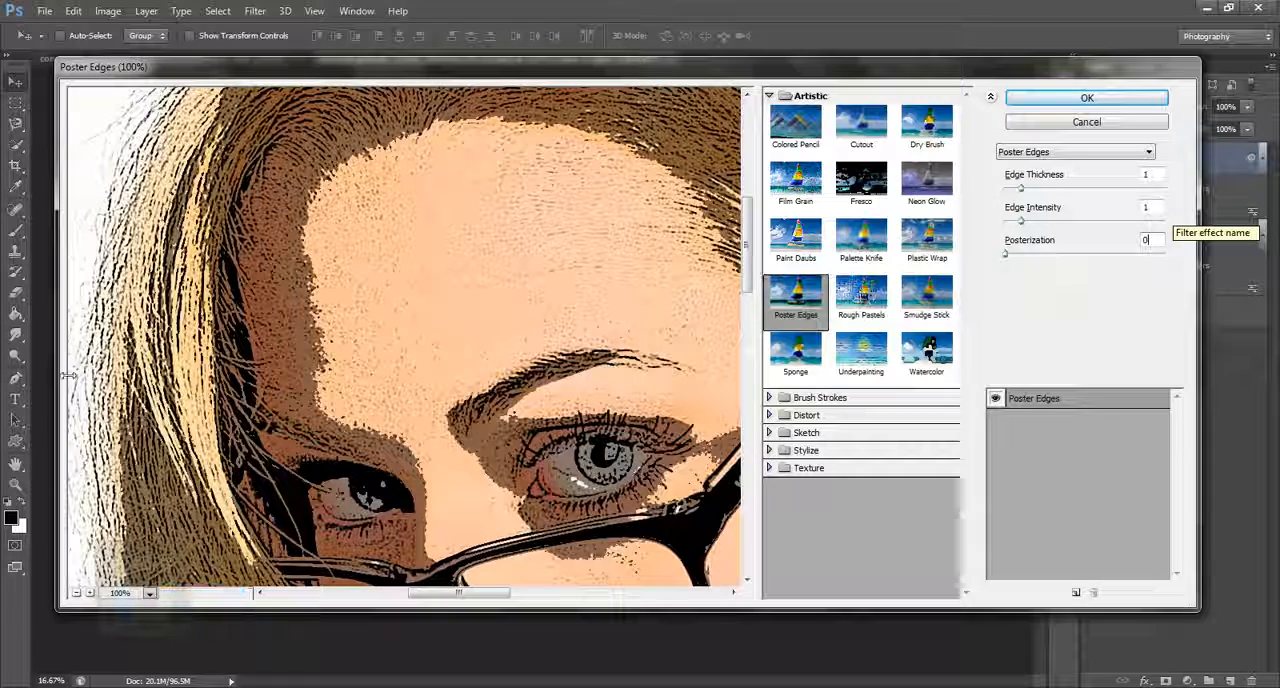
{"action": "left_click", "coordinate": [1087, 98]}
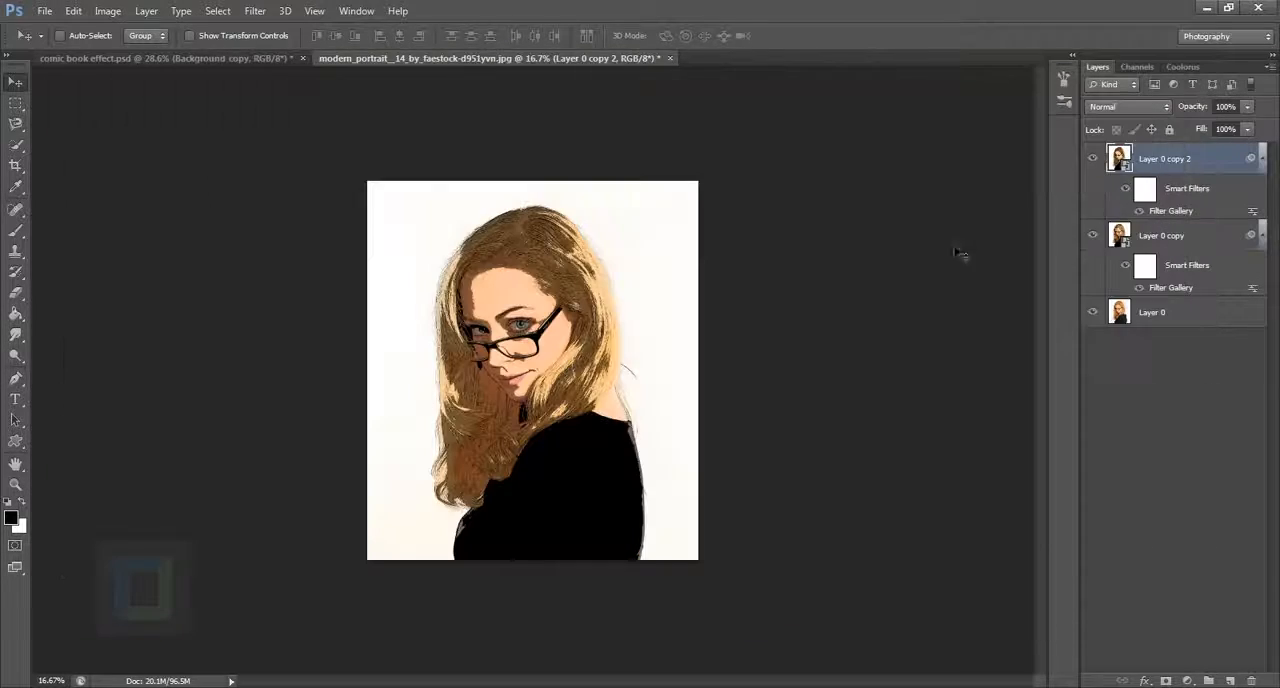
Step: Set the blend mode of Layer 0 copy 2 to Soft Light and toggle its visibility to compare the effect
{"action": "scroll", "coordinate": [537, 372], "scroll_direction": "up", "scroll_amount": 2}
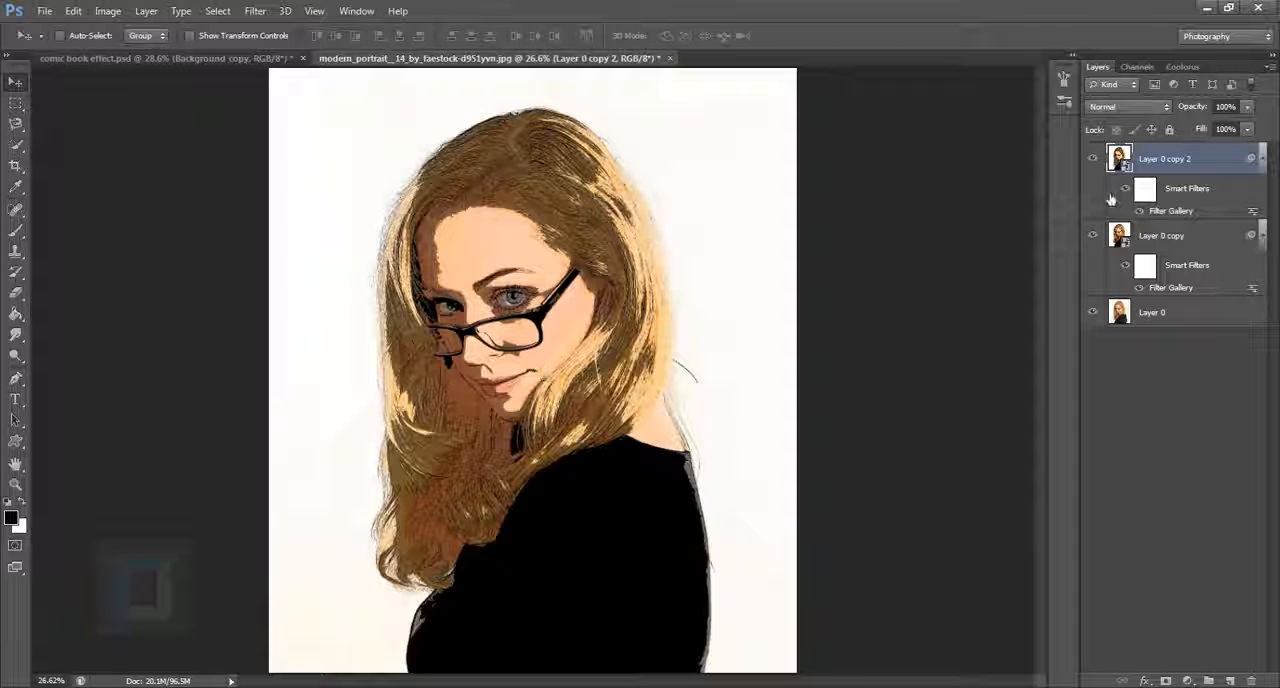
{"action": "left_click", "coordinate": [1167, 106]}
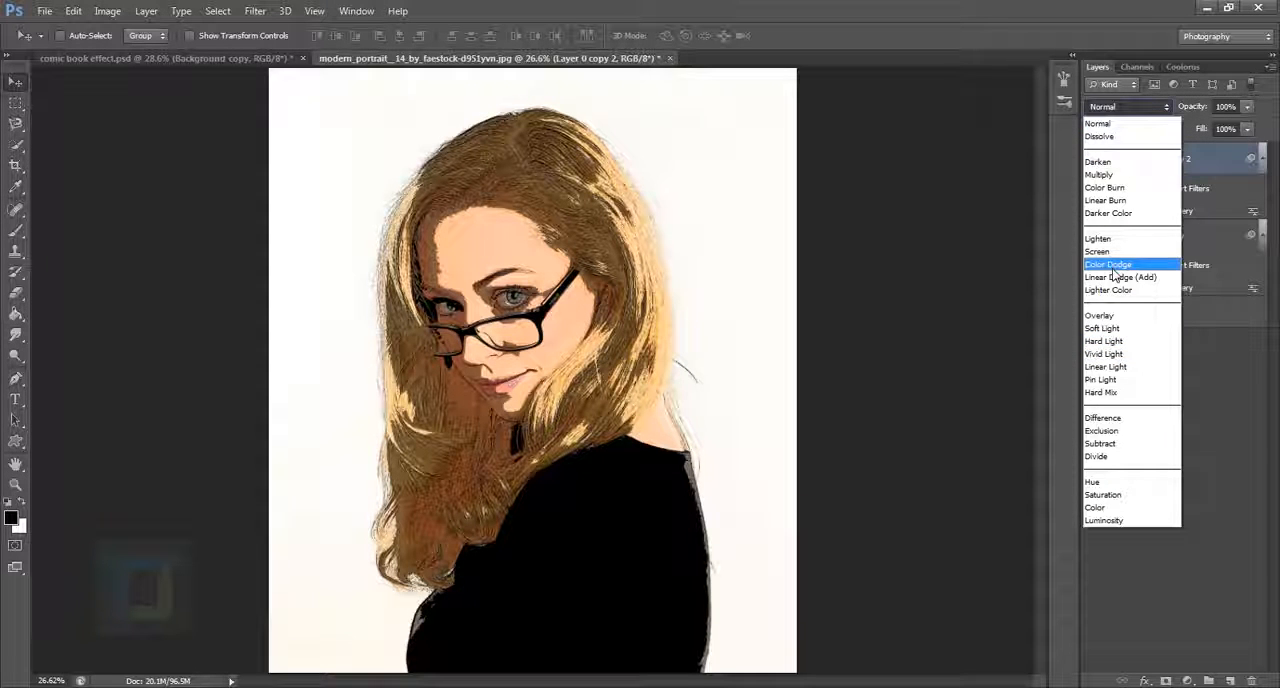
{"action": "left_click", "coordinate": [1117, 331]}
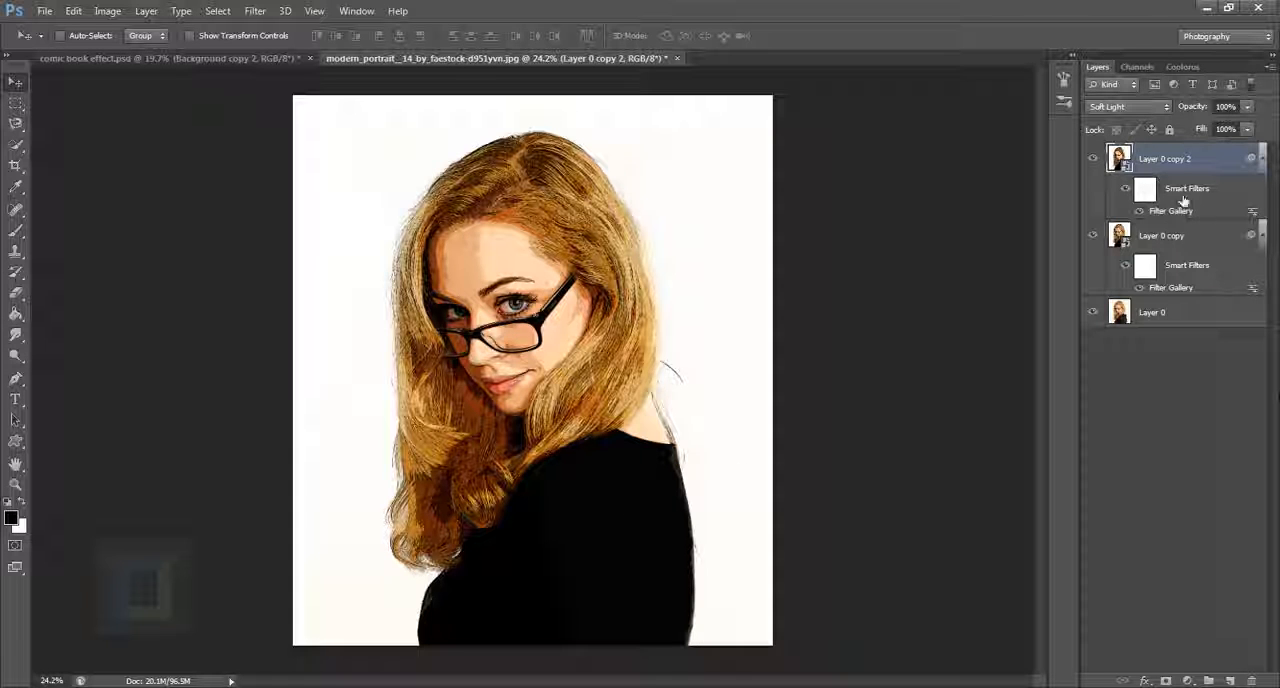
{"action": "left_click", "coordinate": [1098, 167]}
{"action": "left_click", "coordinate": [1098, 167]}
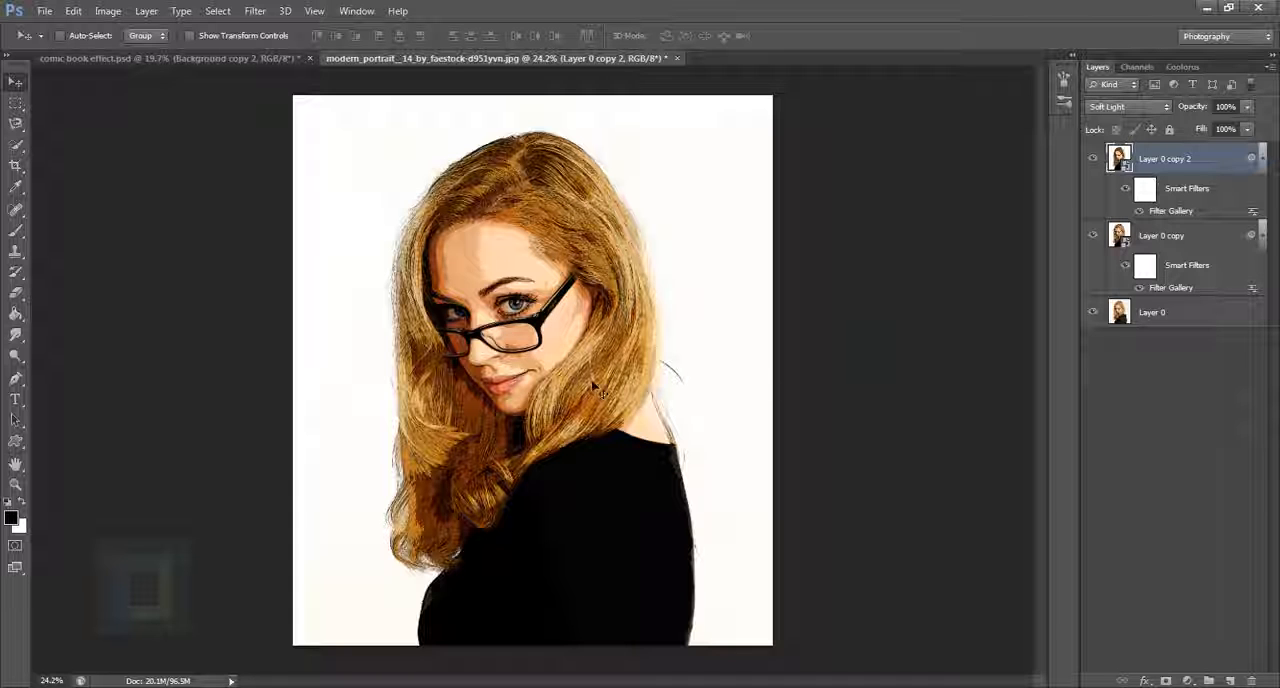
{"action": "scroll", "coordinate": [465, 292], "scroll_direction": "up", "scroll_amount": 3}
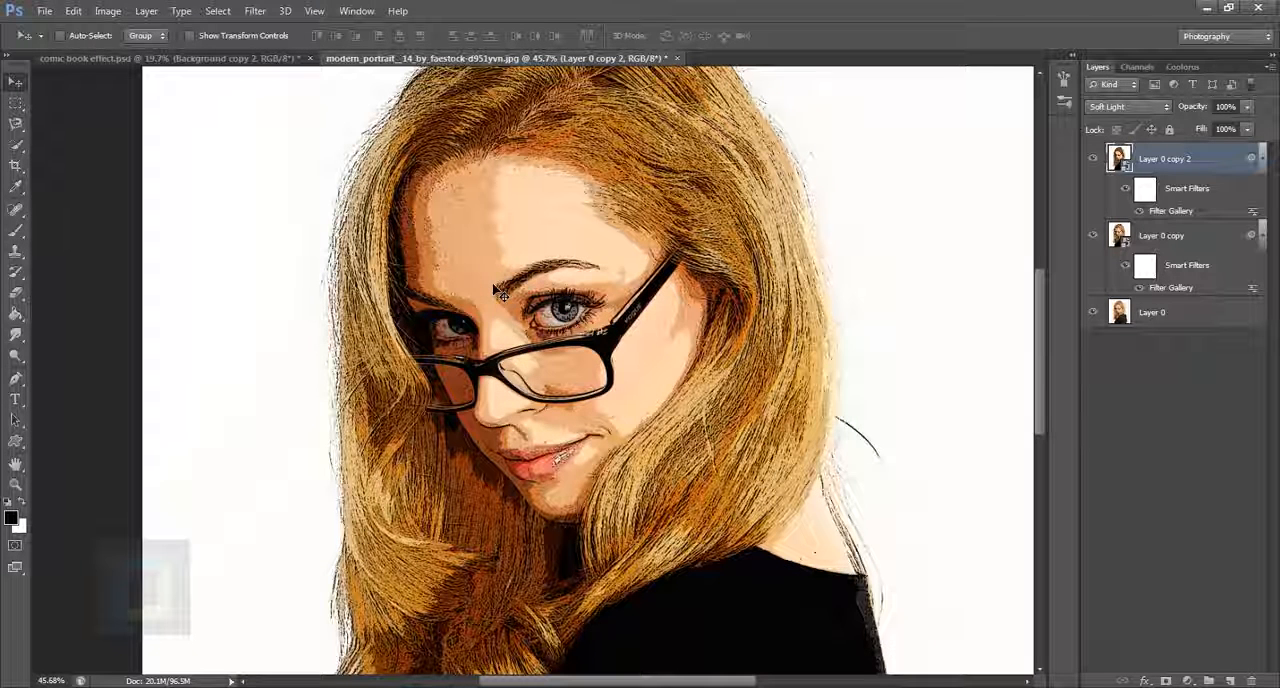
Step: Create a new empty layer above Layer 0 copy 2
{"action": "scroll", "coordinate": [820, 316], "scroll_direction": "down", "scroll_amount": 2}
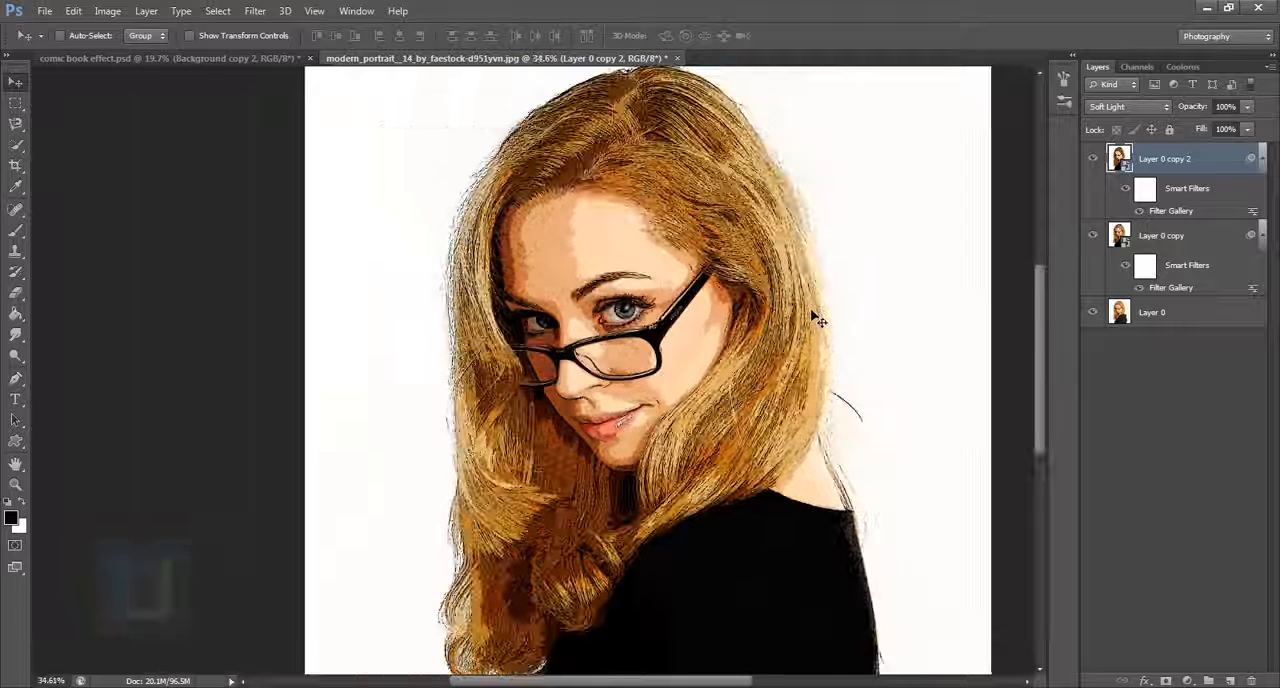
{"action": "left_click", "coordinate": [1230, 681]}
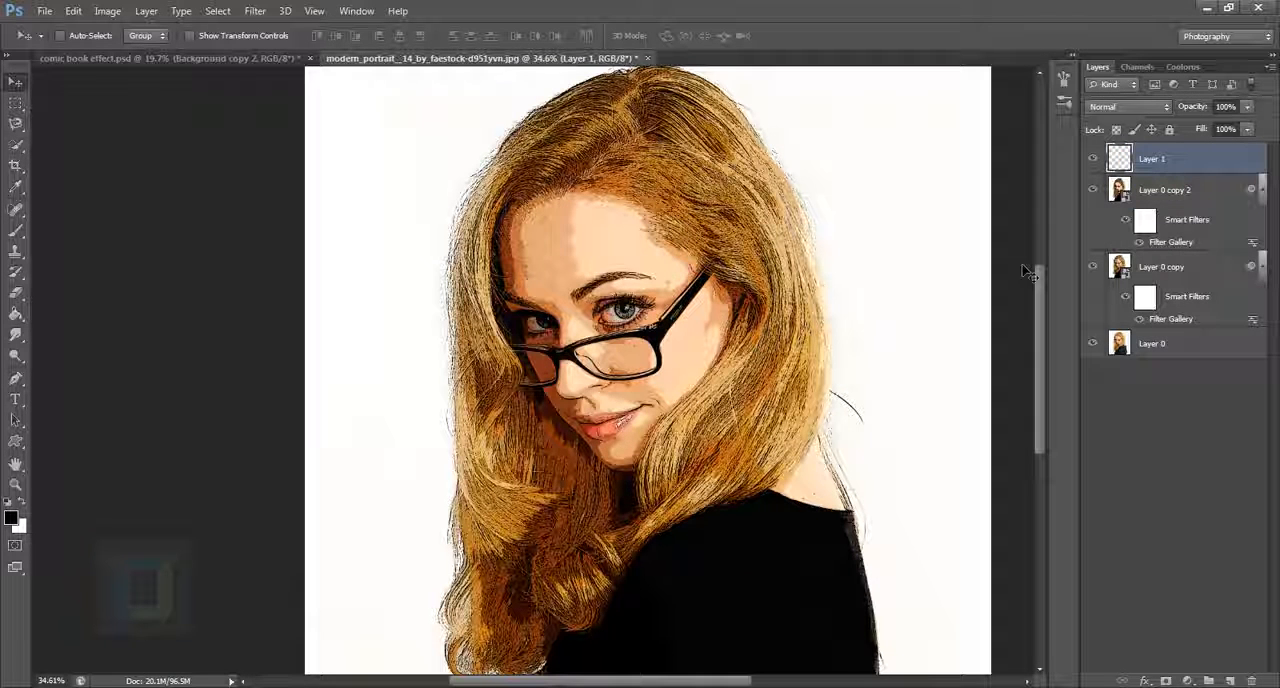
{"action": "left_click", "coordinate": [1142, 66]}
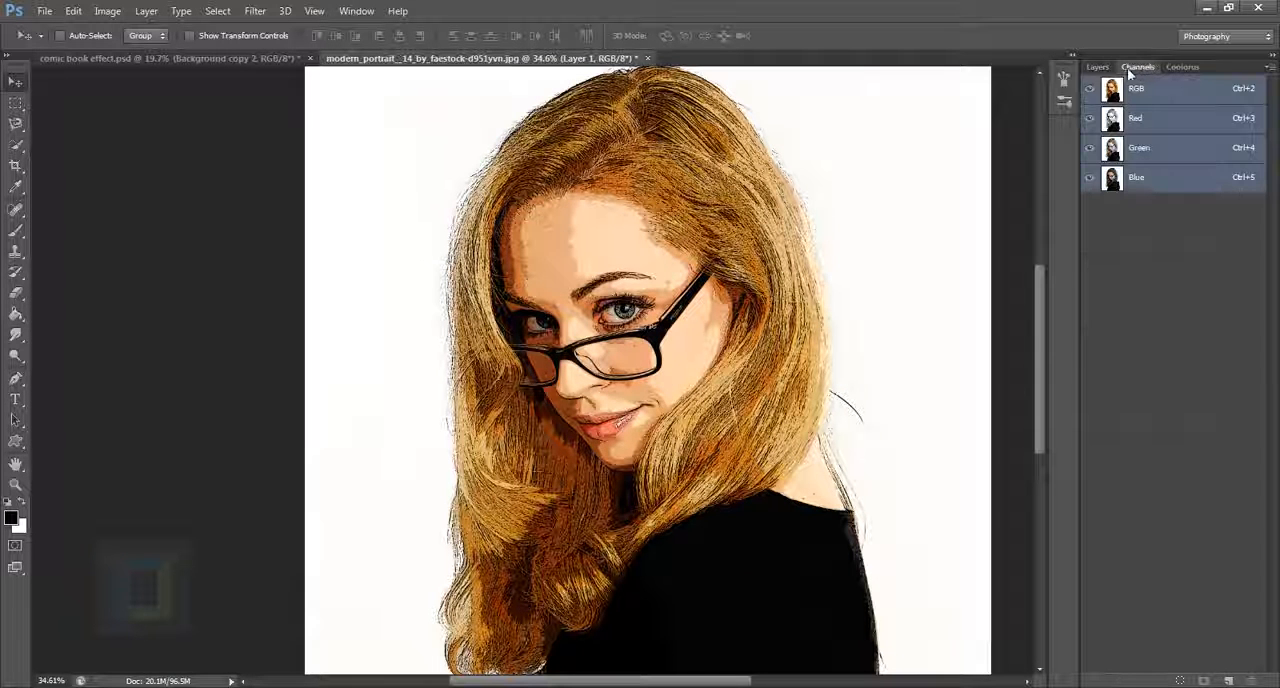
{"action": "left_click", "coordinate": [1098, 67]}
{"action": "left_click", "coordinate": [356, 11]}
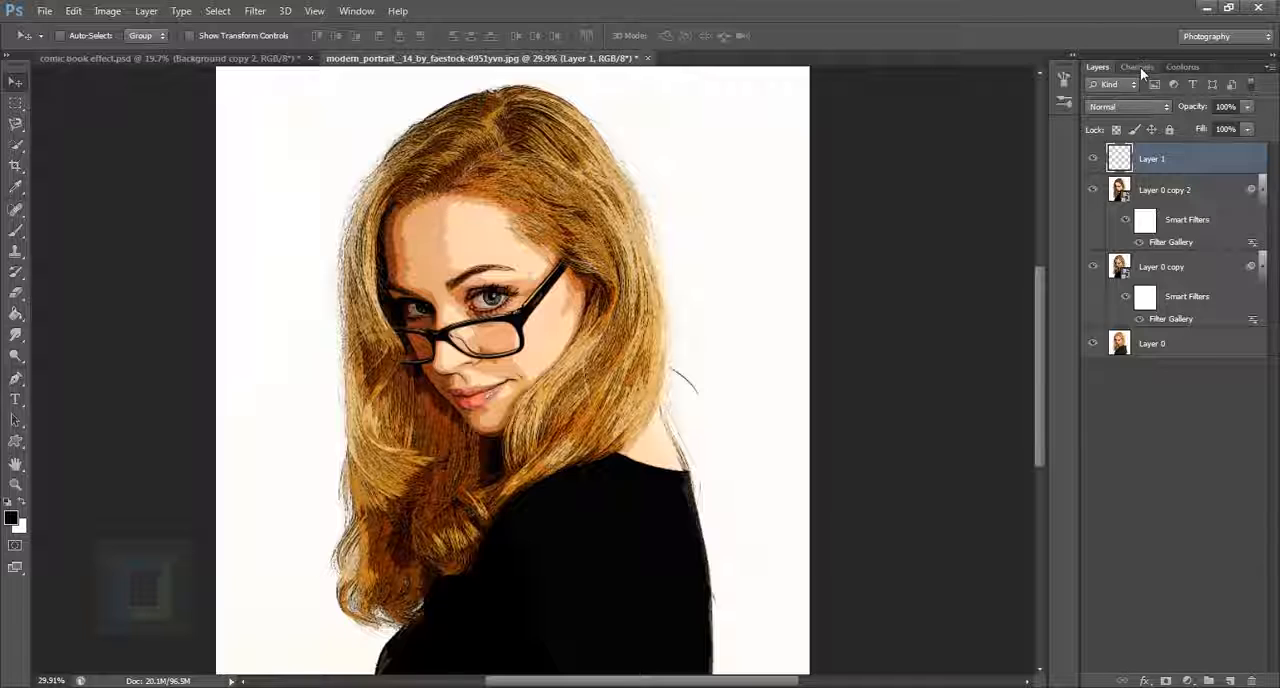
Step: Load the RGB composite channel as a selection and return to the layer list with Layer 1 active
{"action": "left_click", "coordinate": [1140, 67]}
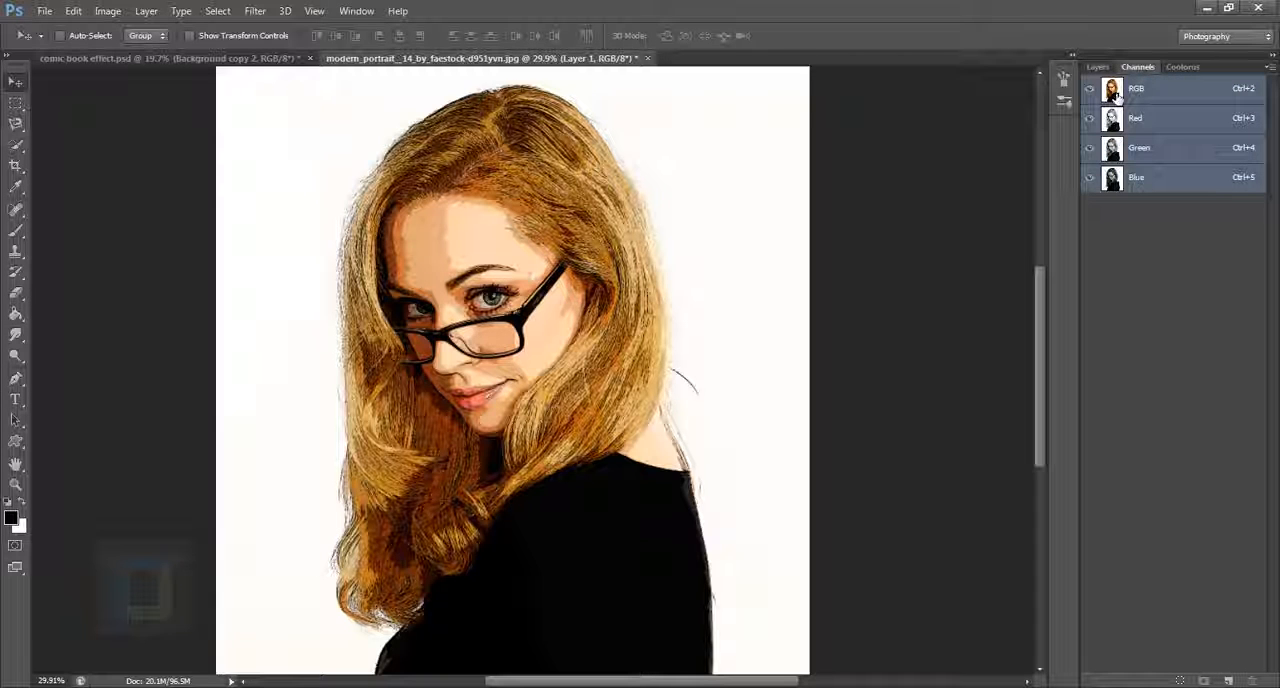
{"action": "key", "text": "ctrl"}
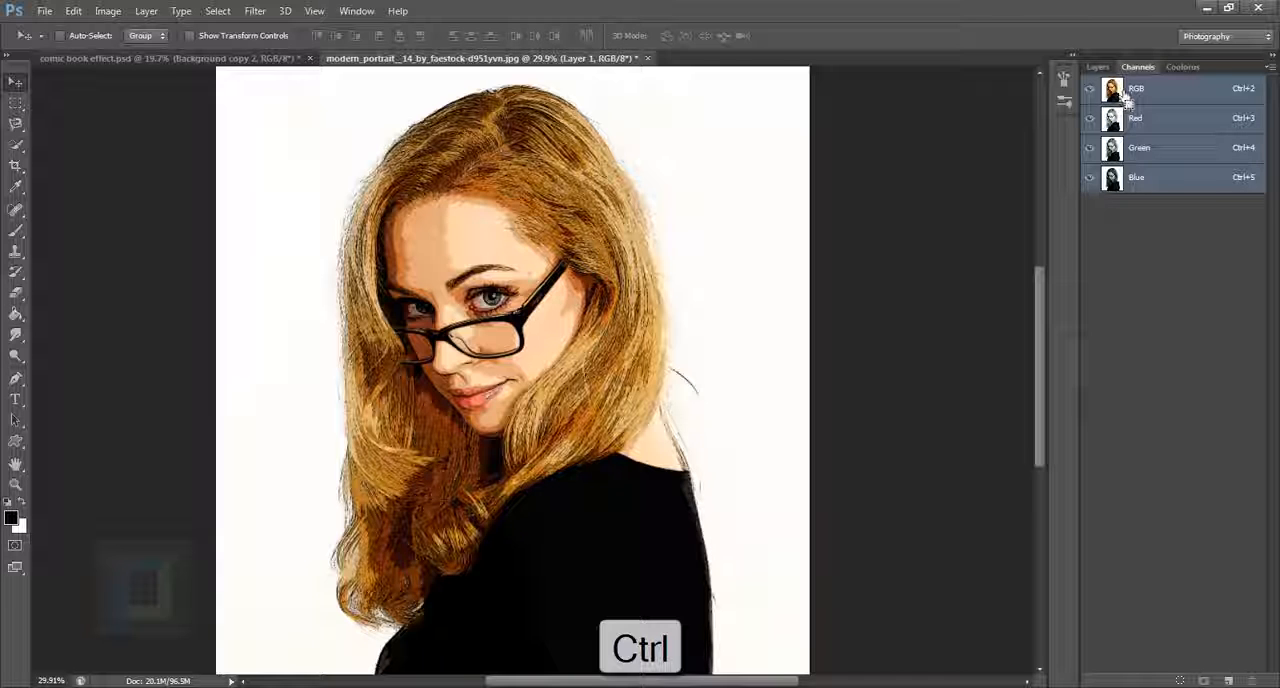
{"action": "left_click", "coordinate": [1113, 92], "text": "ctrl"}
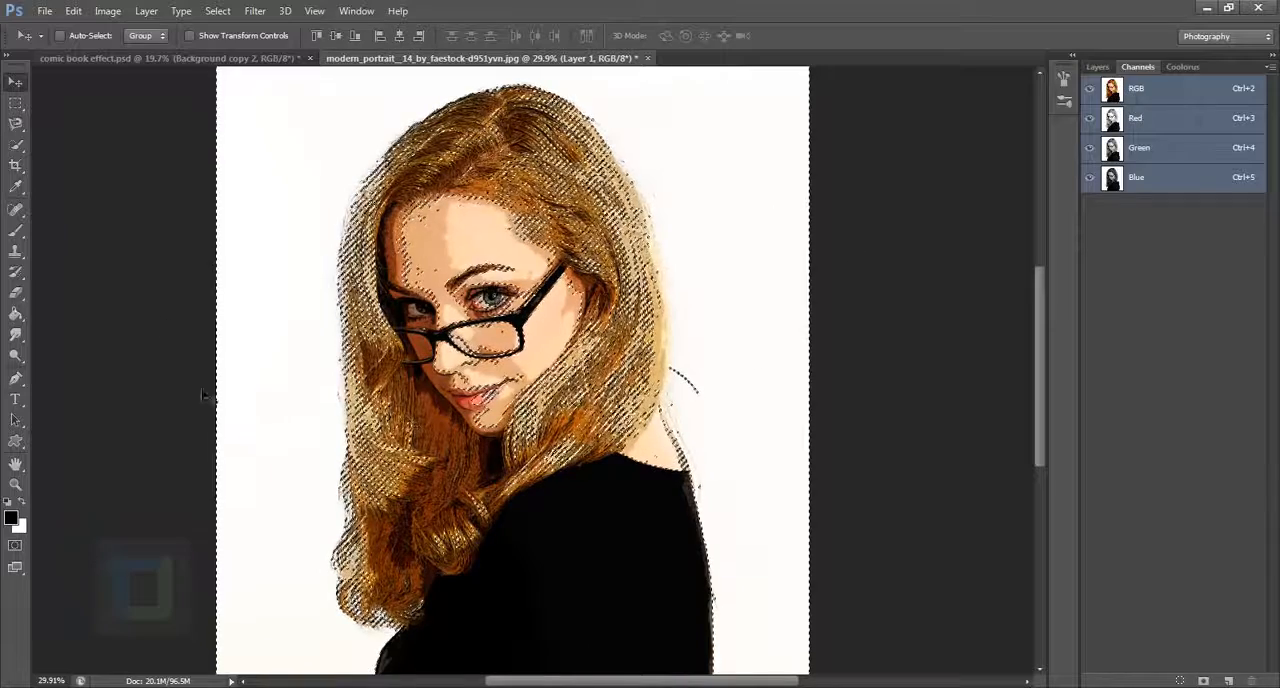
{"action": "scroll", "coordinate": [79, 239], "scroll_direction": "down", "scroll_amount": 2}
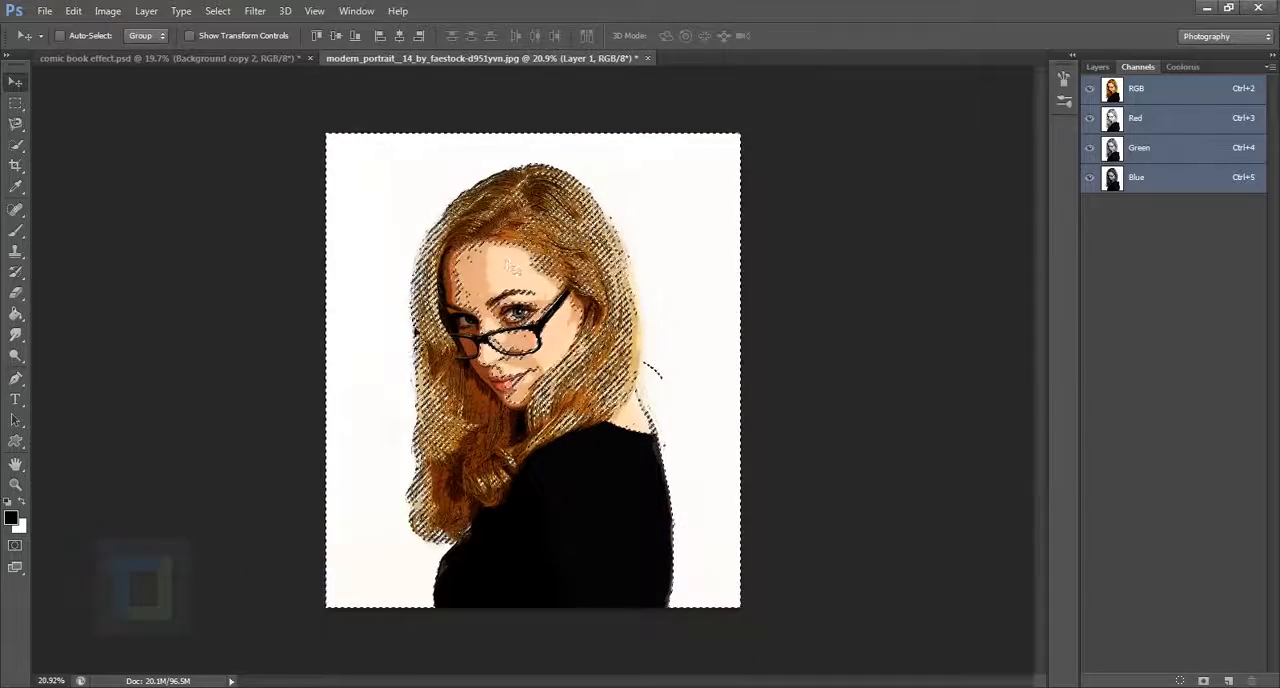
{"action": "left_click", "coordinate": [1097, 67]}
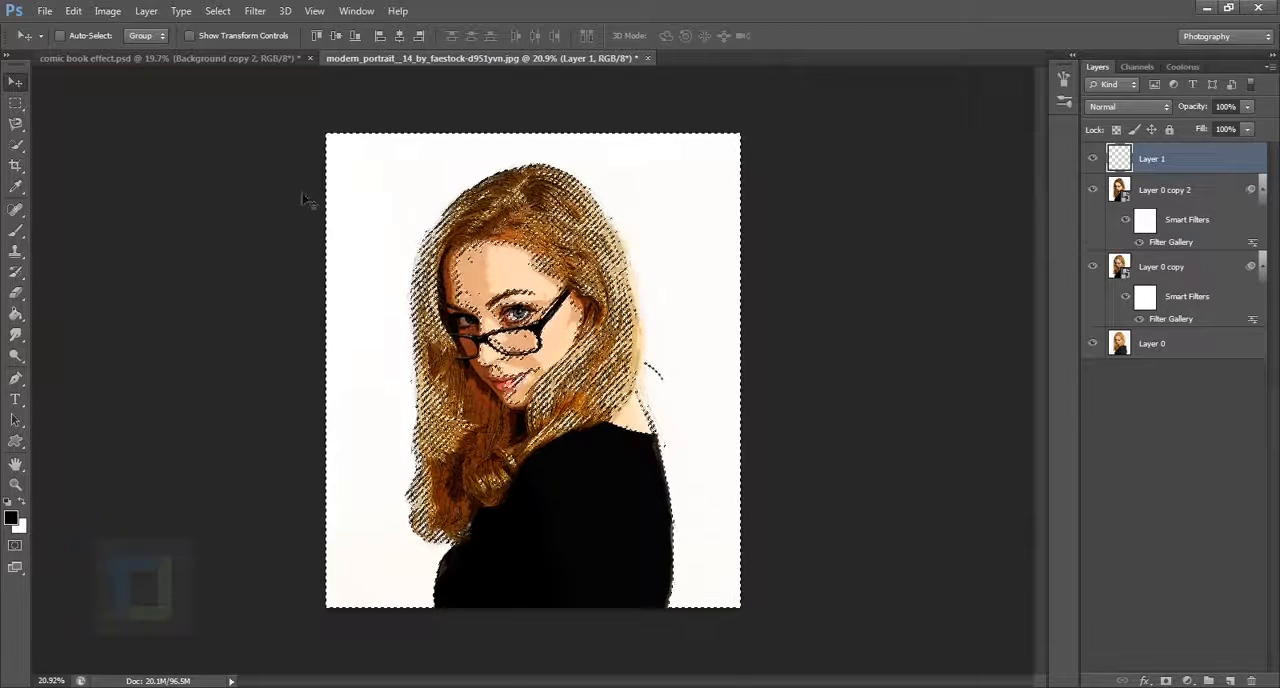
Step: Invert the selection and fill it with black on Layer 1 using the Paint Bucket
{"action": "scroll", "coordinate": [258, 240], "scroll_direction": "up", "scroll_amount": 2}
{"action": "scroll", "coordinate": [262, 243], "scroll_direction": "down", "scroll_amount": 2}
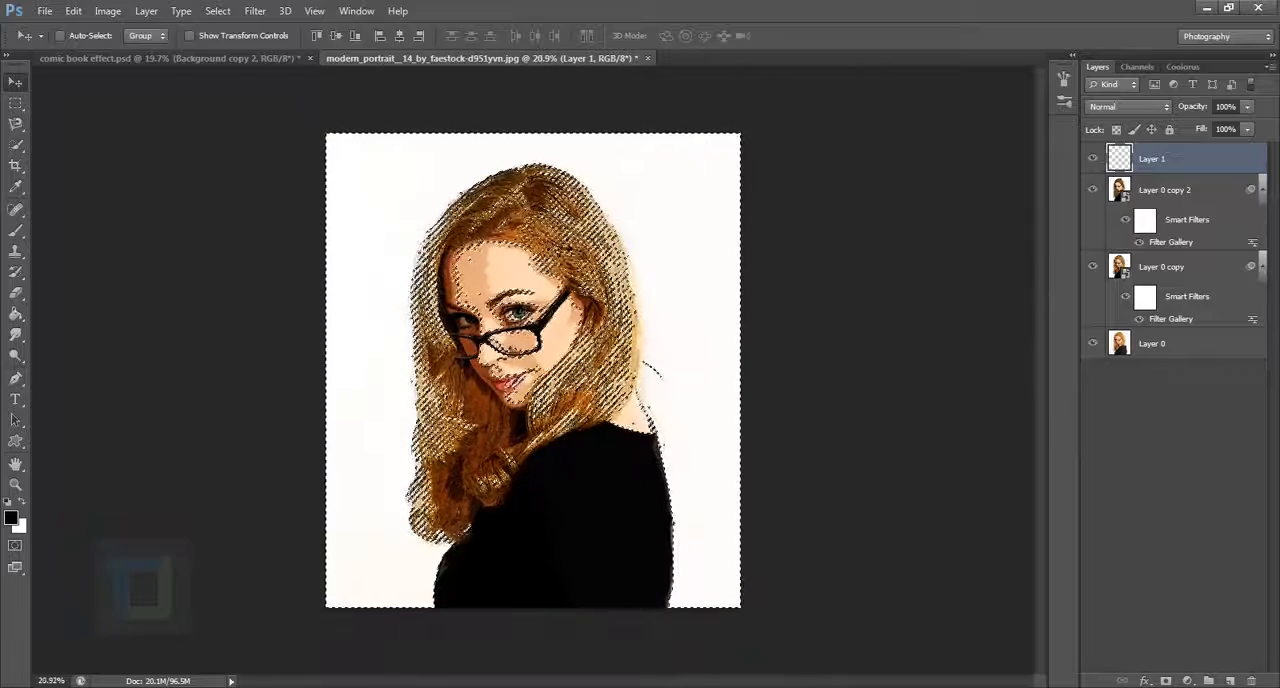
{"action": "scroll", "coordinate": [304, 146], "scroll_direction": "up", "scroll_amount": 6}
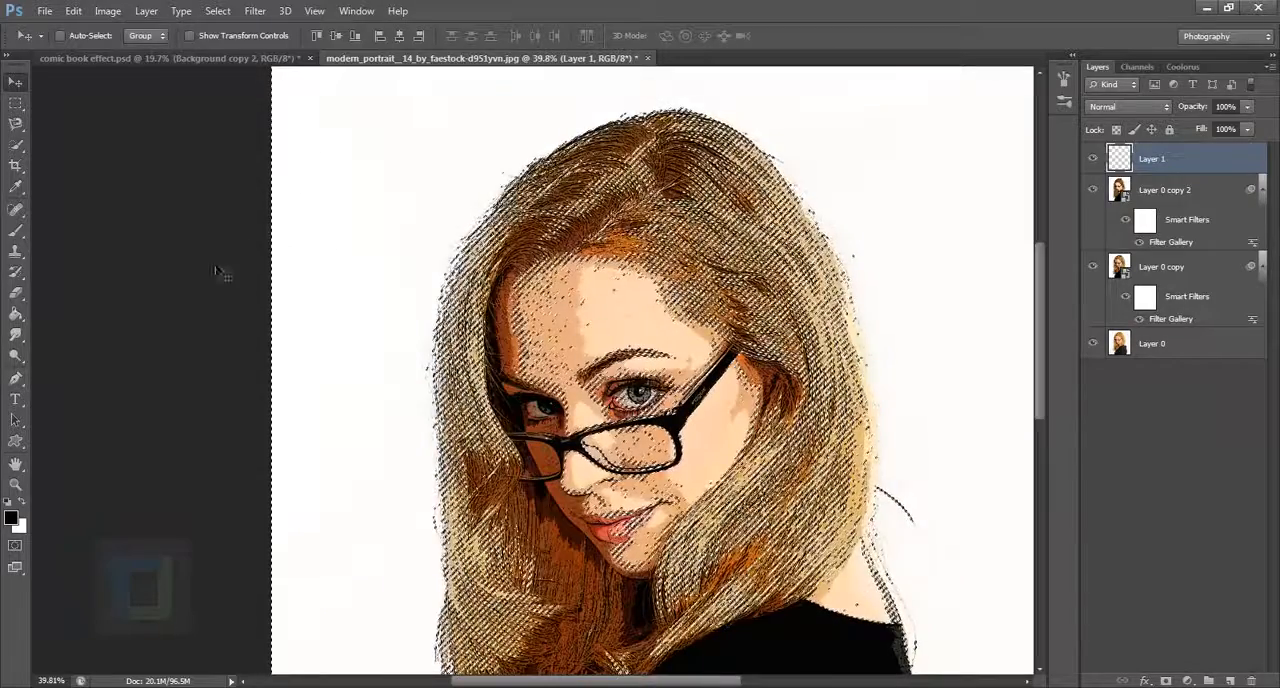
{"action": "scroll", "coordinate": [225, 272], "scroll_direction": "down", "scroll_amount": 4}
{"action": "left_click", "coordinate": [220, 10]}
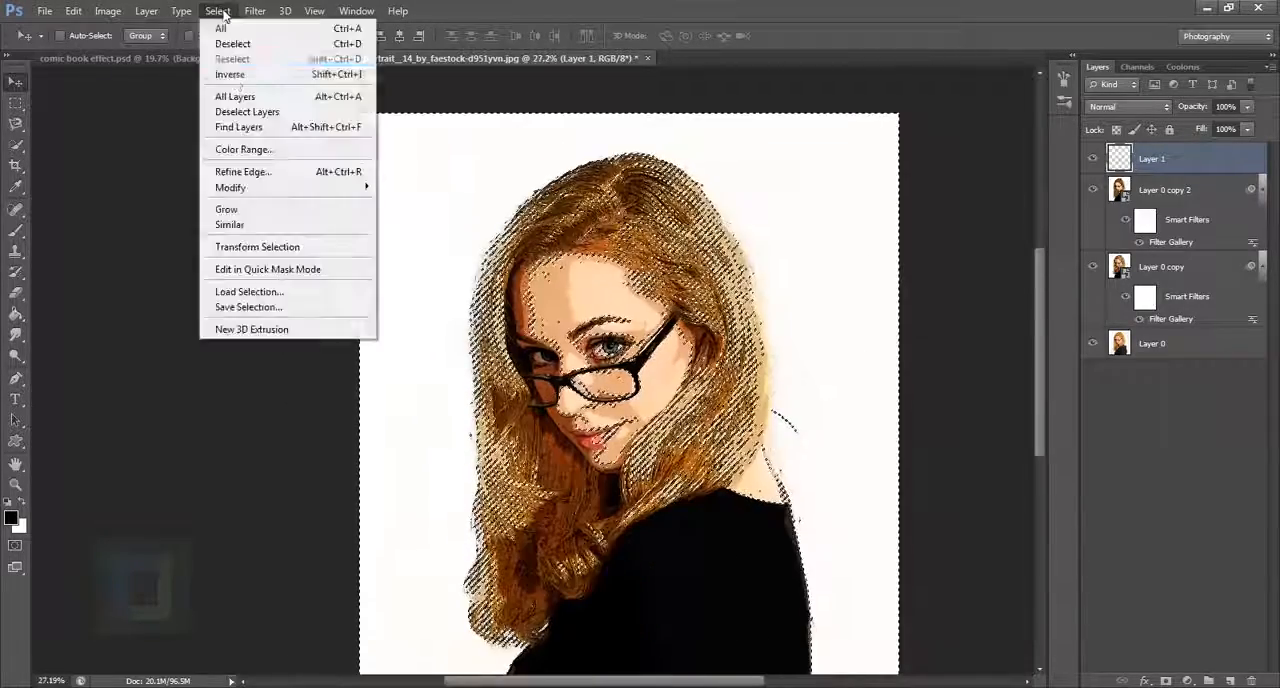
{"action": "left_click", "coordinate": [248, 75]}
{"action": "scroll", "coordinate": [676, 367], "scroll_direction": "down", "scroll_amount": 2}
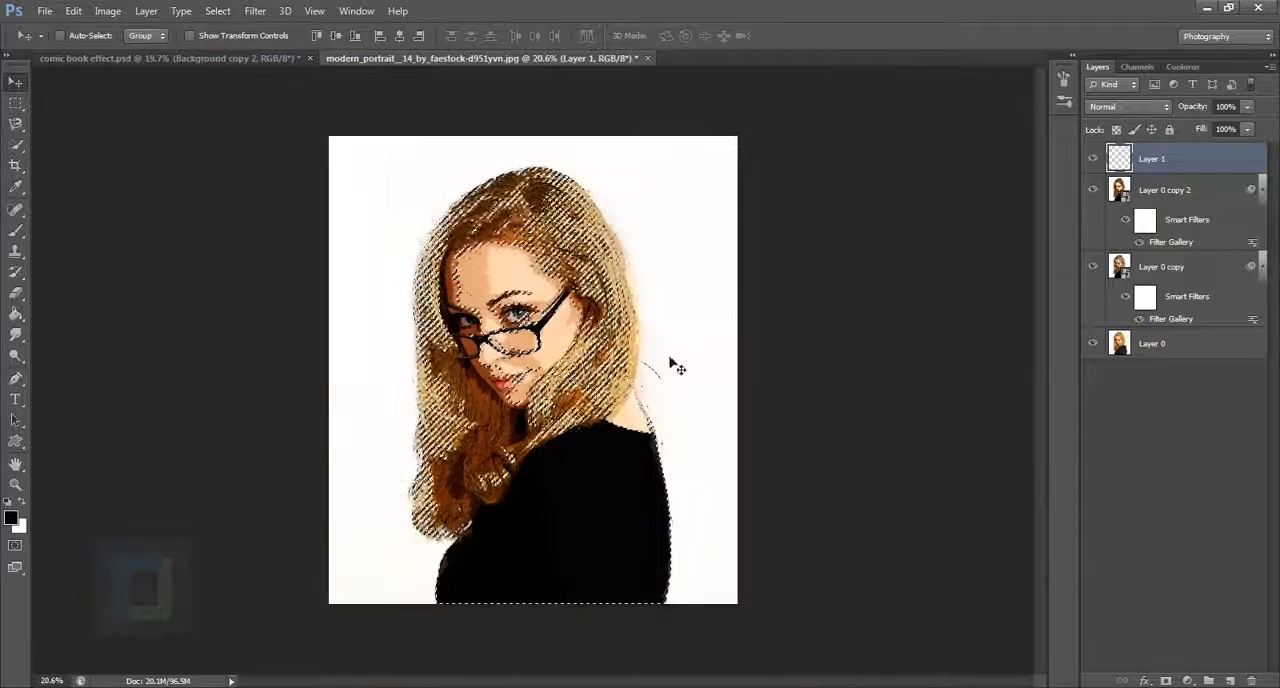
{"action": "left_click", "coordinate": [15, 316]}
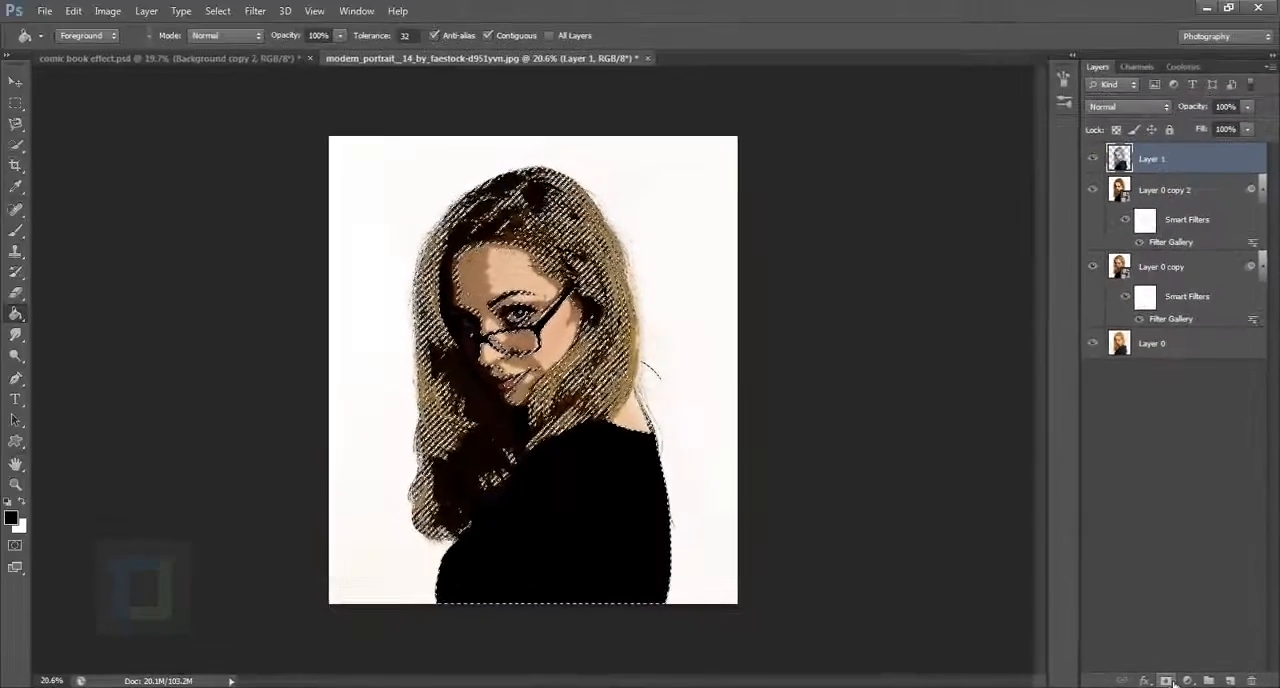
Step: Add a layer mask to Layer 1 from the current selection, invert the mask and keep it active
{"action": "left_click", "coordinate": [1168, 681]}
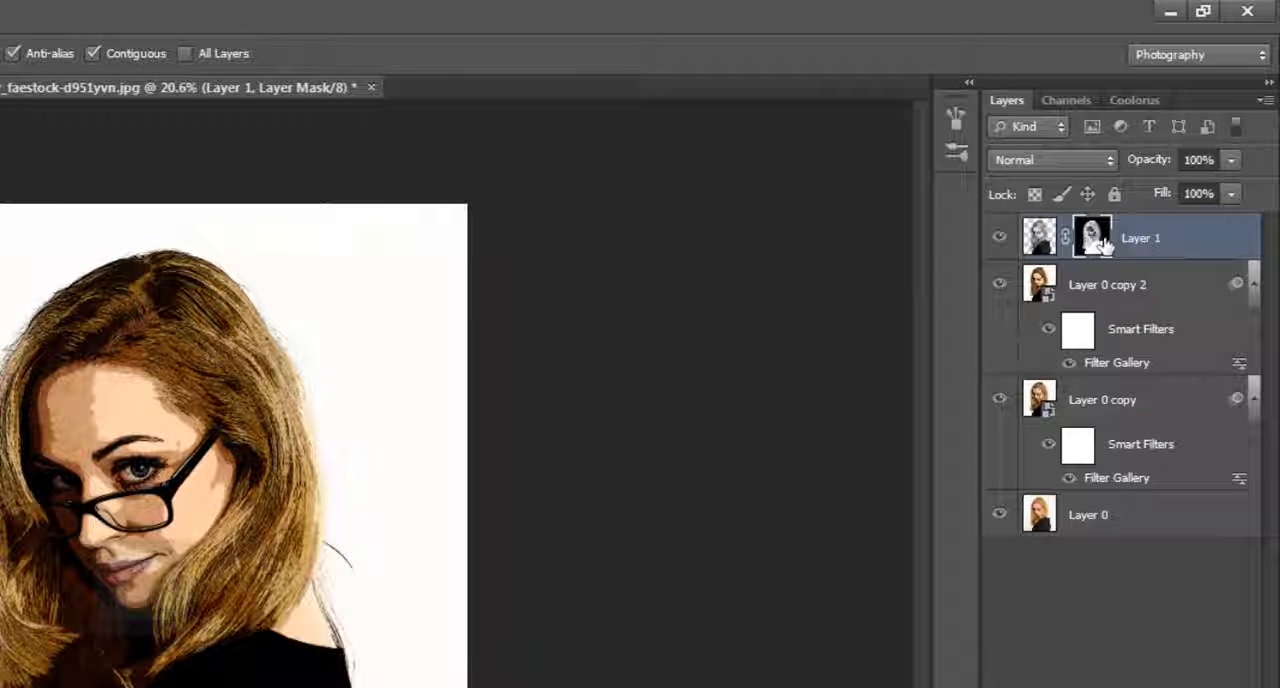
{"action": "key", "text": "ctrl+i"}
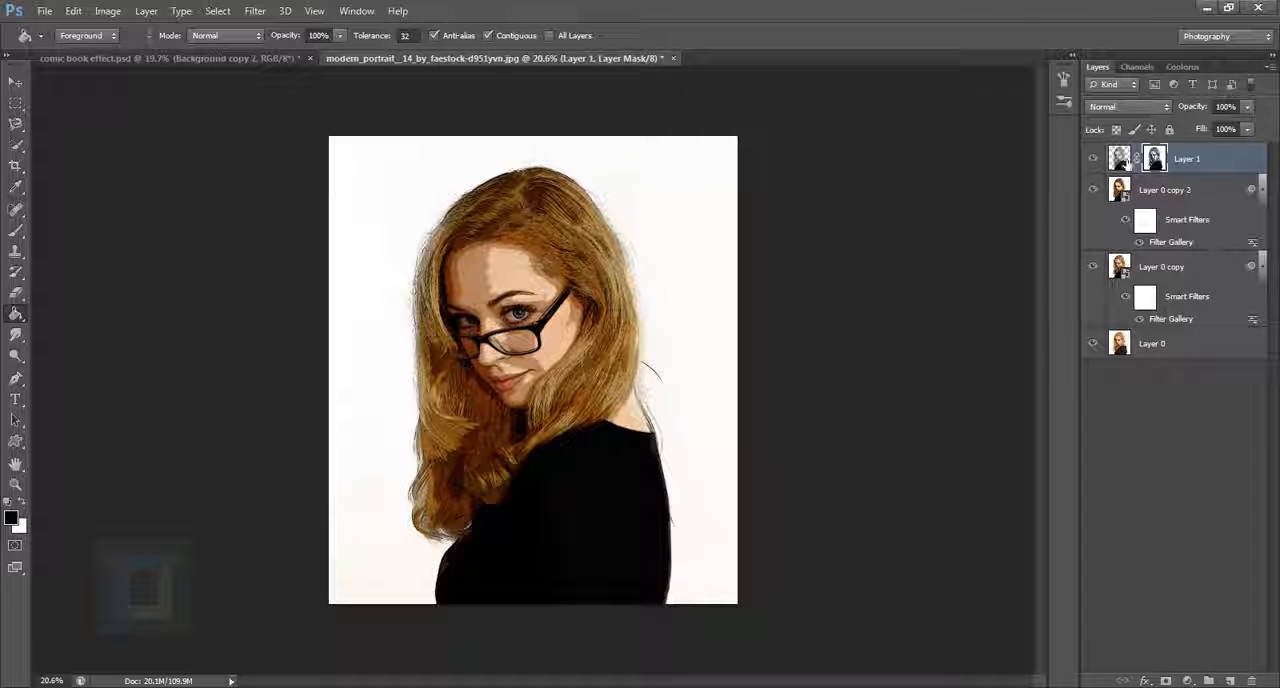
{"action": "left_click", "coordinate": [1122, 160]}
{"action": "left_click", "coordinate": [1163, 165]}
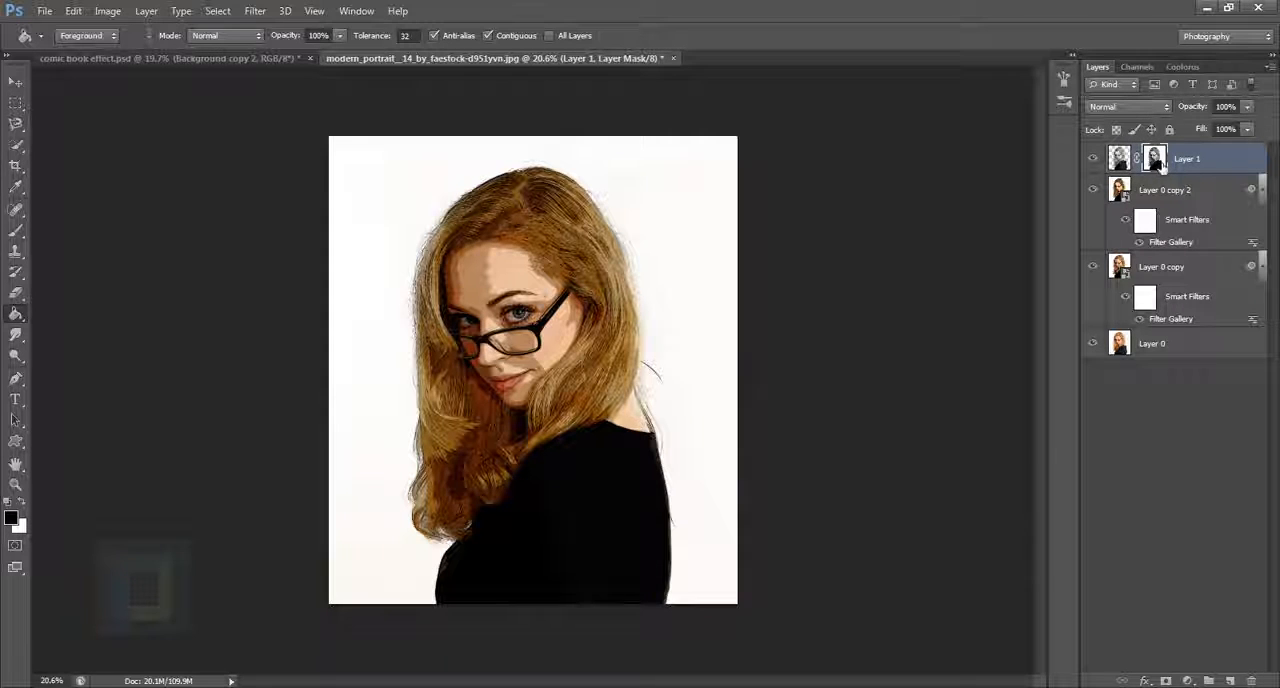
Step: Apply the Color Halftone filter to Layer 1's mask with a Max. Radius of 10 pixels
{"action": "scroll", "coordinate": [862, 158], "scroll_direction": "up", "scroll_amount": 1}
{"action": "left_click", "coordinate": [256, 10]}
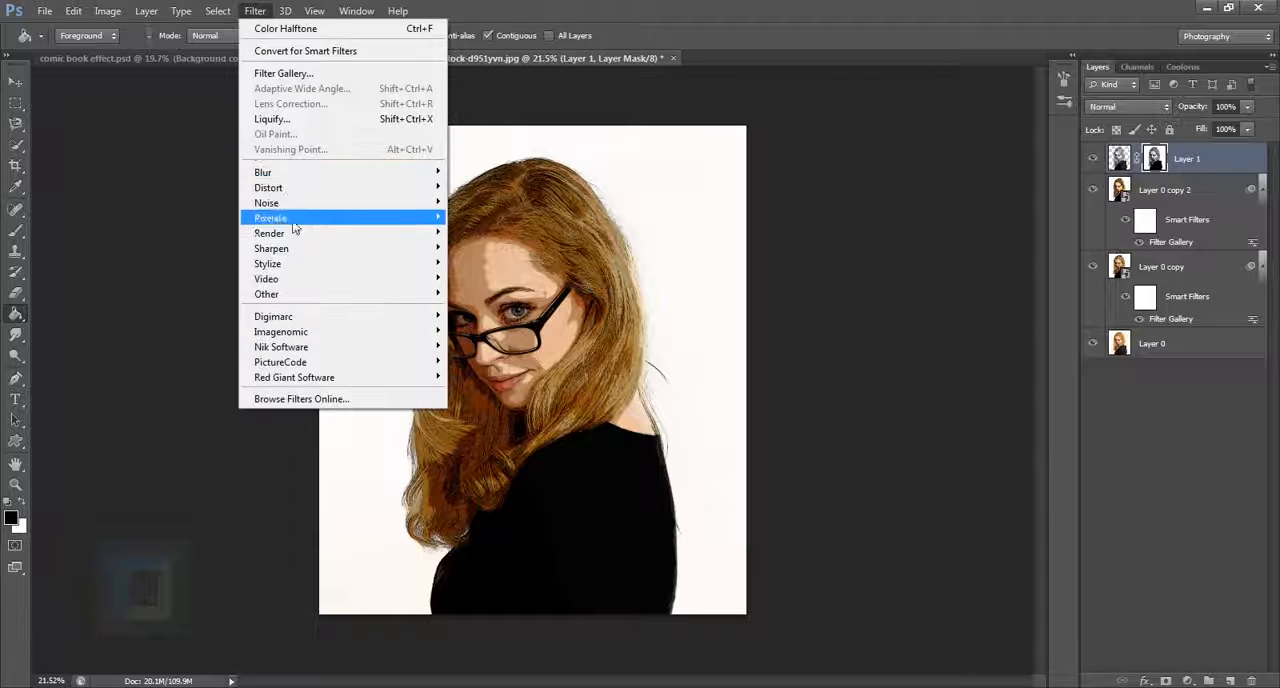
{"action": "mouse_move", "coordinate": [350, 222]}
{"action": "left_click", "coordinate": [462, 218]}
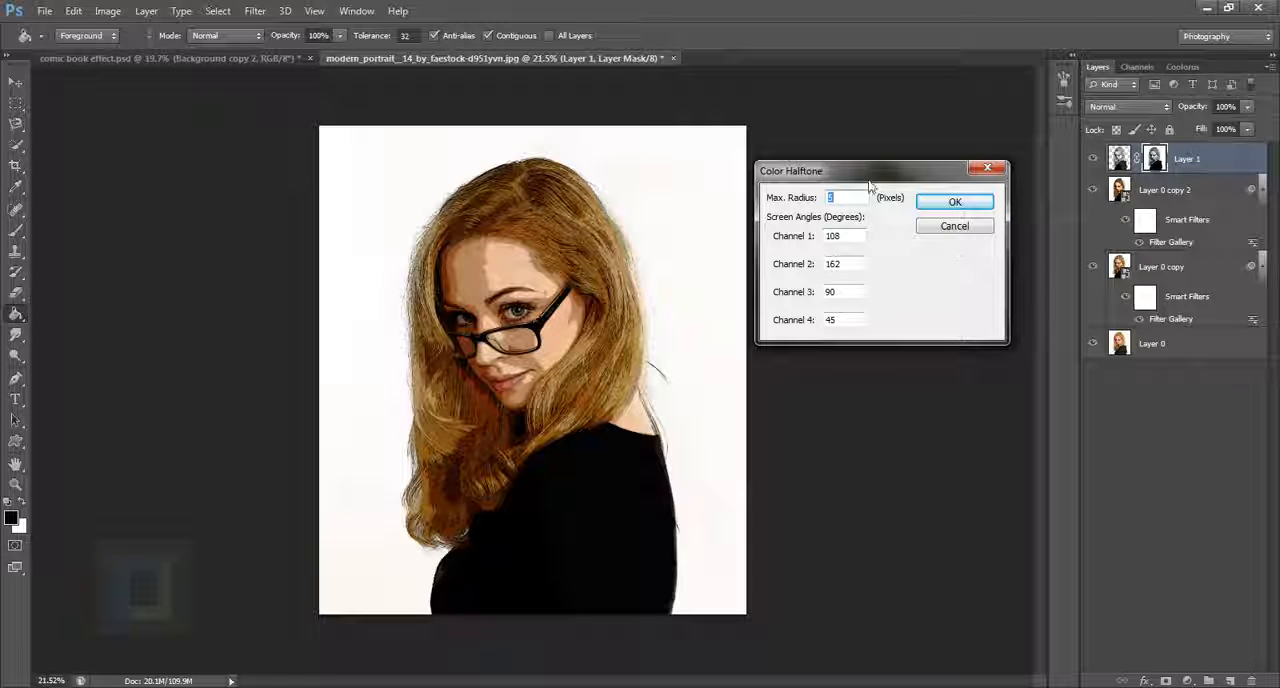
{"action": "left_click_drag", "start_coordinate": [873, 180], "coordinate": [891, 176]}
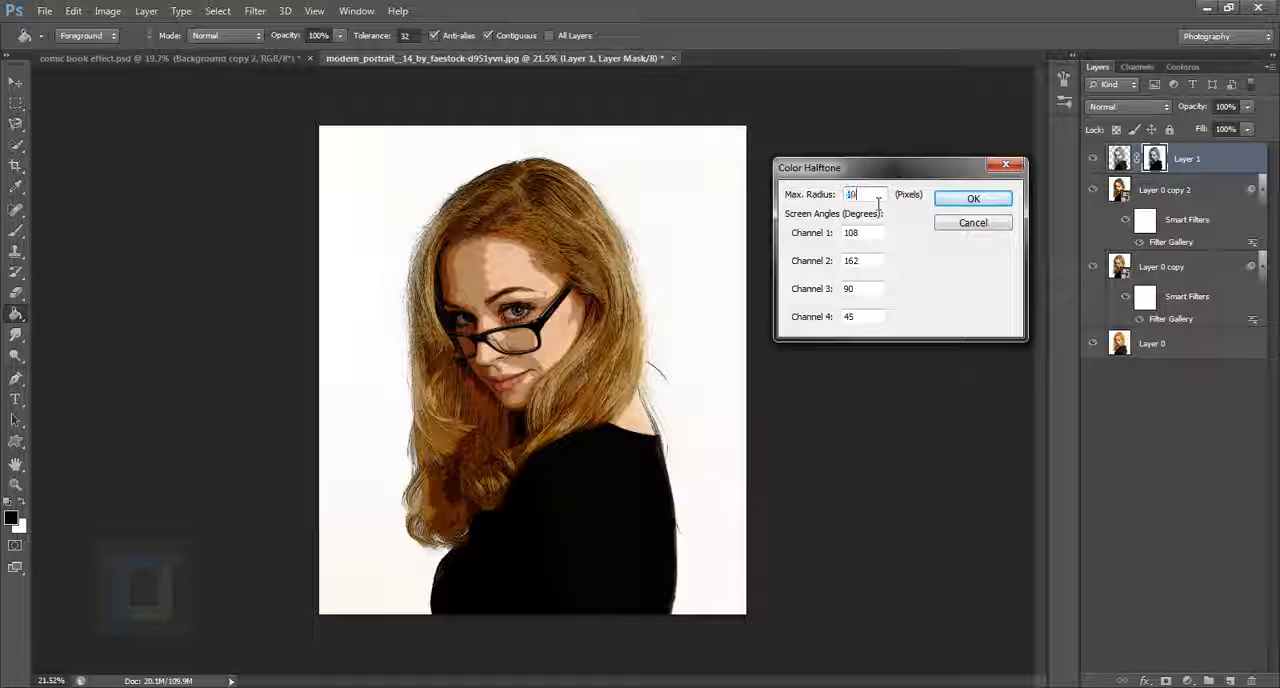
{"action": "left_click", "coordinate": [878, 203]}
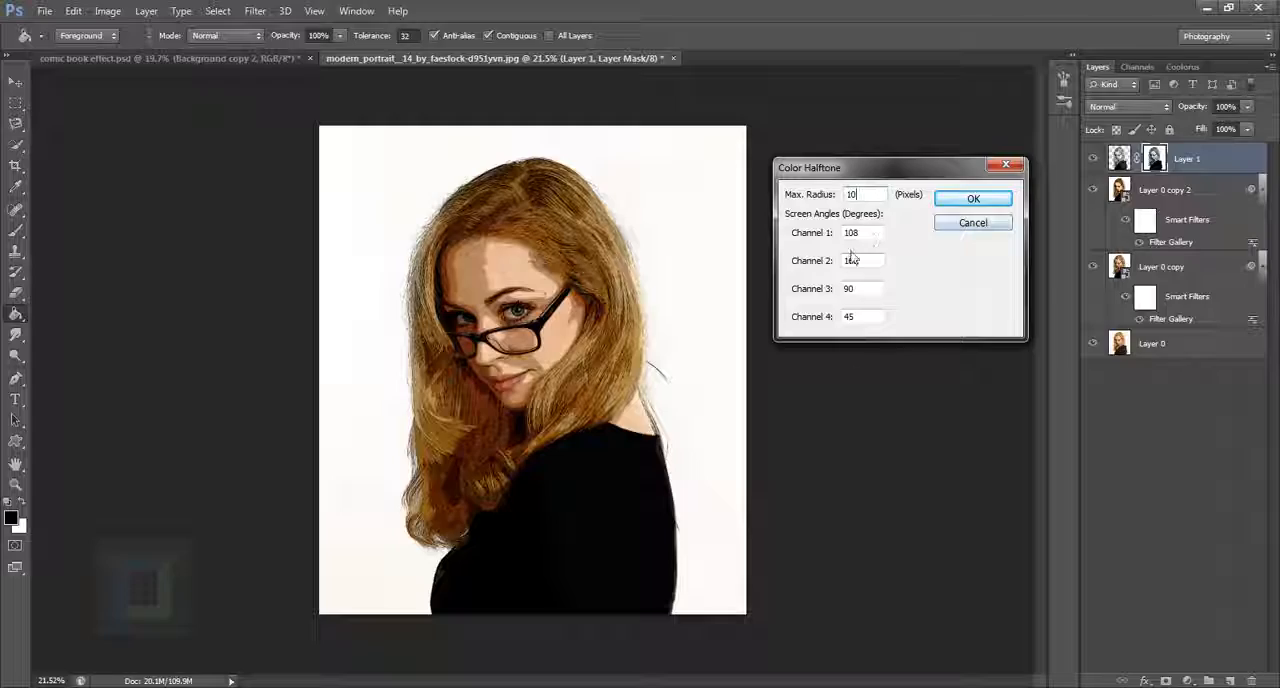
{"action": "left_click", "coordinate": [973, 199]}
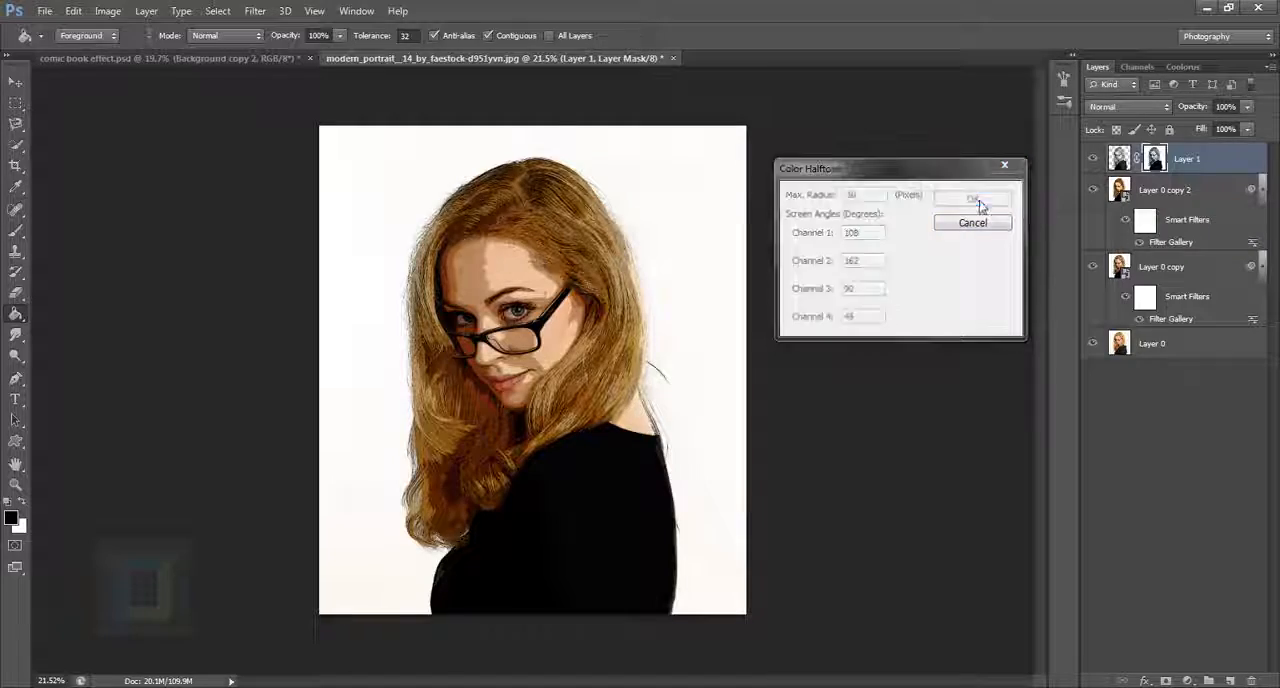
Step: Examine the halftone dot pattern on the face and hair both close up and across the whole image
{"action": "scroll", "coordinate": [592, 300], "scroll_direction": "up", "scroll_amount": 4}
{"action": "scroll", "coordinate": [592, 288], "scroll_direction": "up", "scroll_amount": 1}
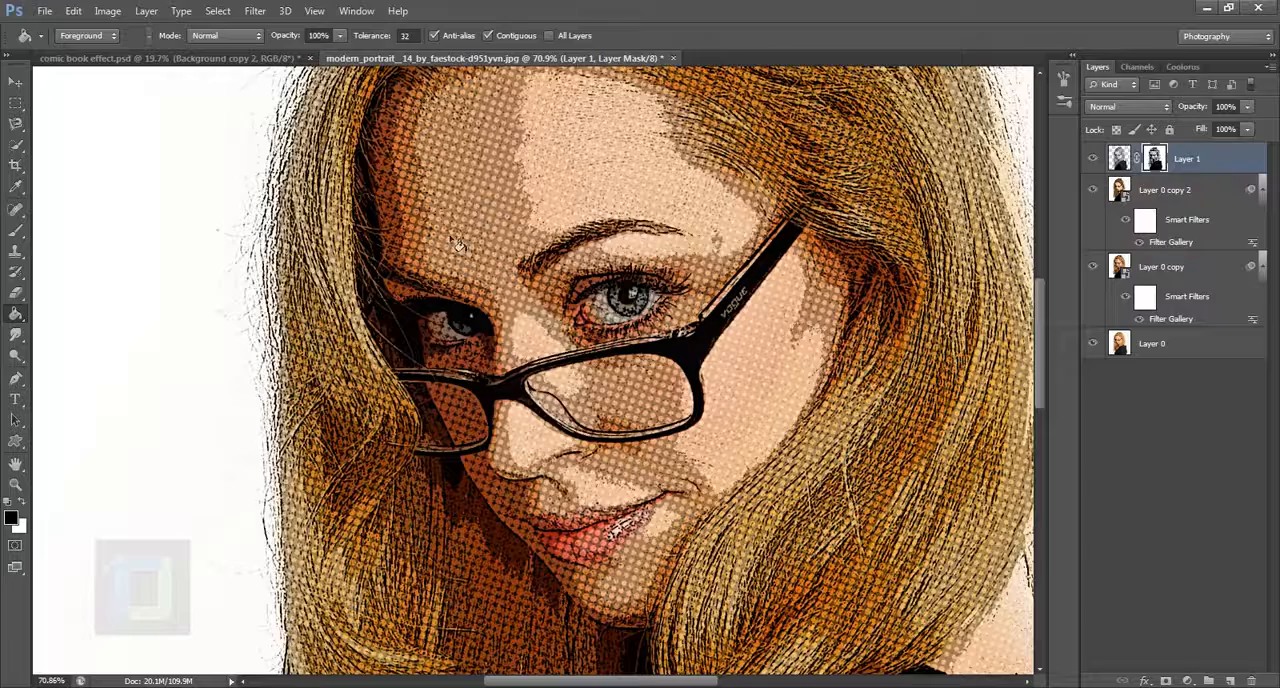
{"action": "scroll", "coordinate": [457, 245], "scroll_direction": "down", "scroll_amount": 2}
{"action": "scroll", "coordinate": [483, 256], "scroll_direction": "up", "scroll_amount": 1}
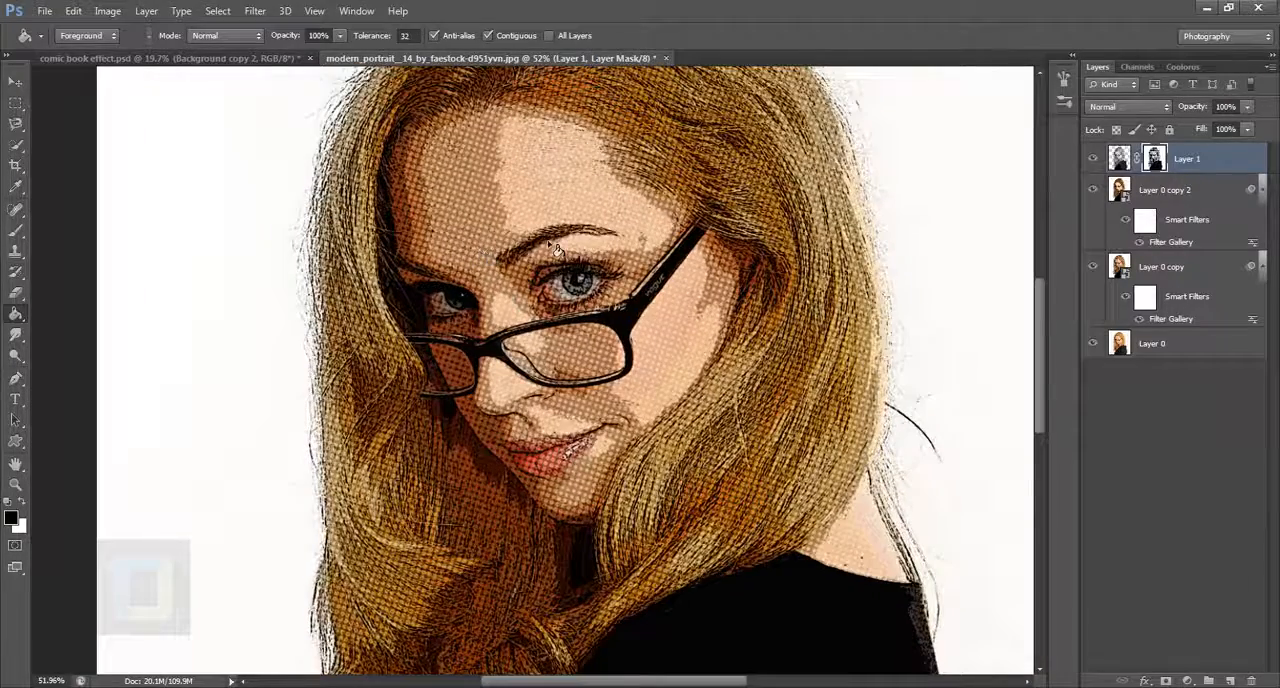
{"action": "scroll", "coordinate": [553, 249], "scroll_direction": "up", "scroll_amount": 1}
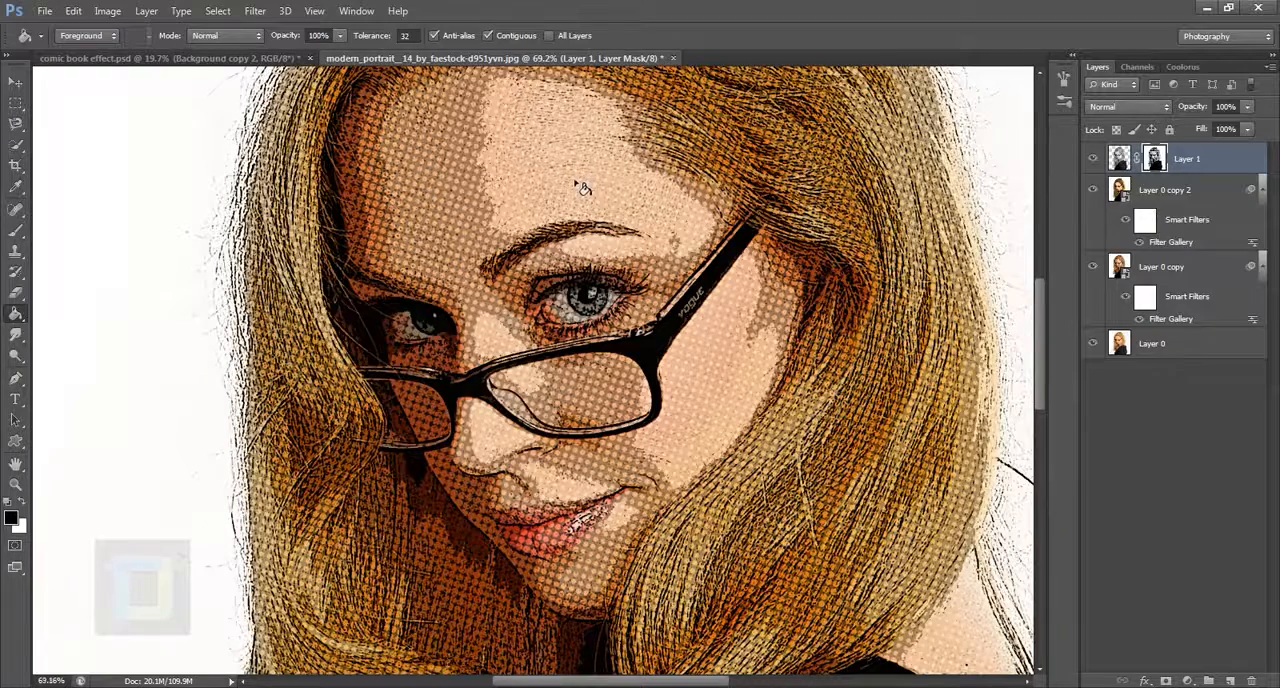
{"action": "scroll", "coordinate": [583, 188], "scroll_direction": "down", "scroll_amount": 4}
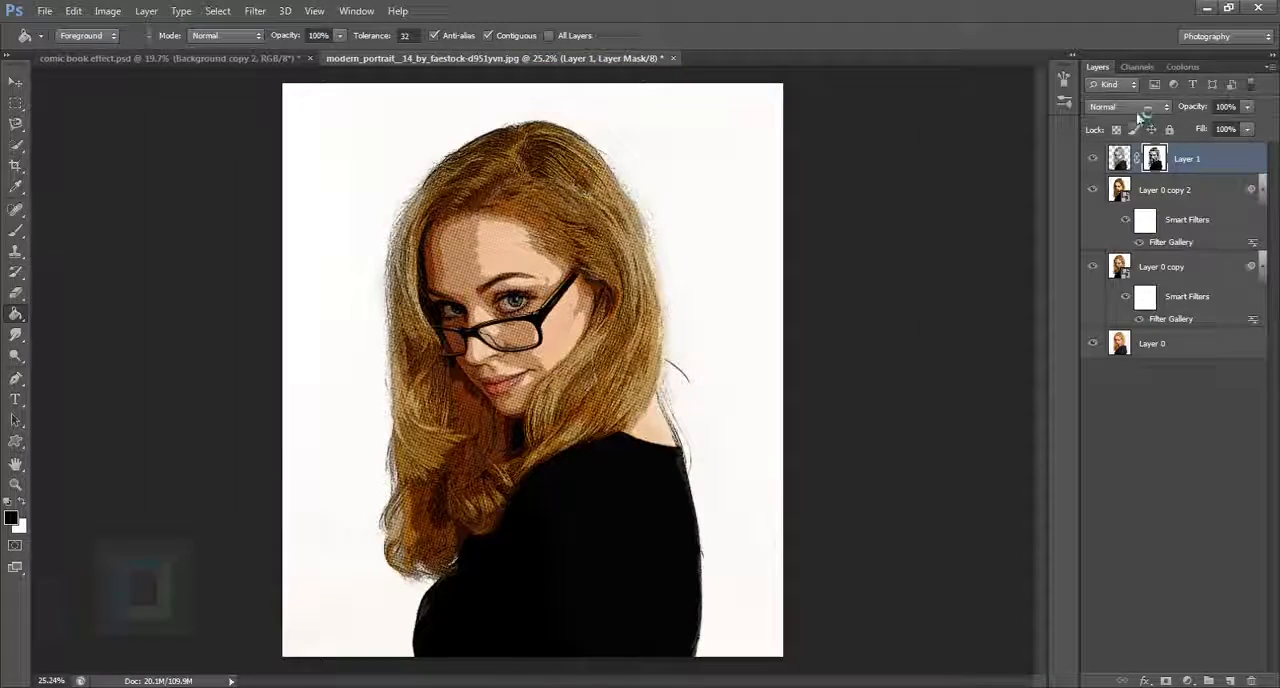
{"action": "left_click", "coordinate": [1137, 66]}
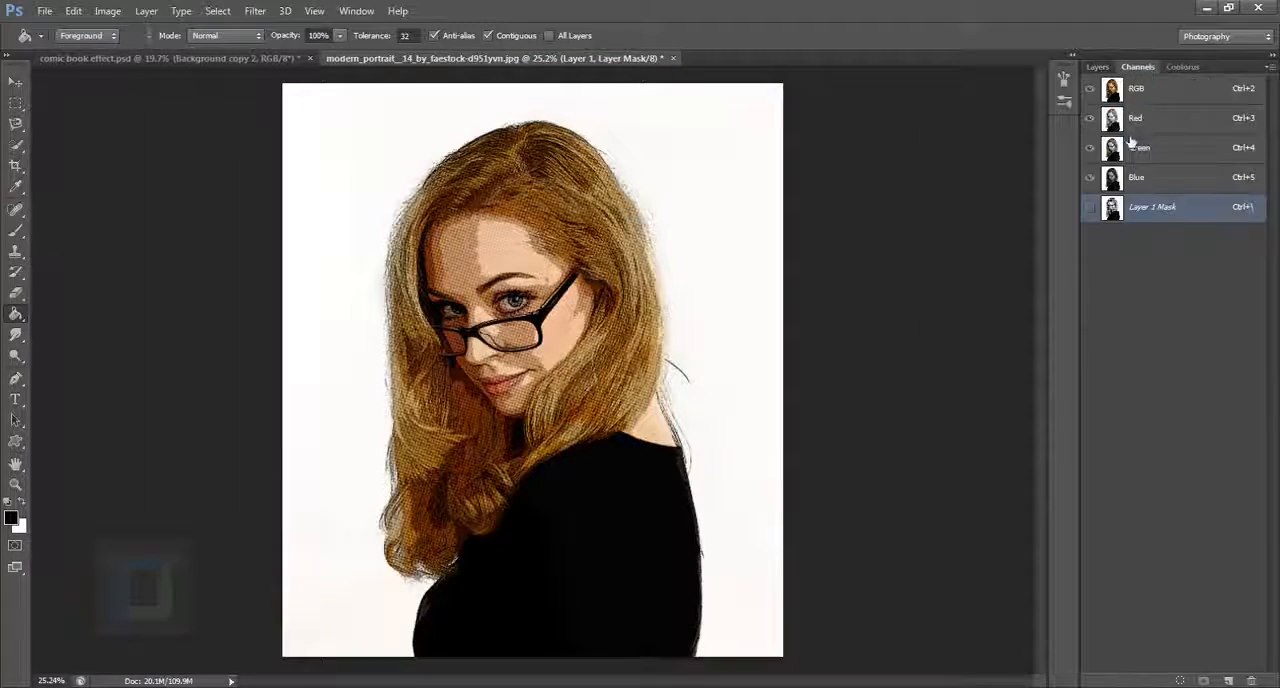
{"action": "left_click", "coordinate": [1097, 66]}
{"action": "scroll", "coordinate": [366, 340], "scroll_direction": "up", "scroll_amount": 4}
{"action": "scroll", "coordinate": [670, 275], "scroll_direction": "up", "scroll_amount": 2}
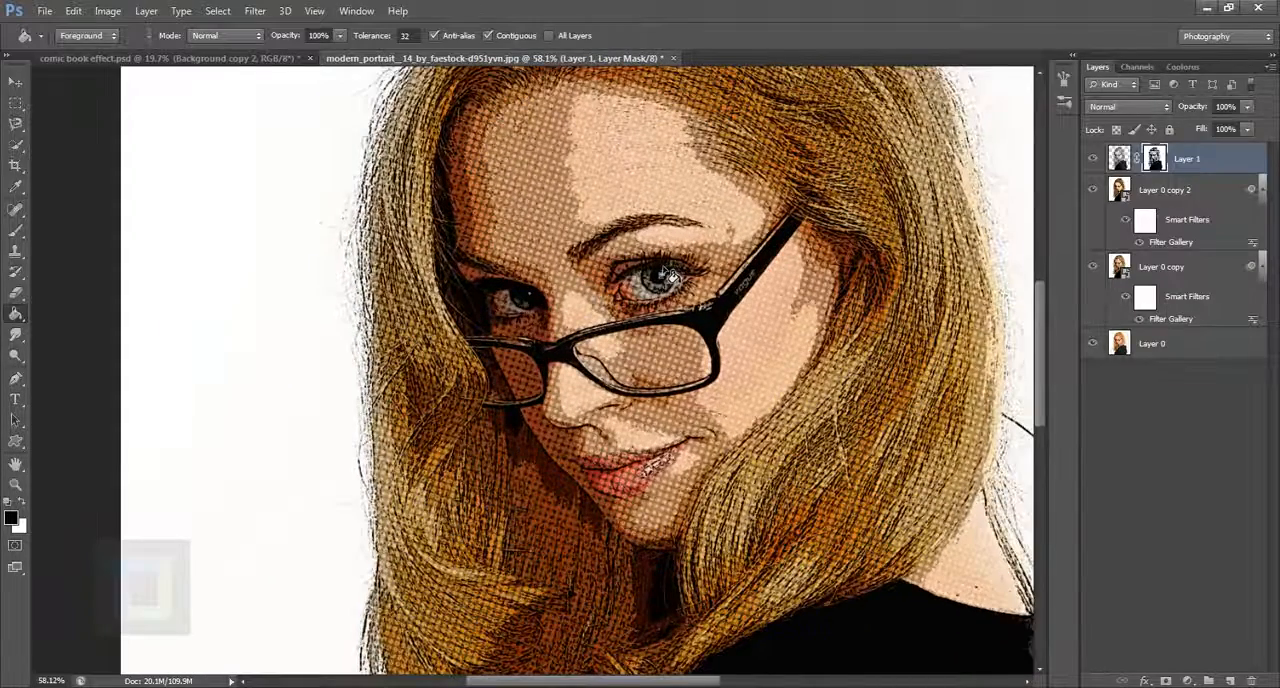
{"action": "scroll", "coordinate": [670, 275], "scroll_direction": "down", "scroll_amount": 4}
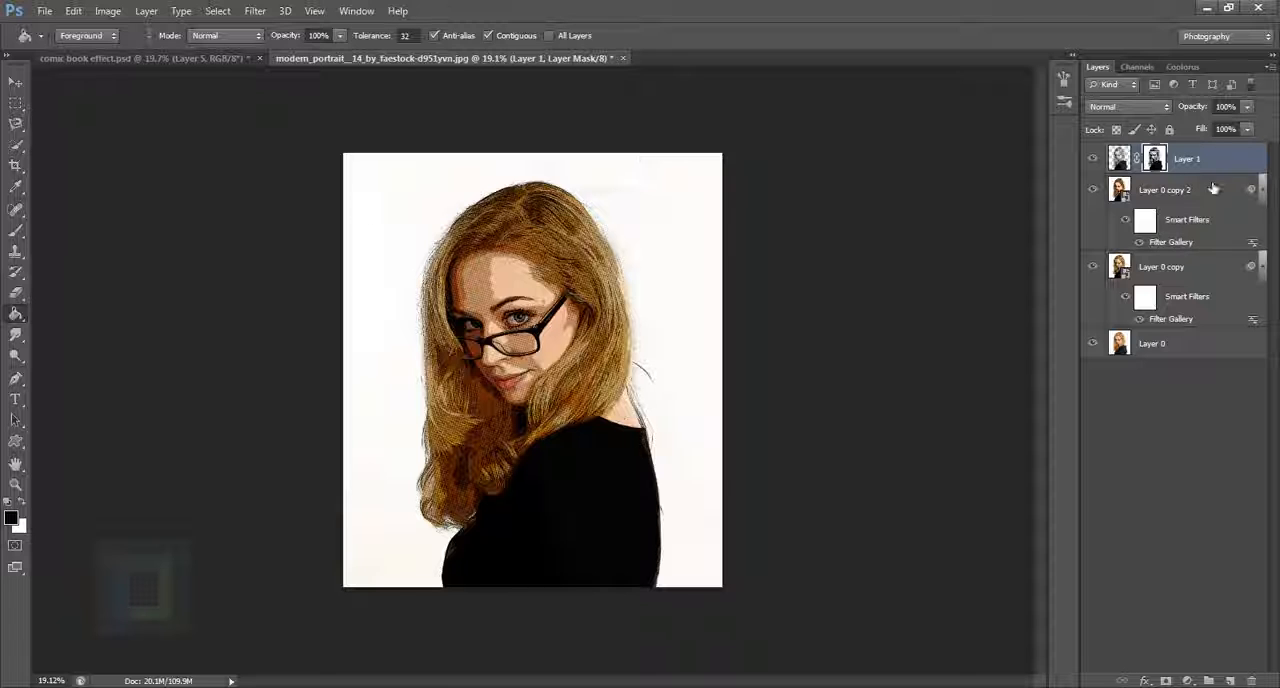
Step: Create a new layer above Layer 1 and select the entire canvas with the Rectangular Marquee tool
{"action": "left_click", "coordinate": [1230, 681]}
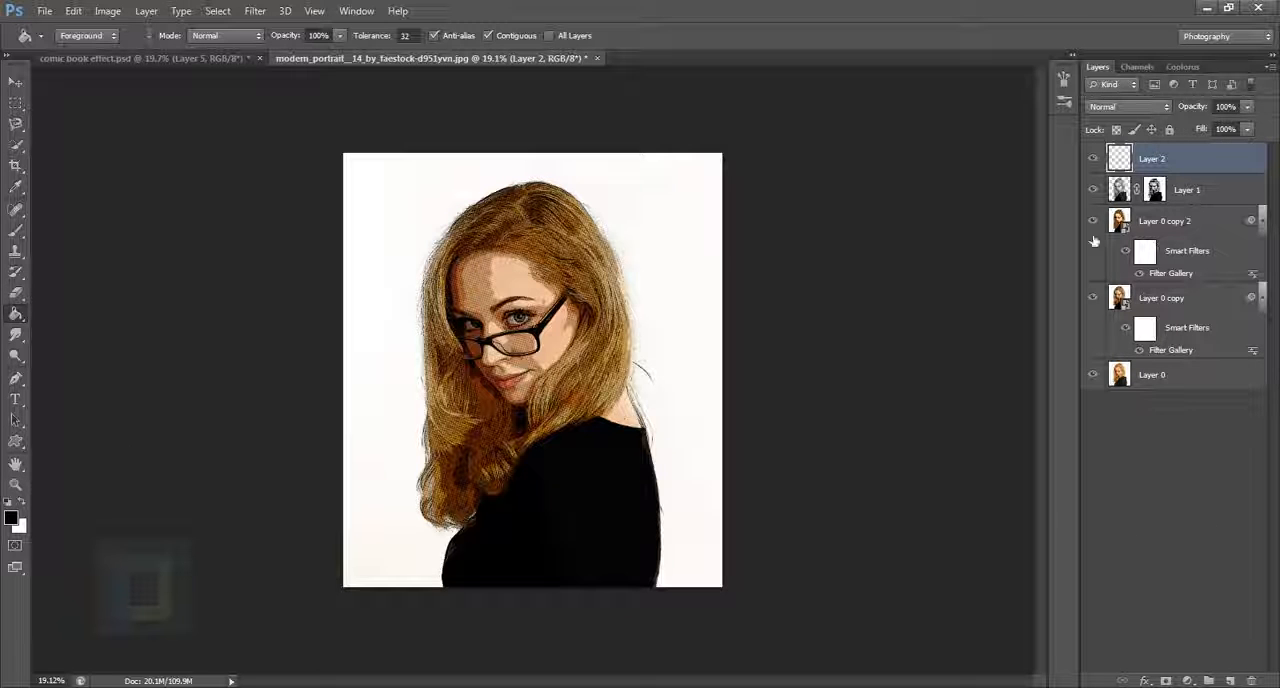
{"action": "left_click", "coordinate": [15, 103]}
{"action": "left_click", "coordinate": [71, 104]}
{"action": "left_click_drag", "start_coordinate": [344, 153], "coordinate": [850, 670]}
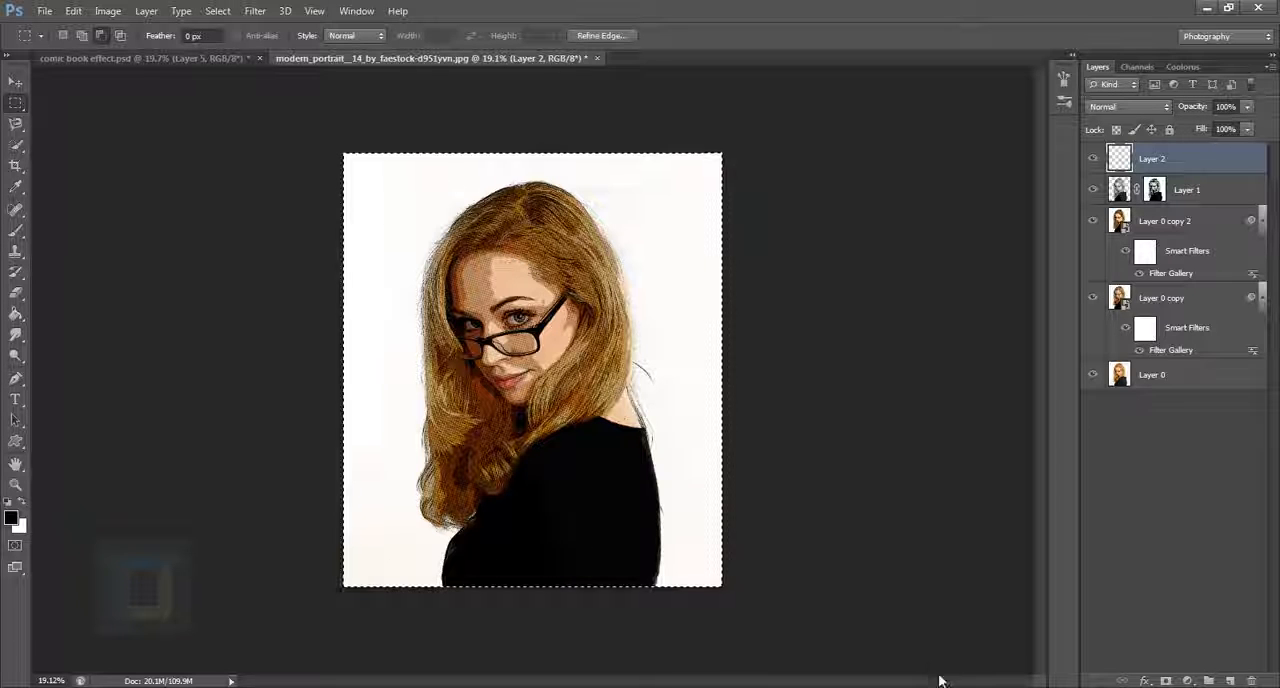
Step: Stroke the canvas-wide selection on Layer 2 with a 100 px white (ffffff) line, centered, Normal mode, 100% opacity
{"action": "right_click", "coordinate": [341, 271]}
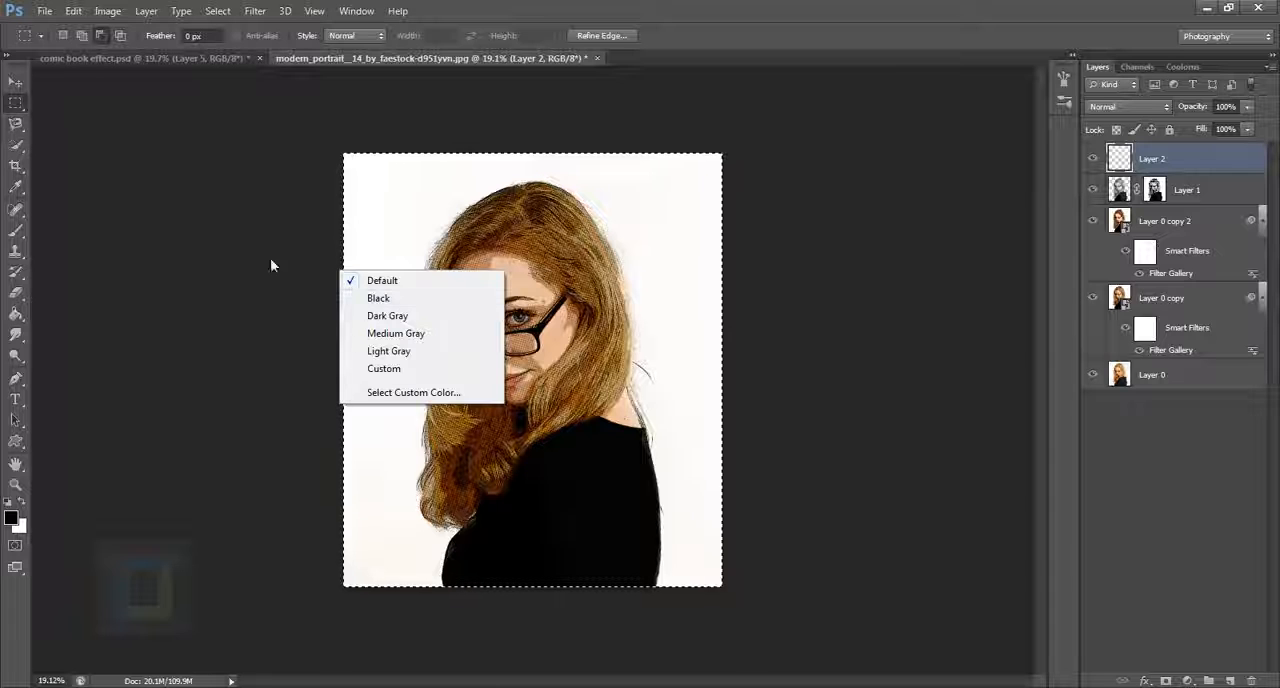
{"action": "left_click", "coordinate": [410, 217]}
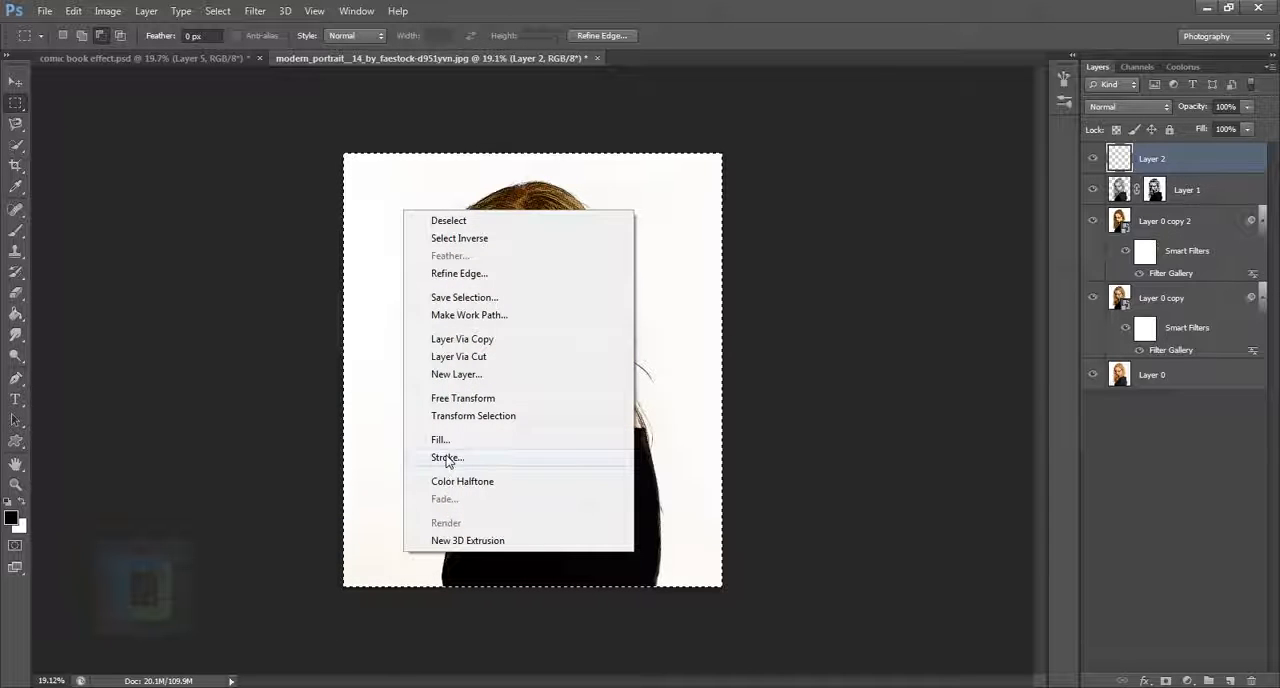
{"action": "left_click", "coordinate": [446, 458]}
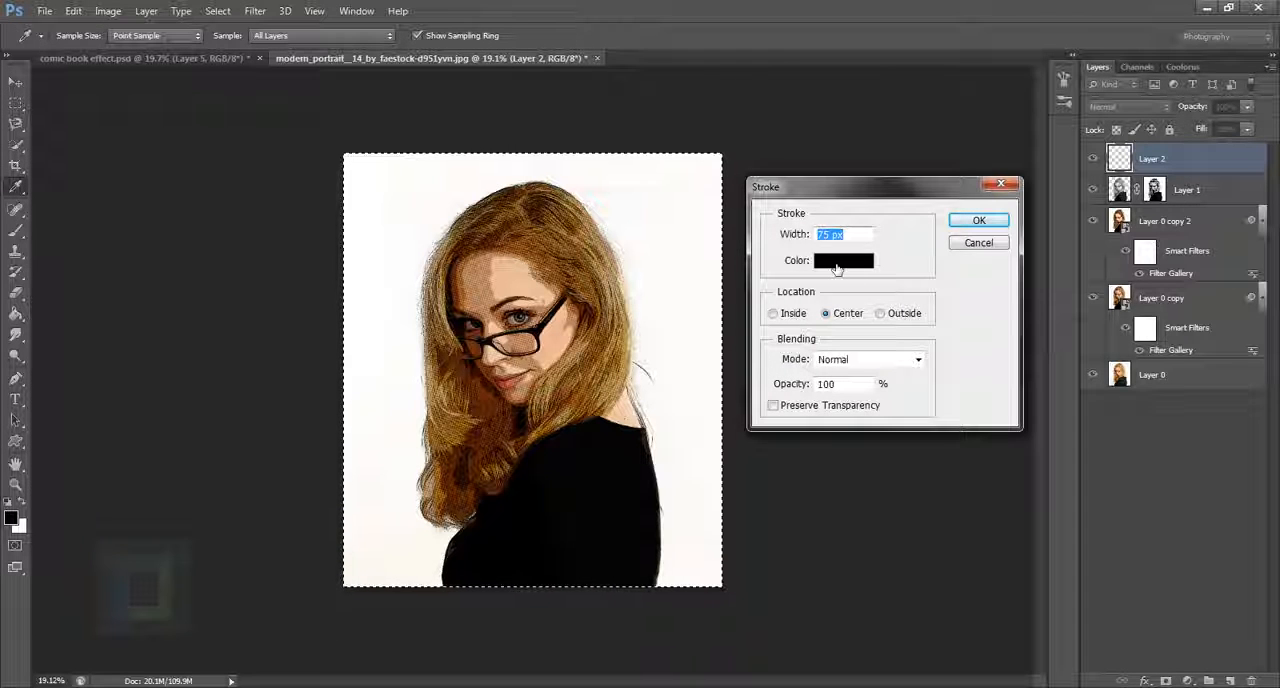
{"action": "left_click", "coordinate": [837, 262]}
{"action": "left_click", "coordinate": [716, 228]}
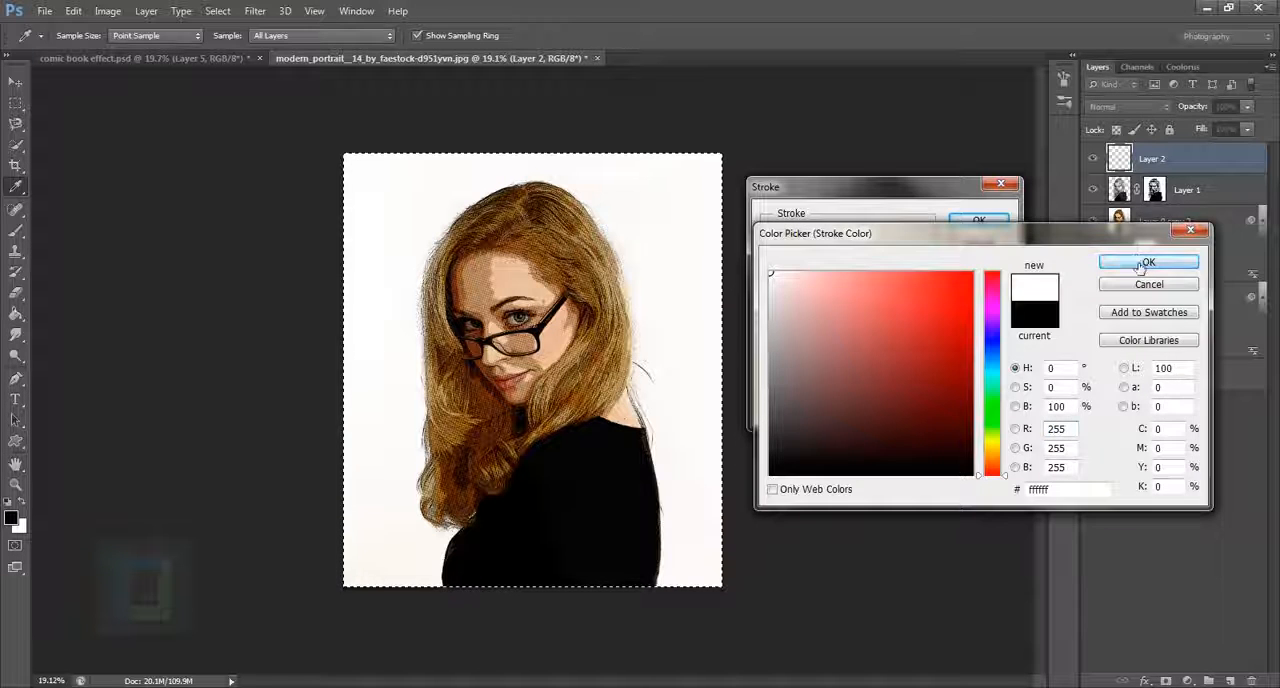
{"action": "left_click", "coordinate": [1146, 262]}
{"action": "type", "text": "100"}
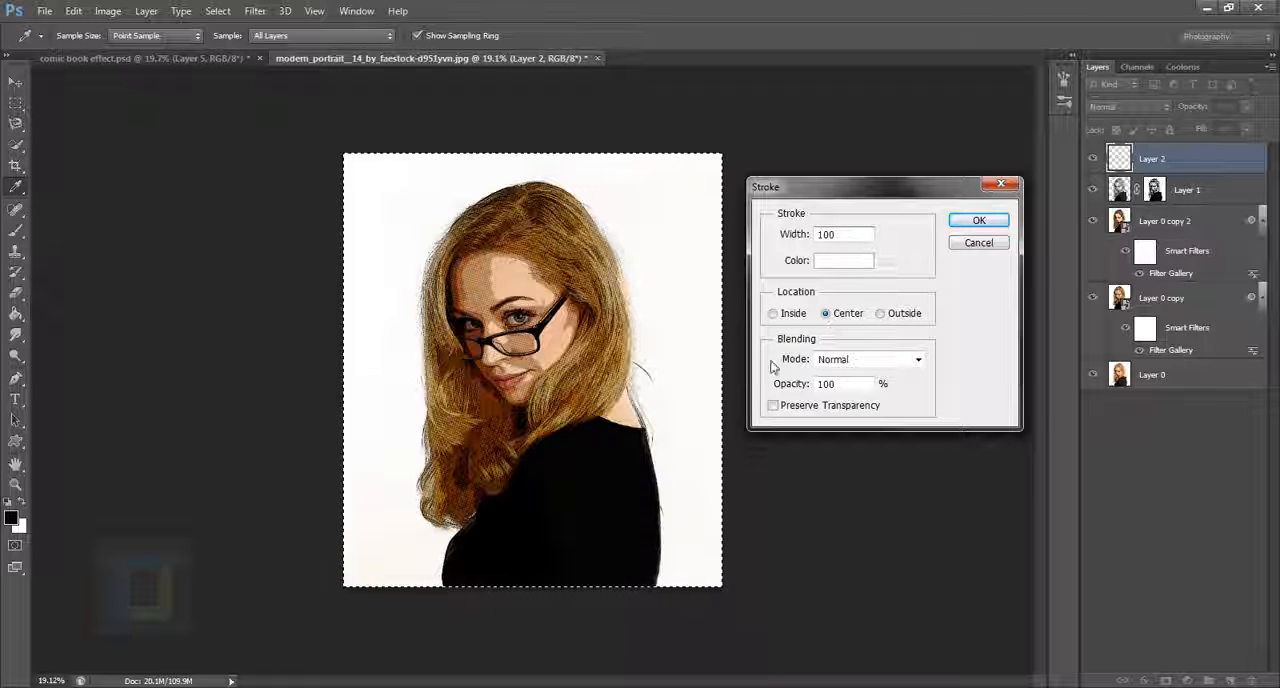
{"action": "left_click", "coordinate": [1008, 224]}
{"action": "key", "text": "m"}
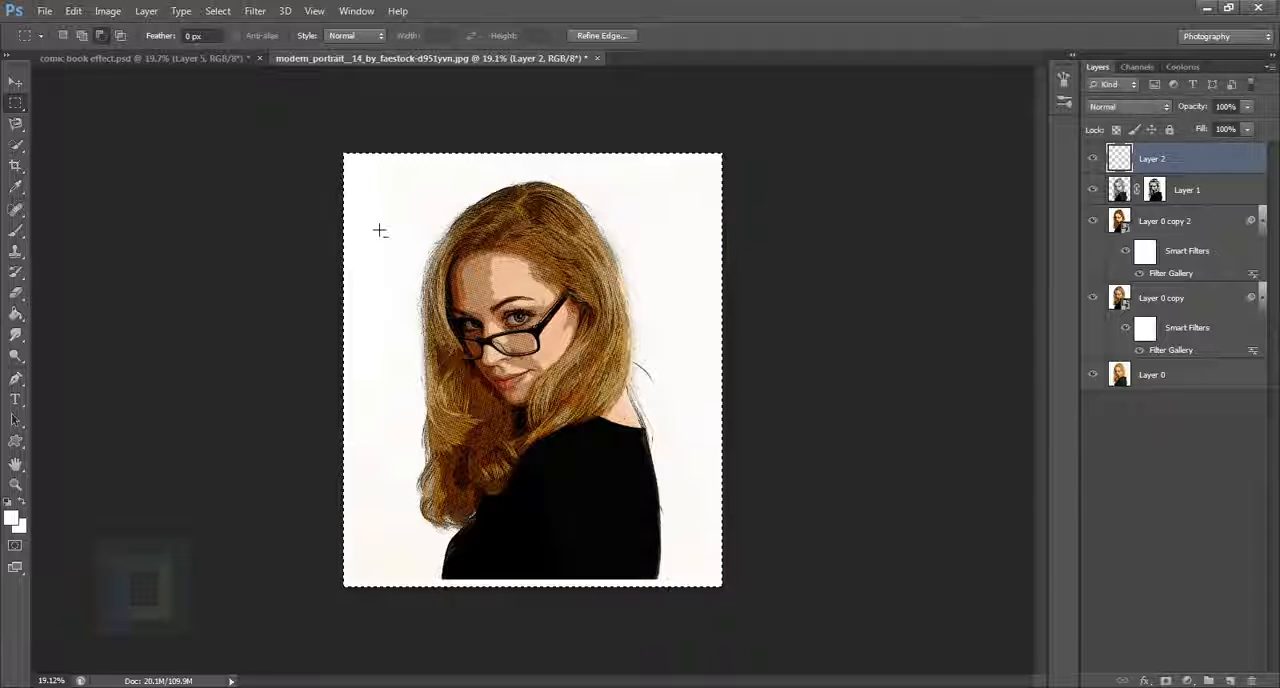
Step: Add a black outside Stroke layer effect of 5 px to Layer 2 and deselect the canvas
{"action": "scroll", "coordinate": [590, 600], "scroll_direction": "up", "scroll_amount": 5}
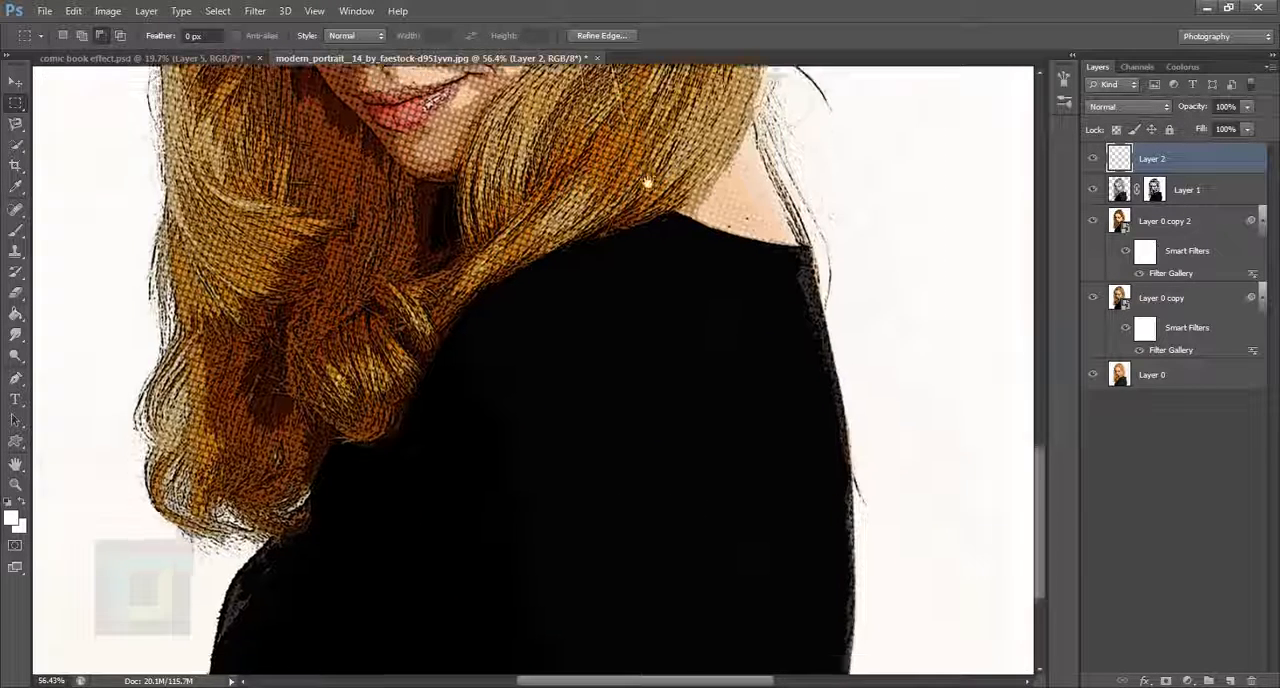
{"action": "scroll", "coordinate": [570, 345], "scroll_direction": "down", "scroll_amount": 5}
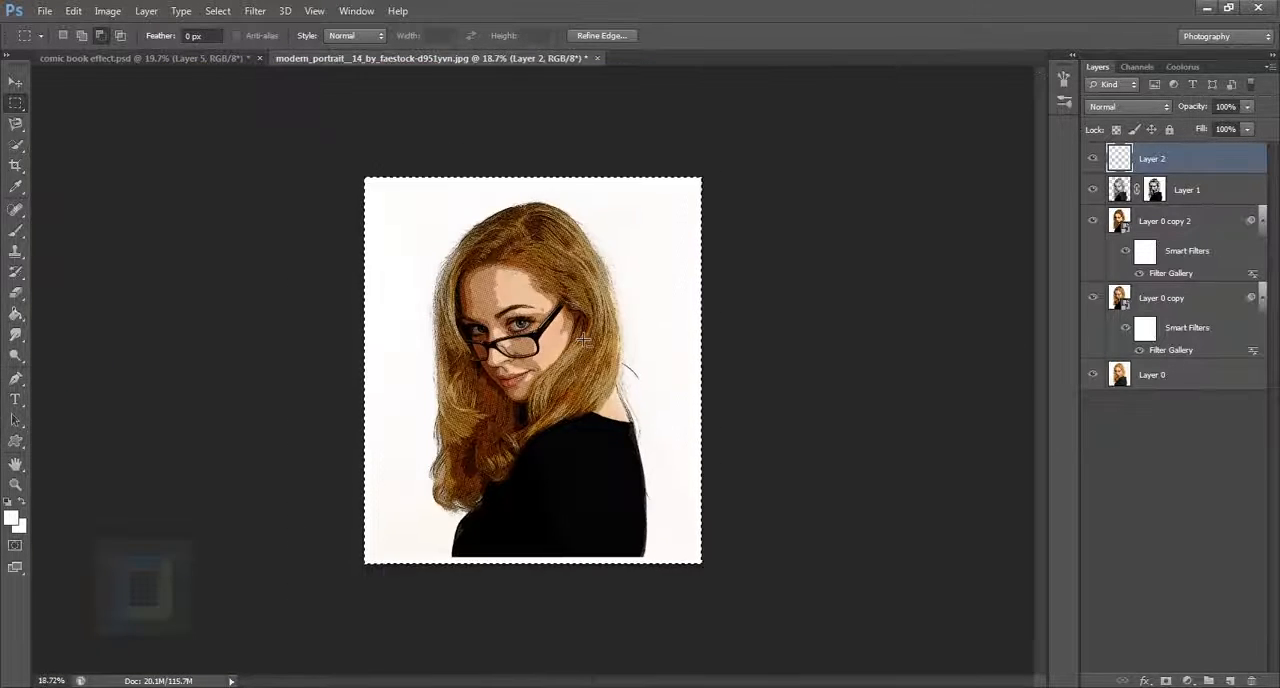
{"action": "scroll", "coordinate": [583, 340], "scroll_direction": "up", "scroll_amount": 1}
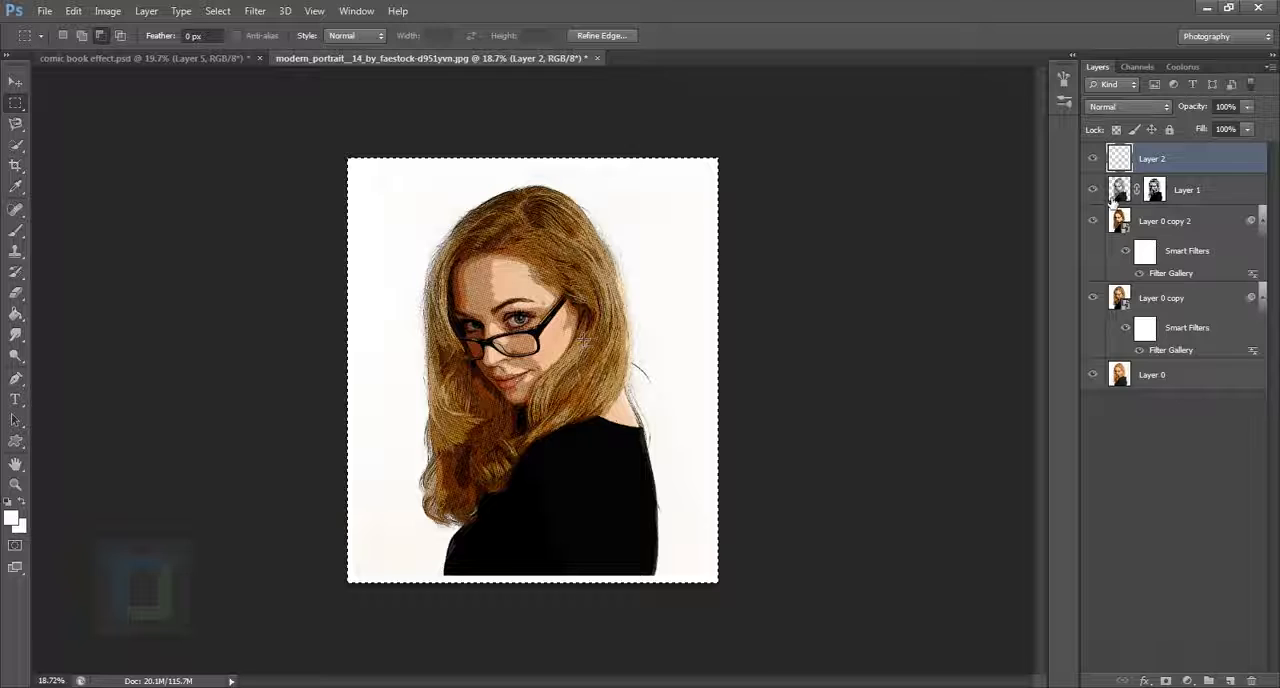
{"action": "double_click", "coordinate": [1261, 165]}
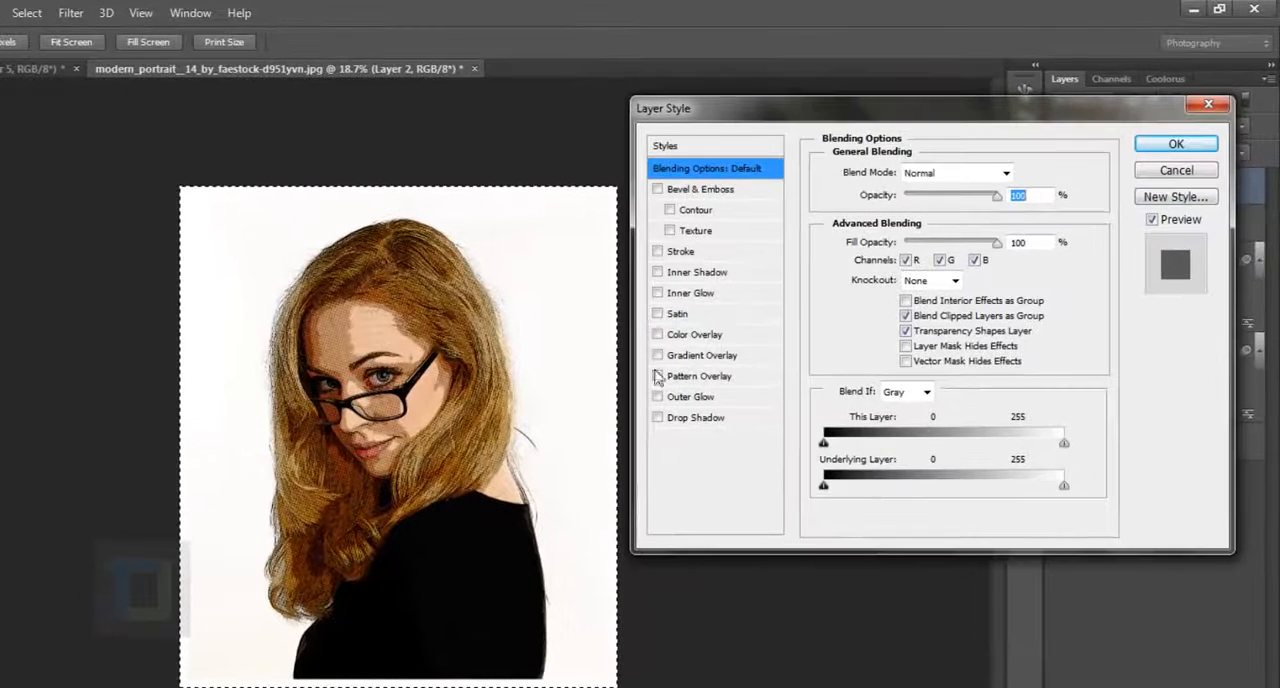
{"action": "left_click", "coordinate": [658, 252]}
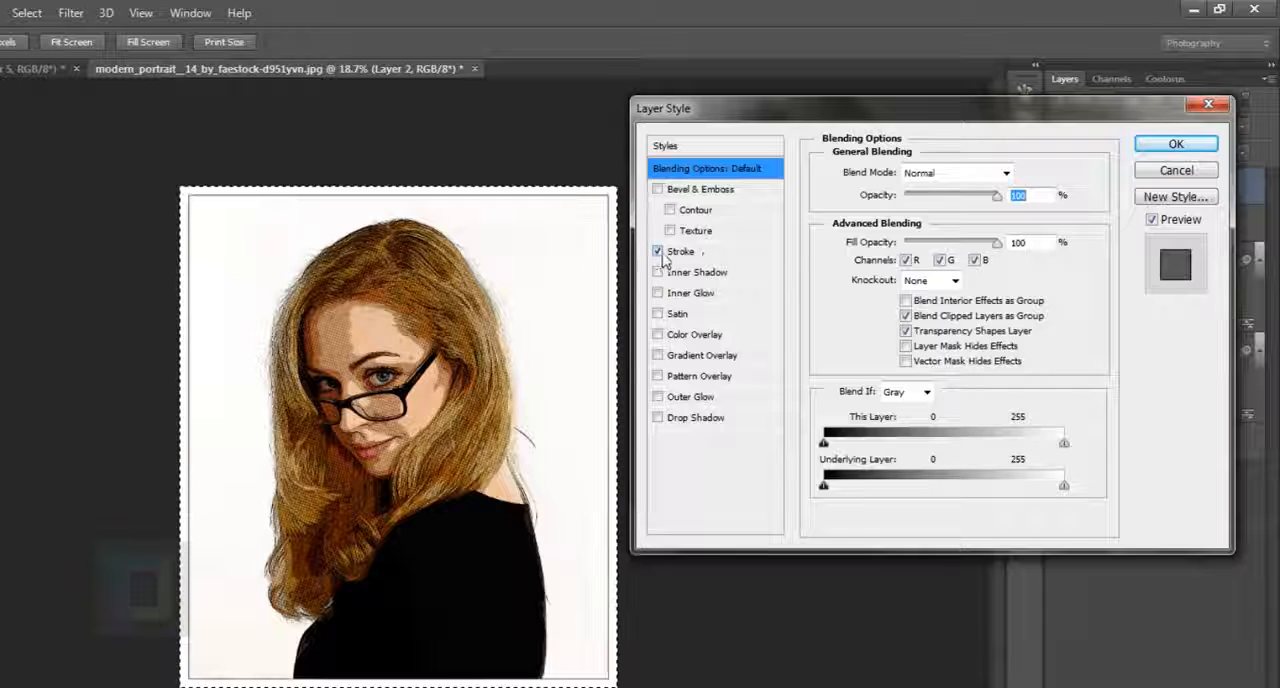
{"action": "left_click", "coordinate": [672, 254]}
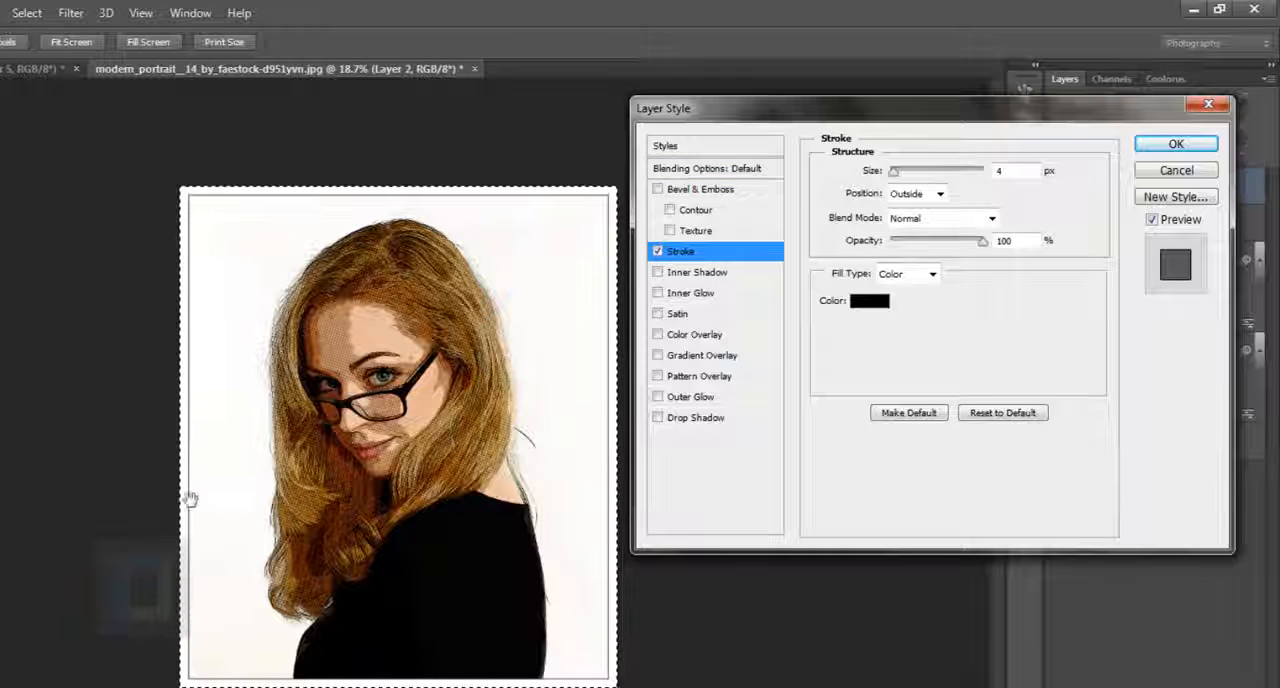
{"action": "scroll", "coordinate": [177, 376], "scroll_direction": "up", "scroll_amount": 1}
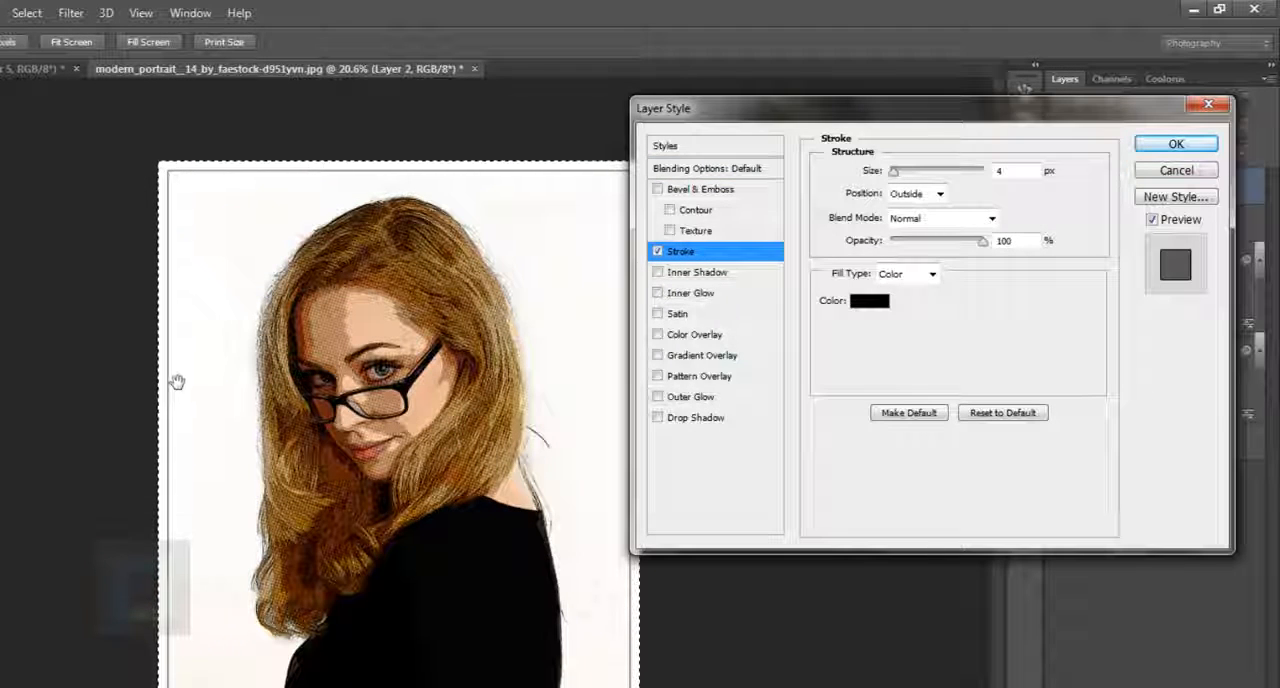
{"action": "left_click_drag", "start_coordinate": [1022, 176], "coordinate": [962, 174]}
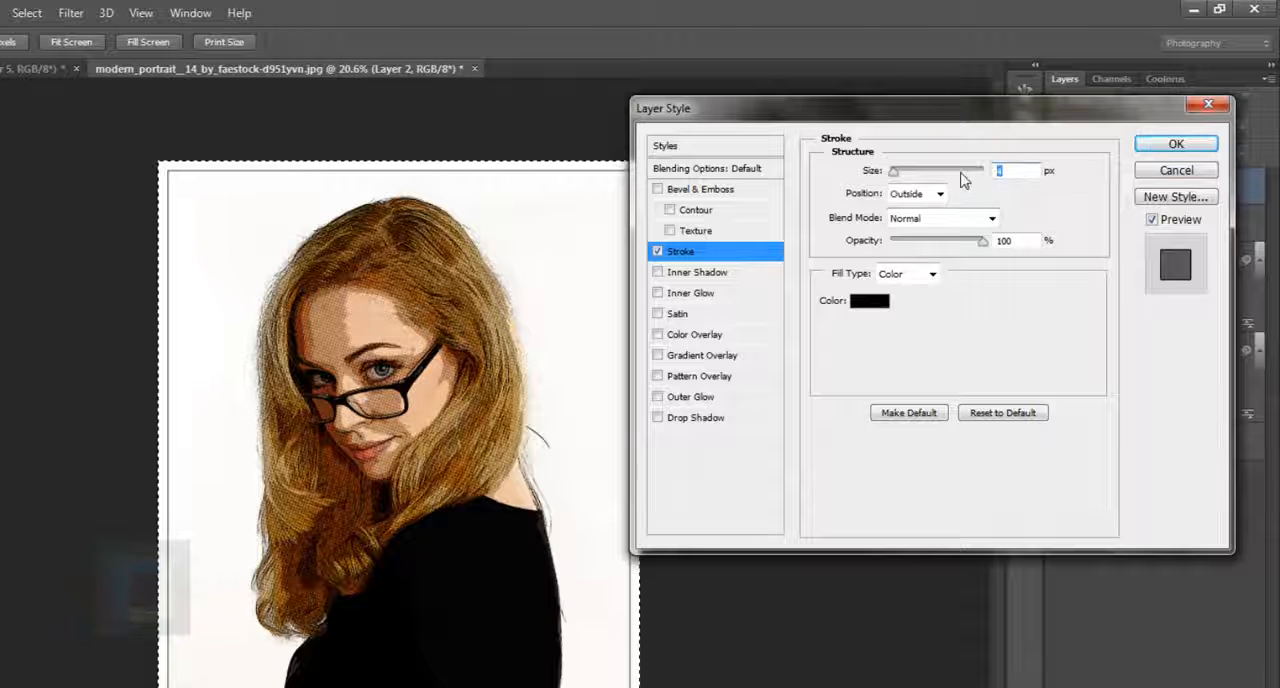
{"action": "type", "text": "5"}
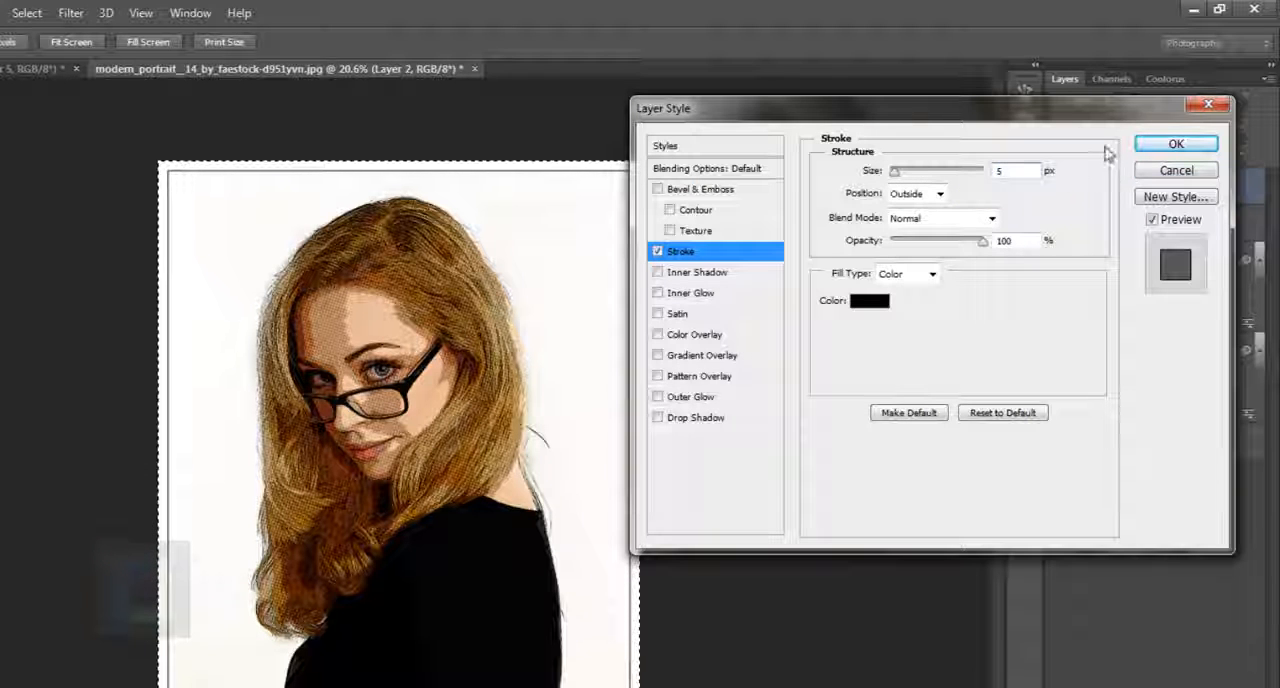
{"action": "left_click", "coordinate": [1175, 144]}
{"action": "key", "text": "ctrl+d"}
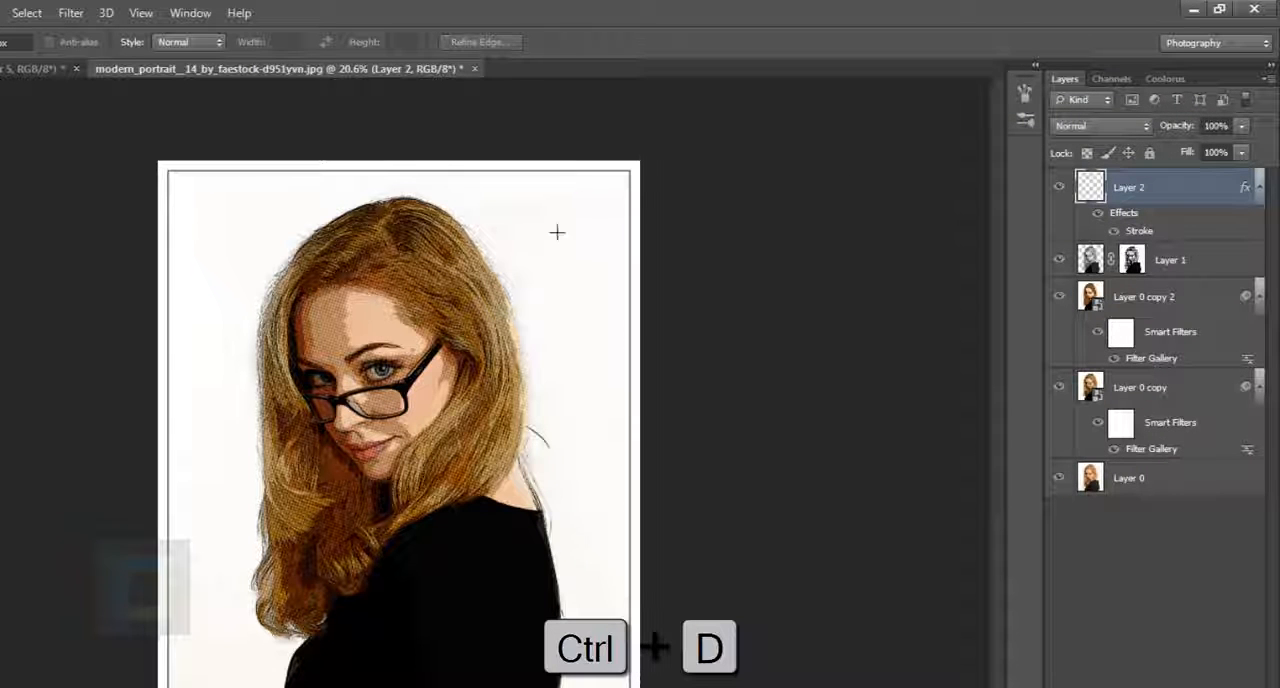
Step: Activate the Custom Shape Tool and reset its shape library to the default shapes
{"action": "scroll", "coordinate": [120, 529], "scroll_direction": "up", "scroll_amount": 5}
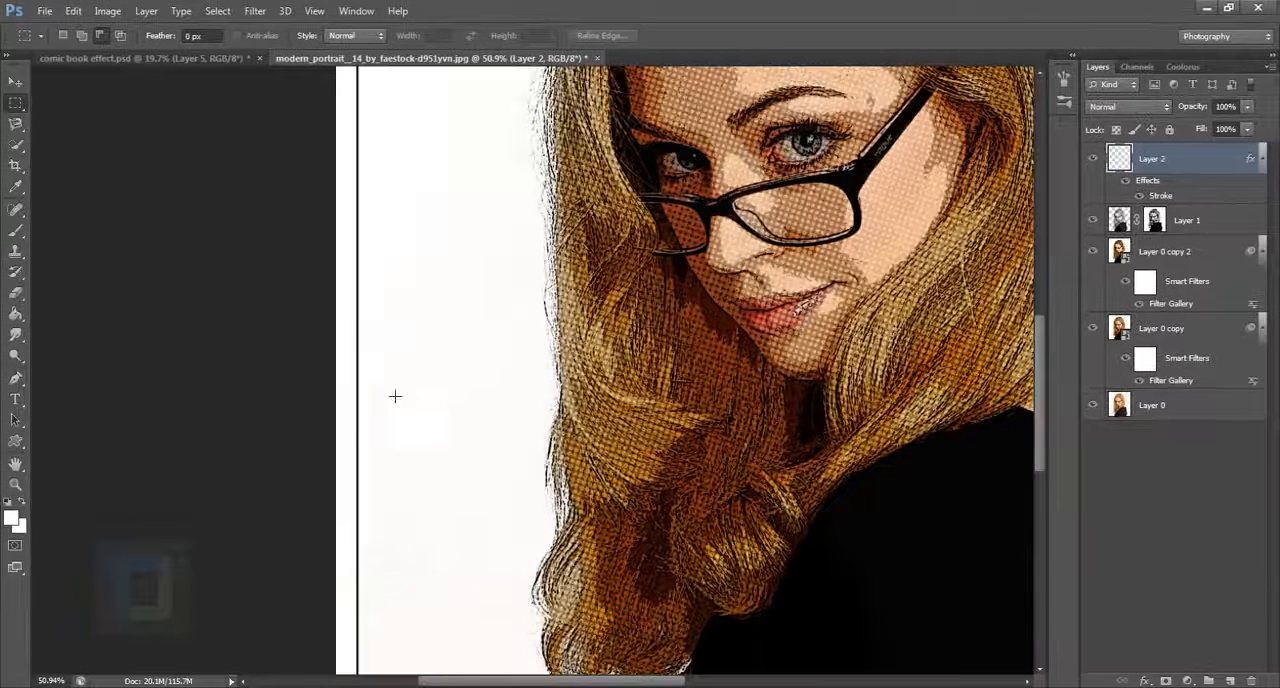
{"action": "scroll", "coordinate": [377, 428], "scroll_direction": "down", "scroll_amount": 4}
{"action": "scroll", "coordinate": [434, 408], "scroll_direction": "up", "scroll_amount": 1}
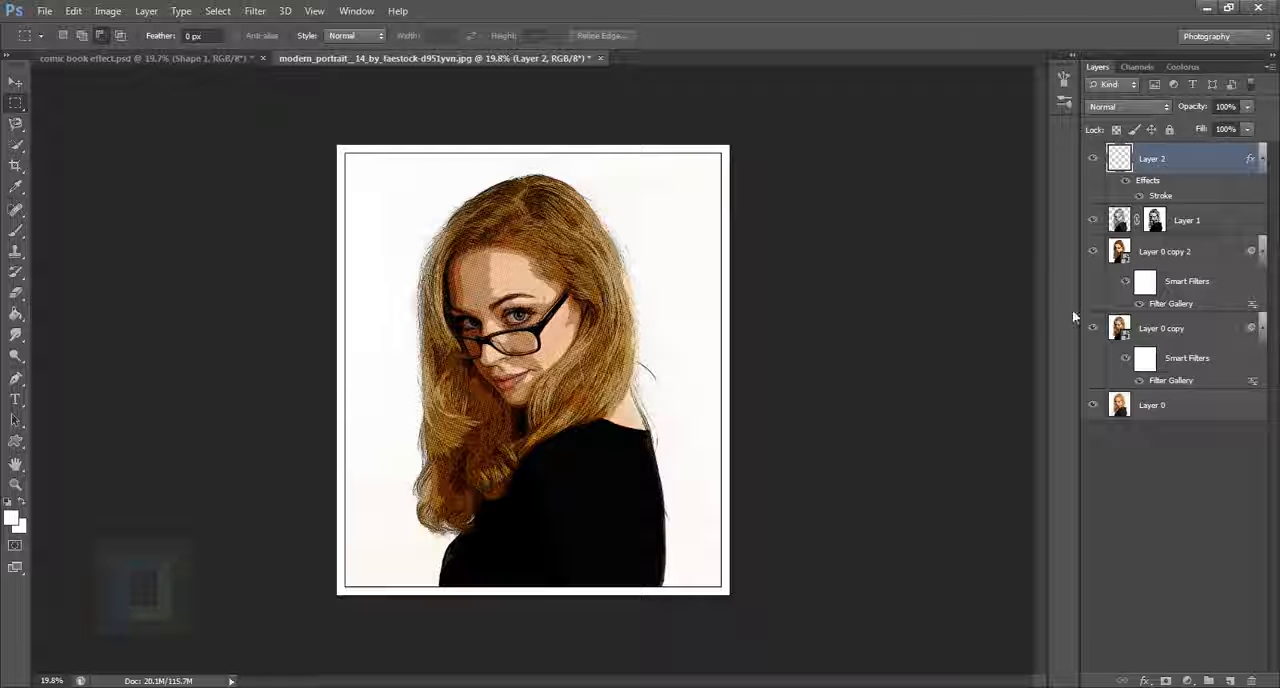
{"action": "left_click", "coordinate": [16, 441]}
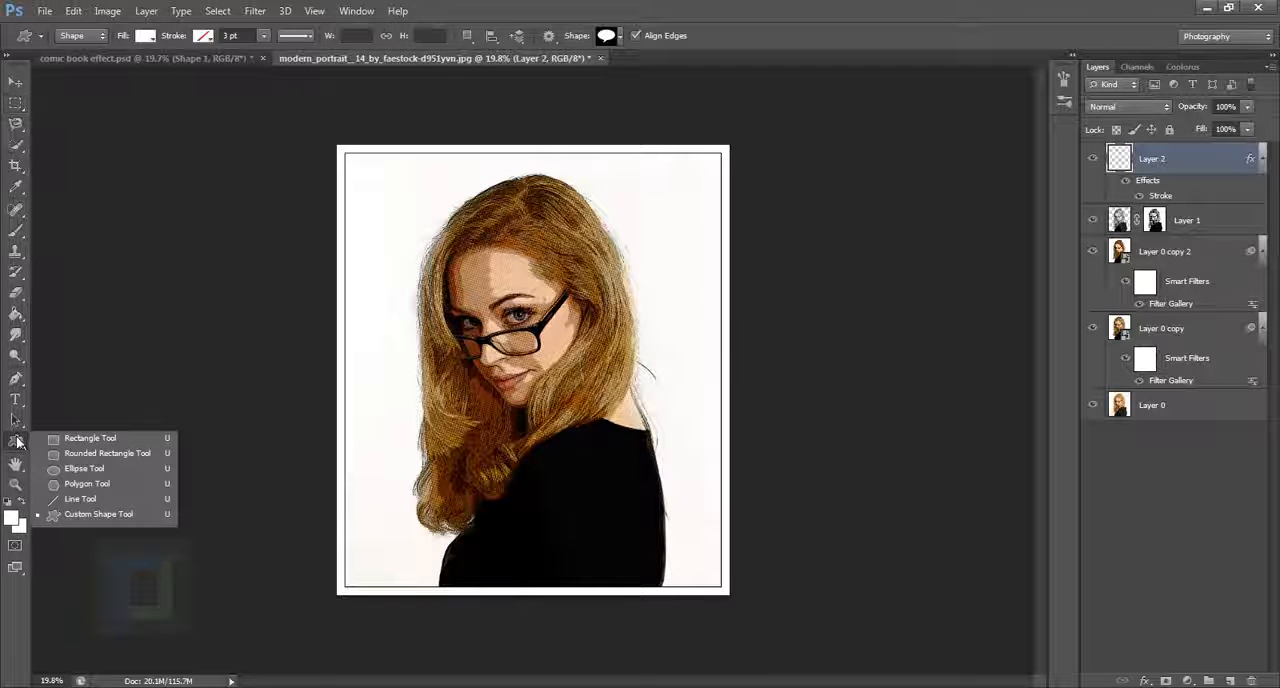
{"action": "left_click", "coordinate": [70, 514]}
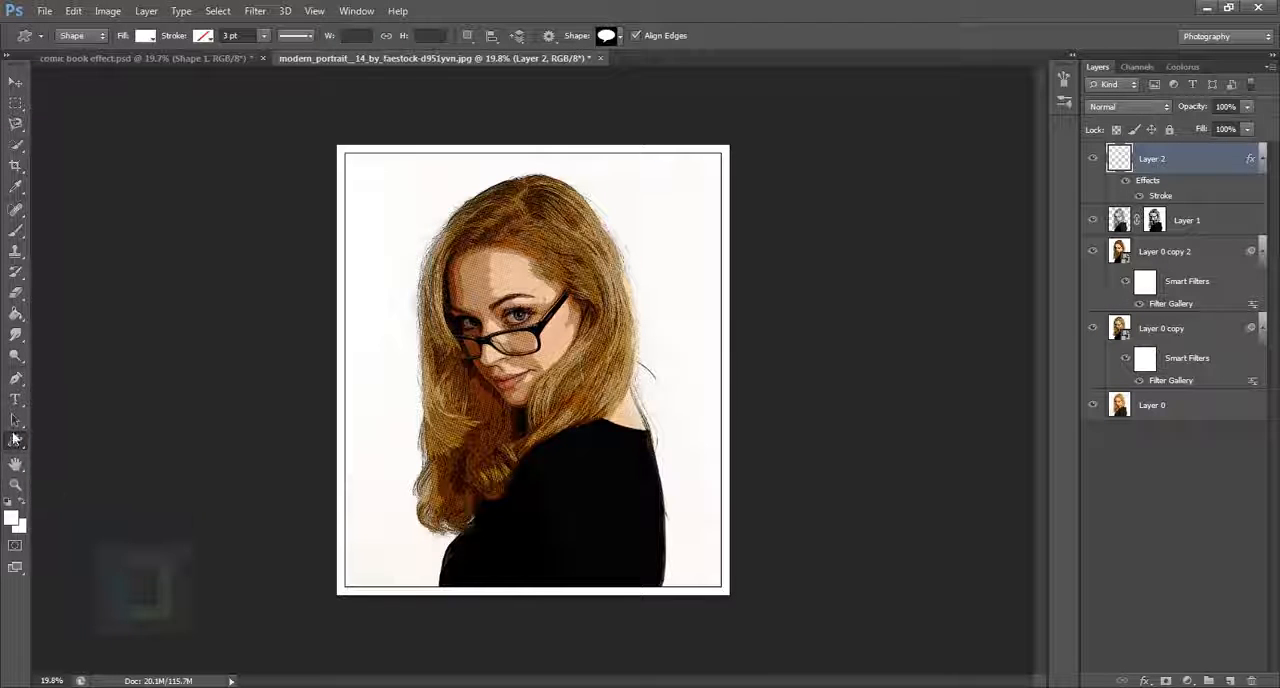
{"action": "left_click", "coordinate": [16, 442]}
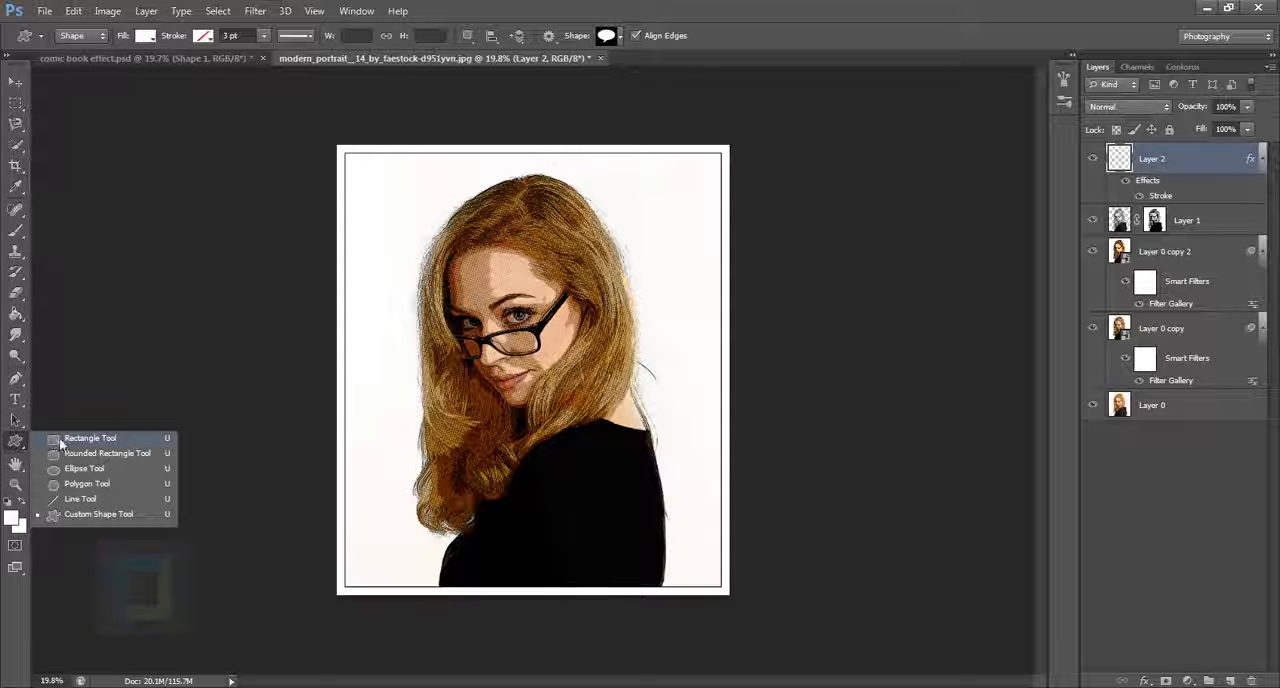
{"action": "left_click", "coordinate": [72, 520]}
{"action": "left_click", "coordinate": [619, 37]}
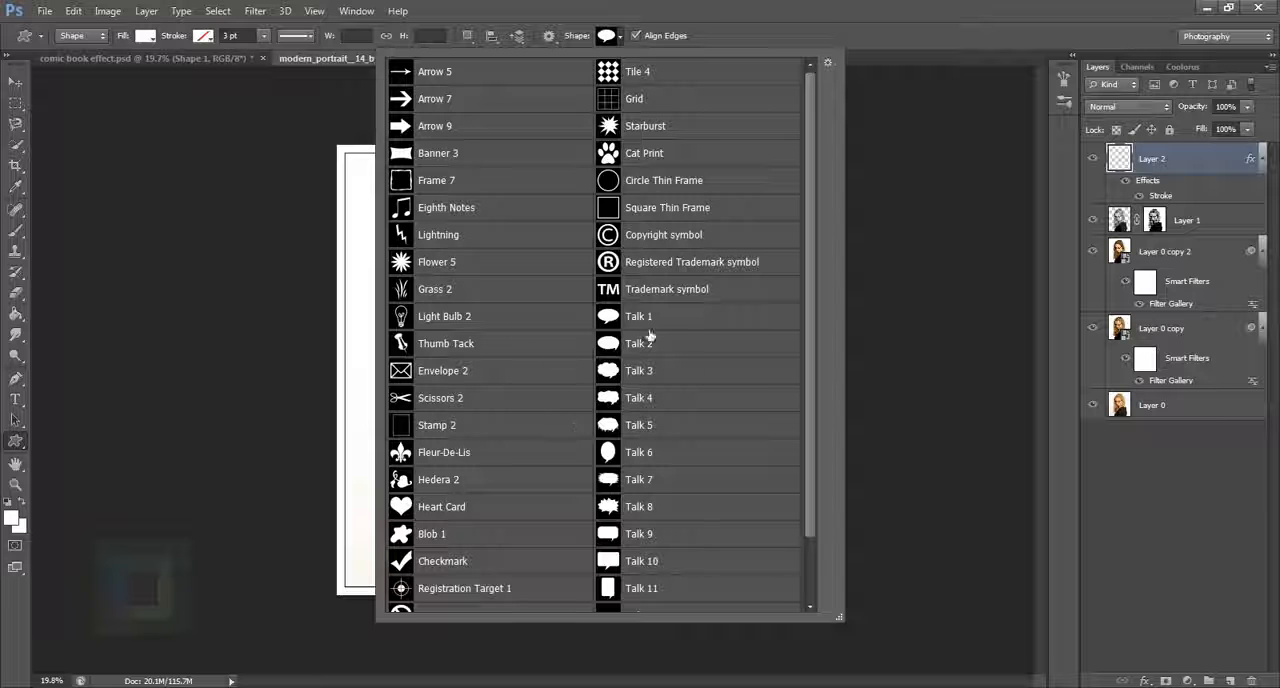
{"action": "left_click", "coordinate": [827, 63]}
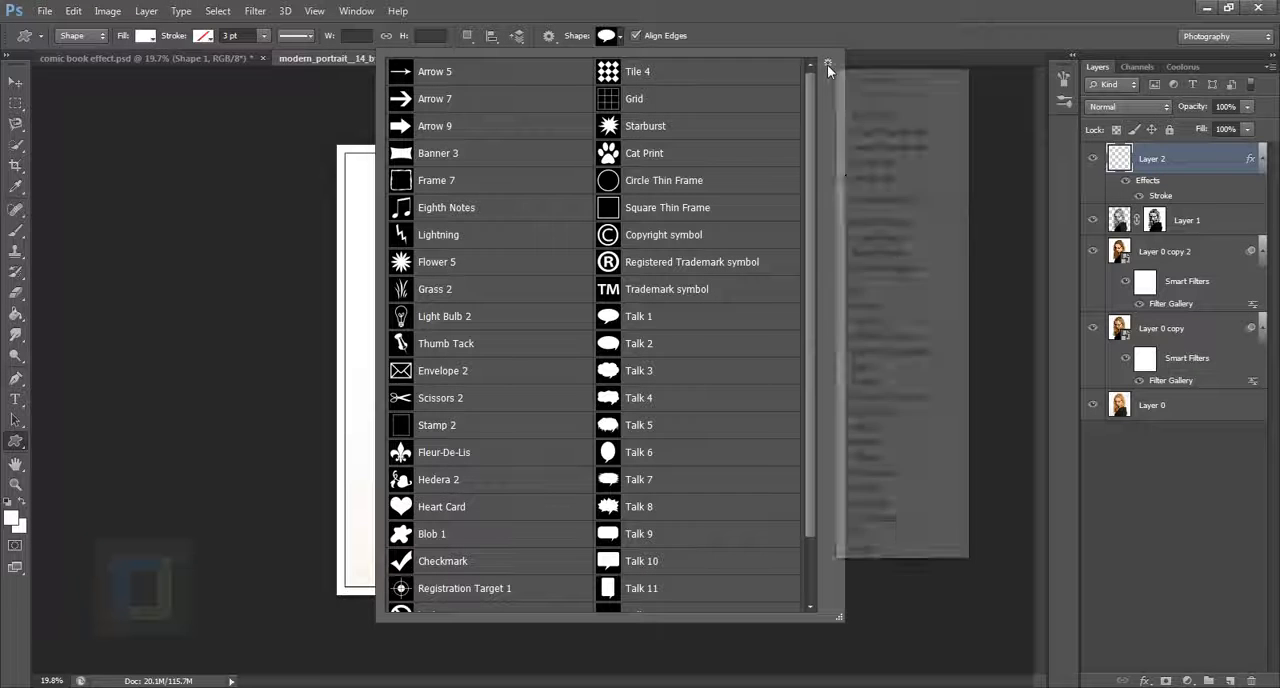
{"action": "left_click", "coordinate": [878, 222]}
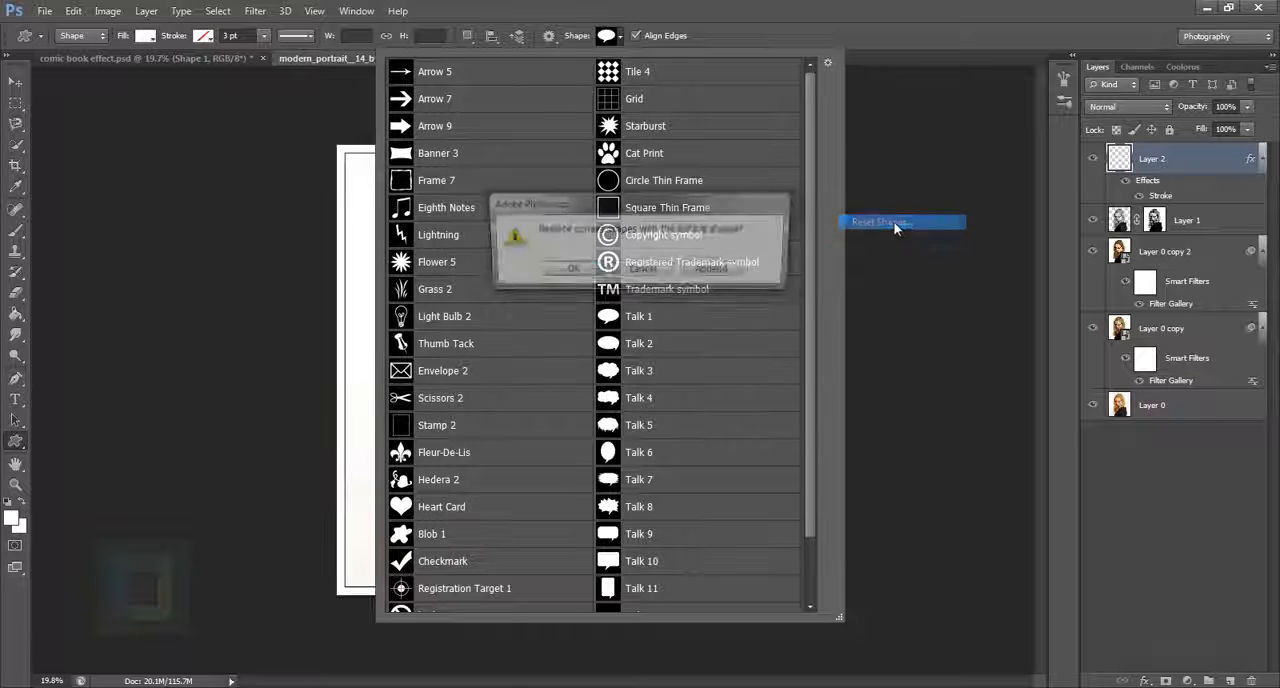
{"action": "left_click", "coordinate": [567, 274]}
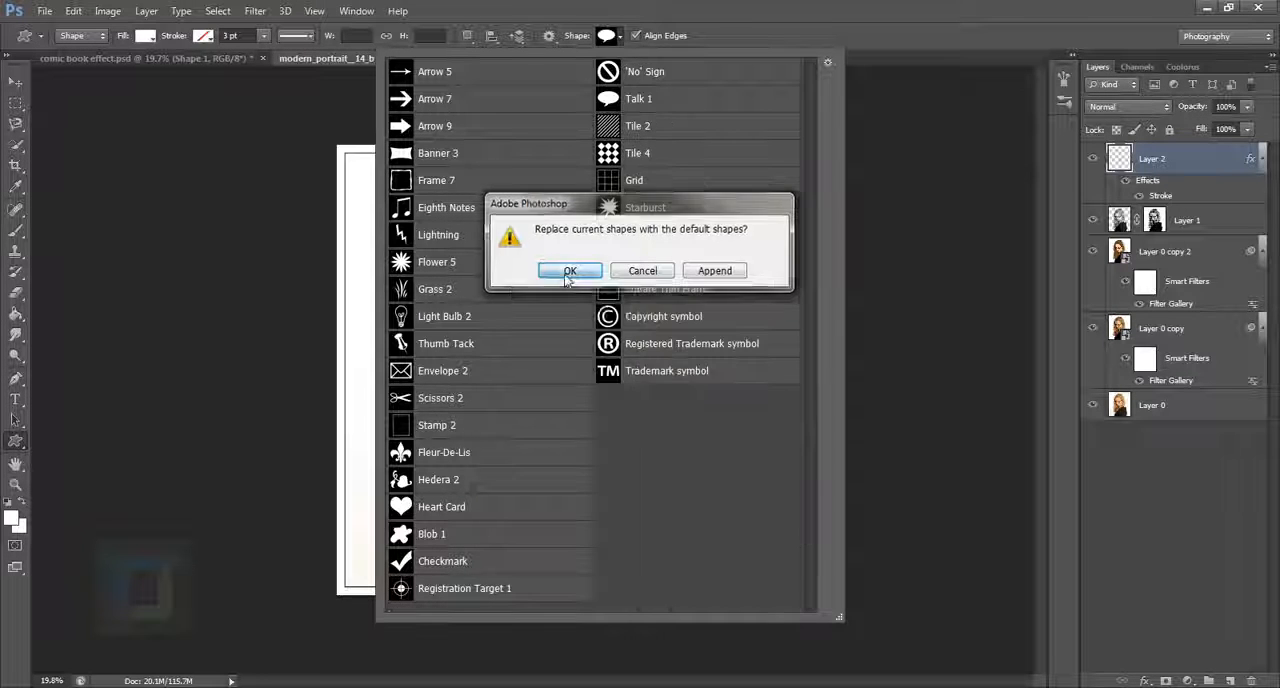
Step: Append the Talk Bubbles set to the custom shapes and choose the Talk 1 shape
{"action": "left_click", "coordinate": [828, 63]}
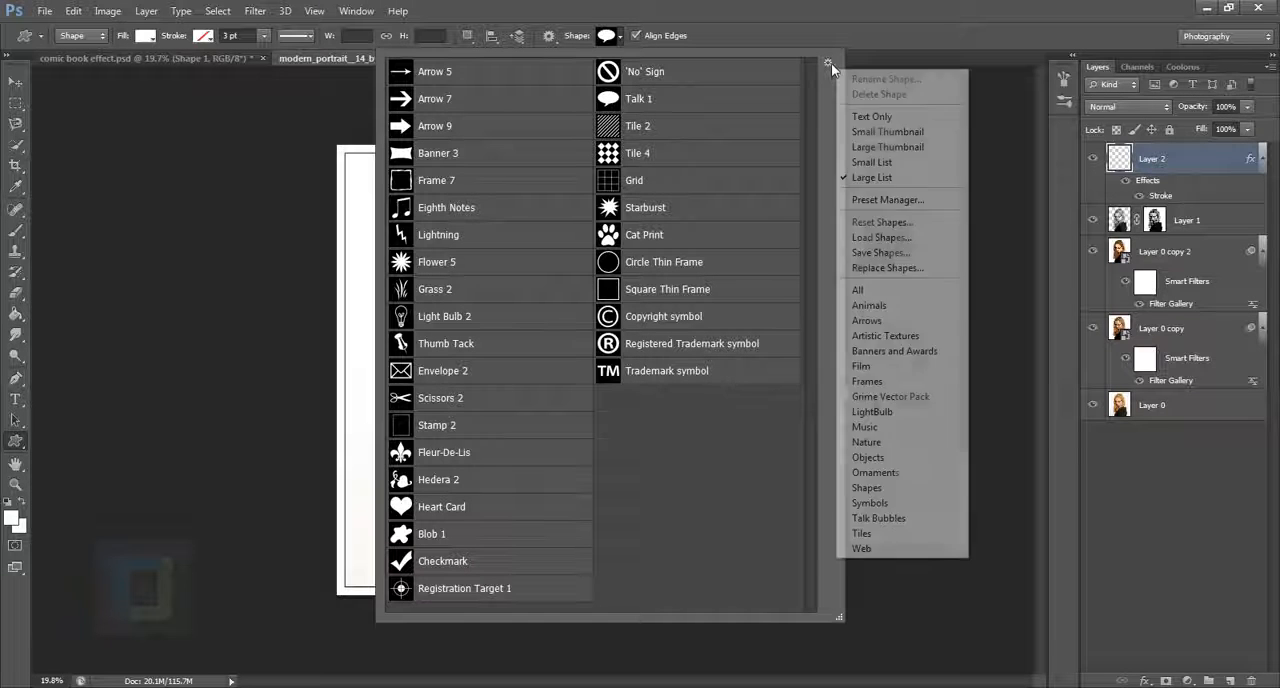
{"action": "left_click", "coordinate": [888, 519]}
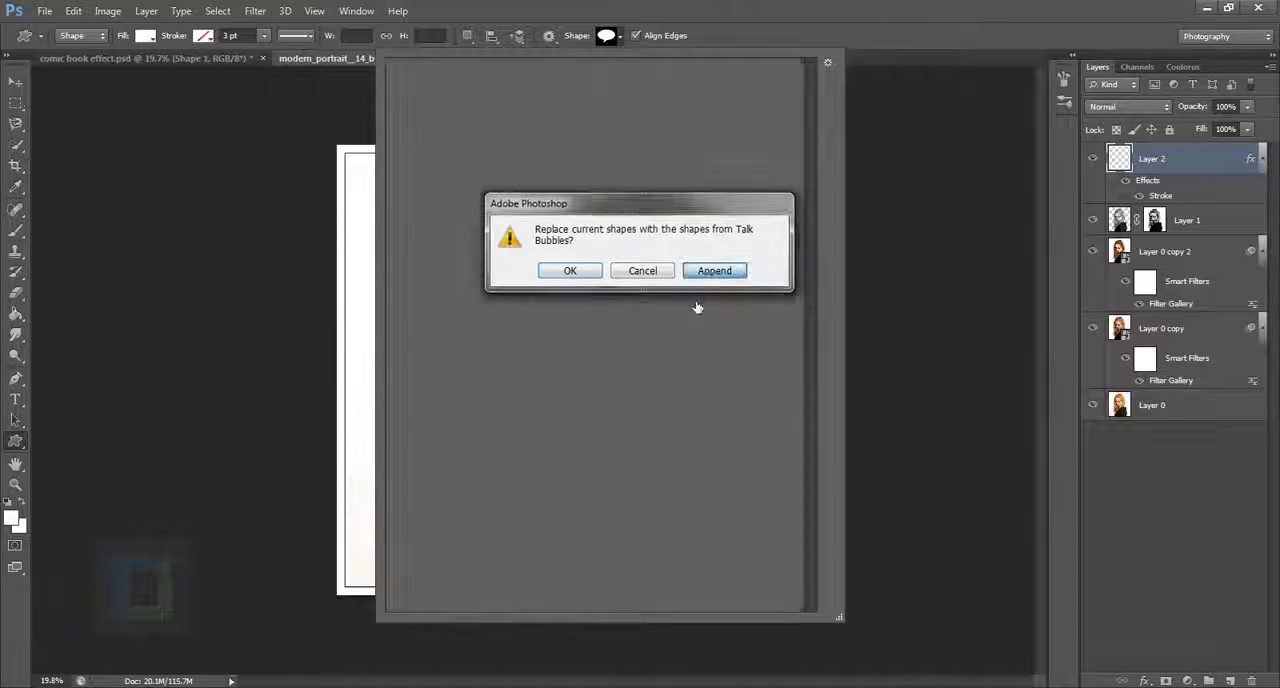
{"action": "left_click", "coordinate": [714, 270]}
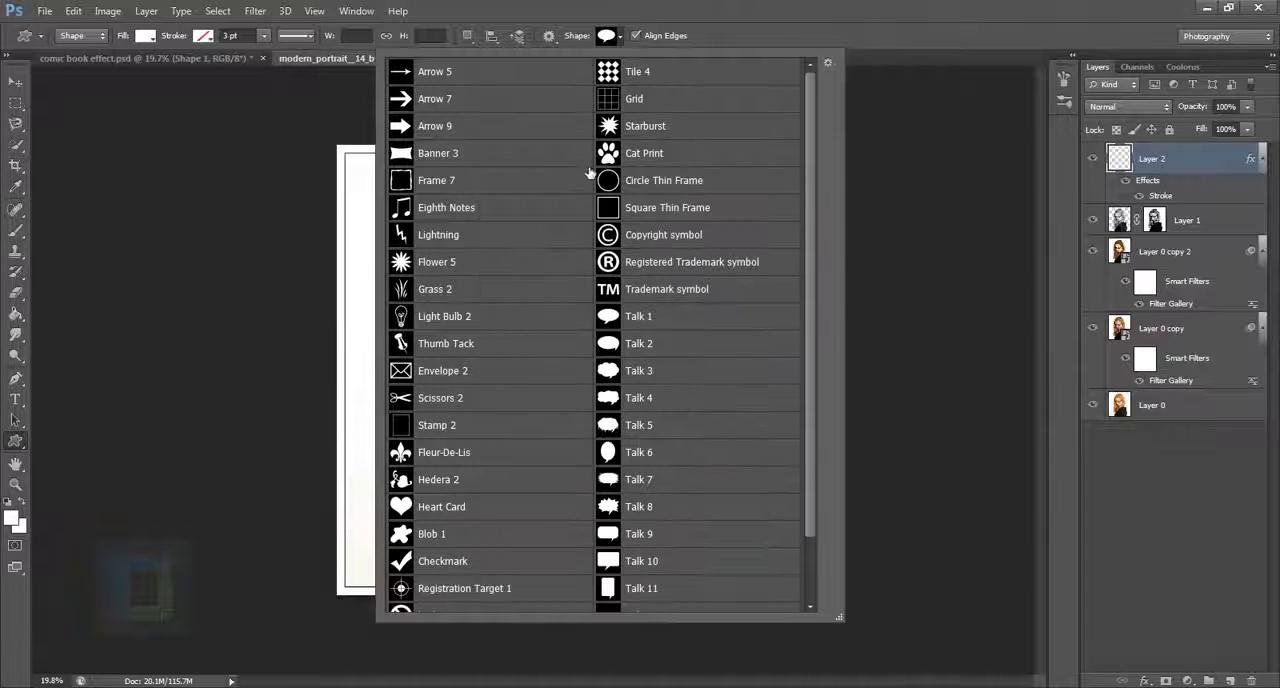
{"action": "left_click", "coordinate": [660, 345]}
{"action": "left_click", "coordinate": [670, 316]}
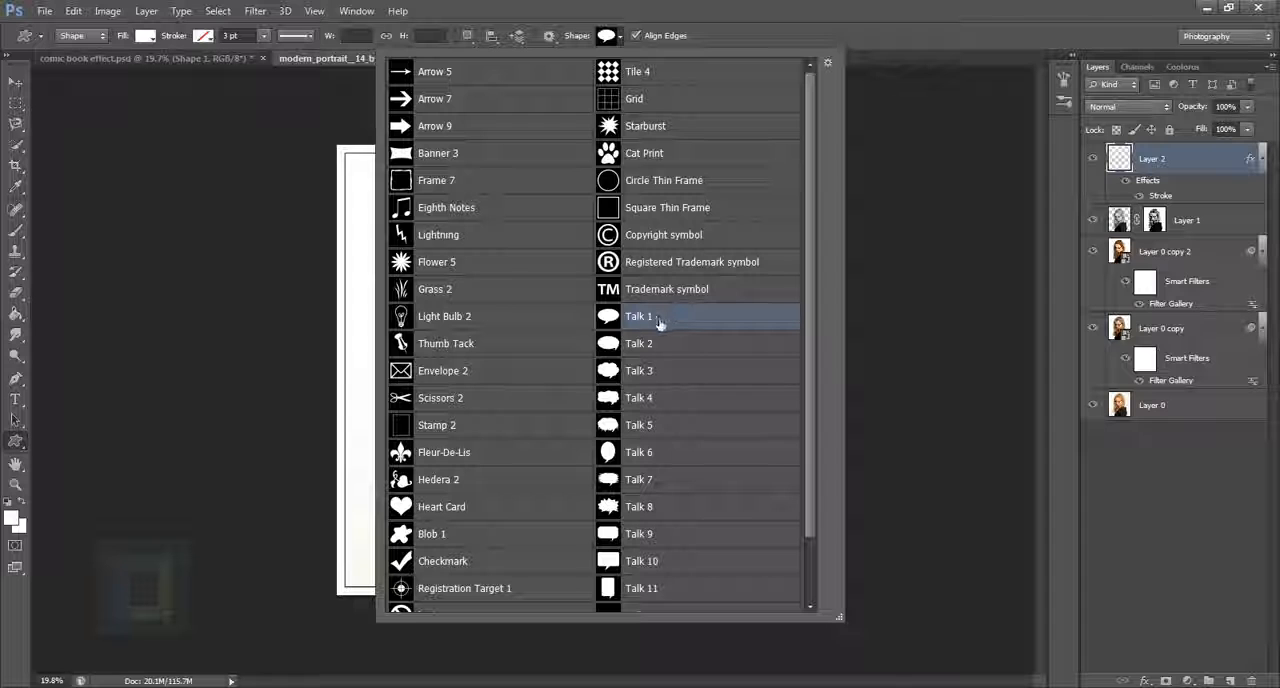
{"action": "left_click", "coordinate": [1103, 197]}
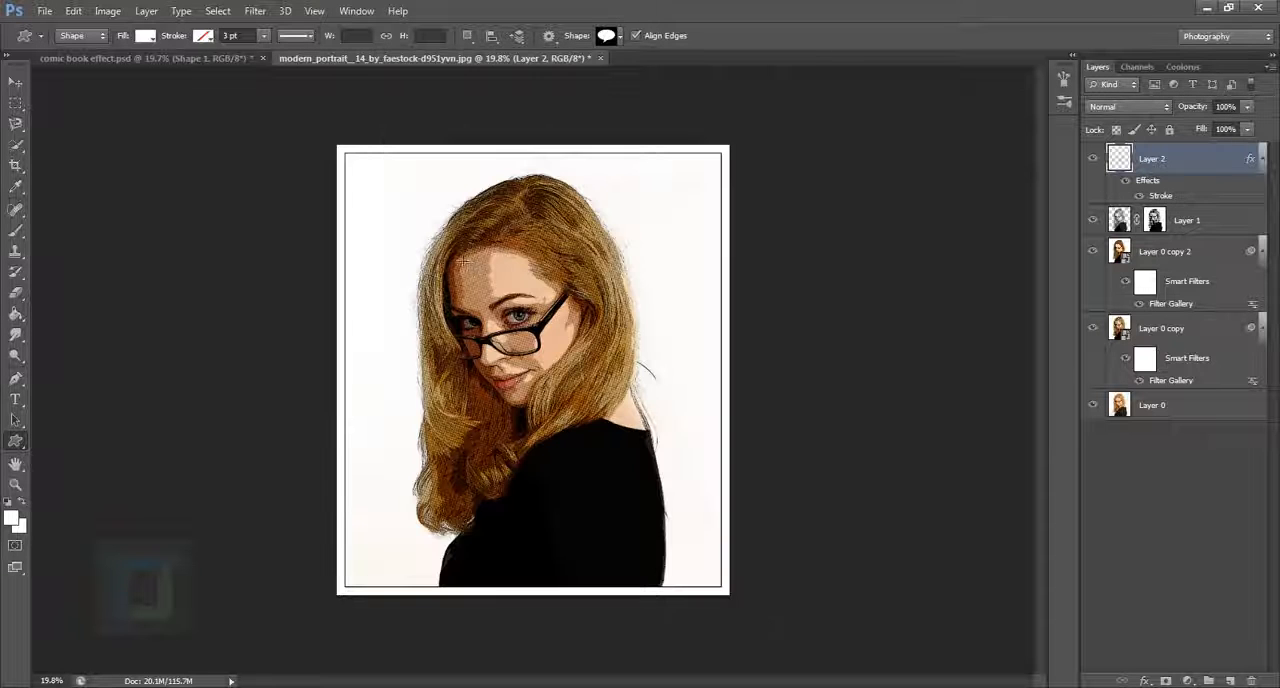
Step: Draw a white Talk 1 speech bubble about 873 by 616 px and move it beside the woman's head, overlapping the hair on the right
{"action": "left_click_drag", "start_coordinate": [464, 262], "coordinate": [660, 334]}
{"action": "key", "text": "shift"}
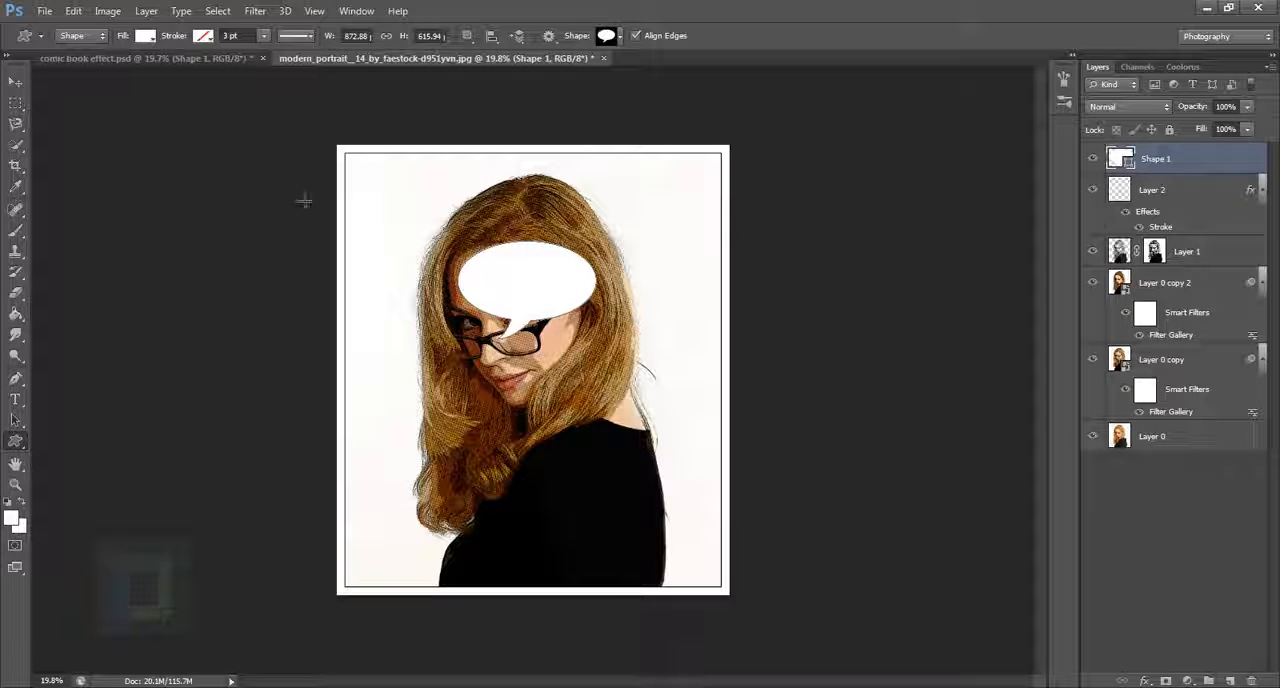
{"action": "left_click", "coordinate": [14, 85]}
{"action": "left_click_drag", "start_coordinate": [556, 306], "coordinate": [562, 277]}
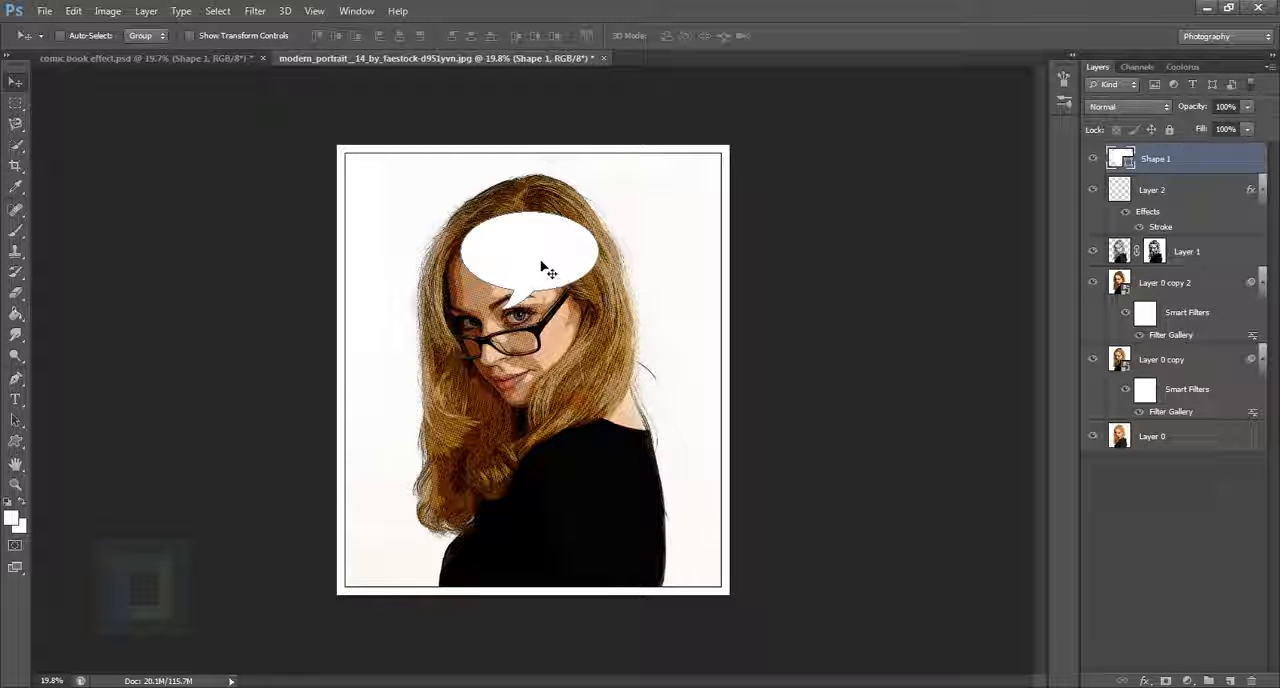
{"action": "left_click_drag", "start_coordinate": [541, 268], "coordinate": [645, 274]}
Step: Add a black outside Stroke layer effect of 4 px to the speech bubble on Shape 1
{"action": "left_click", "coordinate": [1192, 192]}
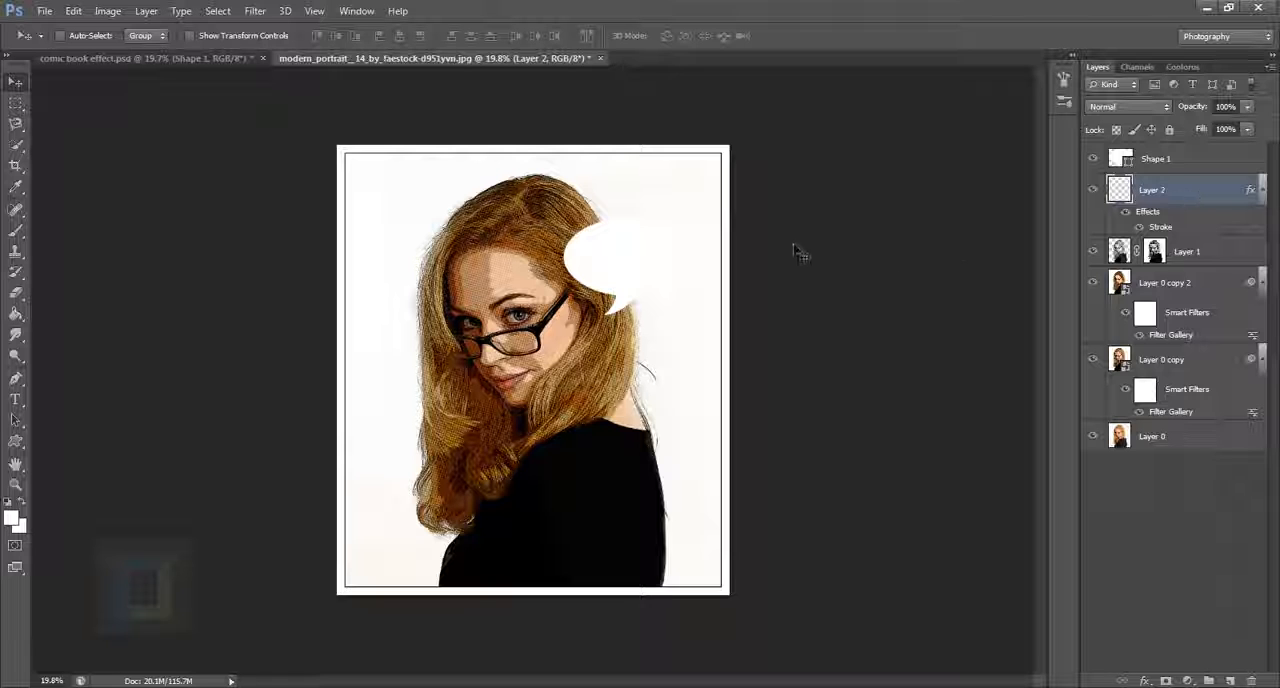
{"action": "left_click", "coordinate": [1209, 164]}
{"action": "double_click", "coordinate": [1256, 166]}
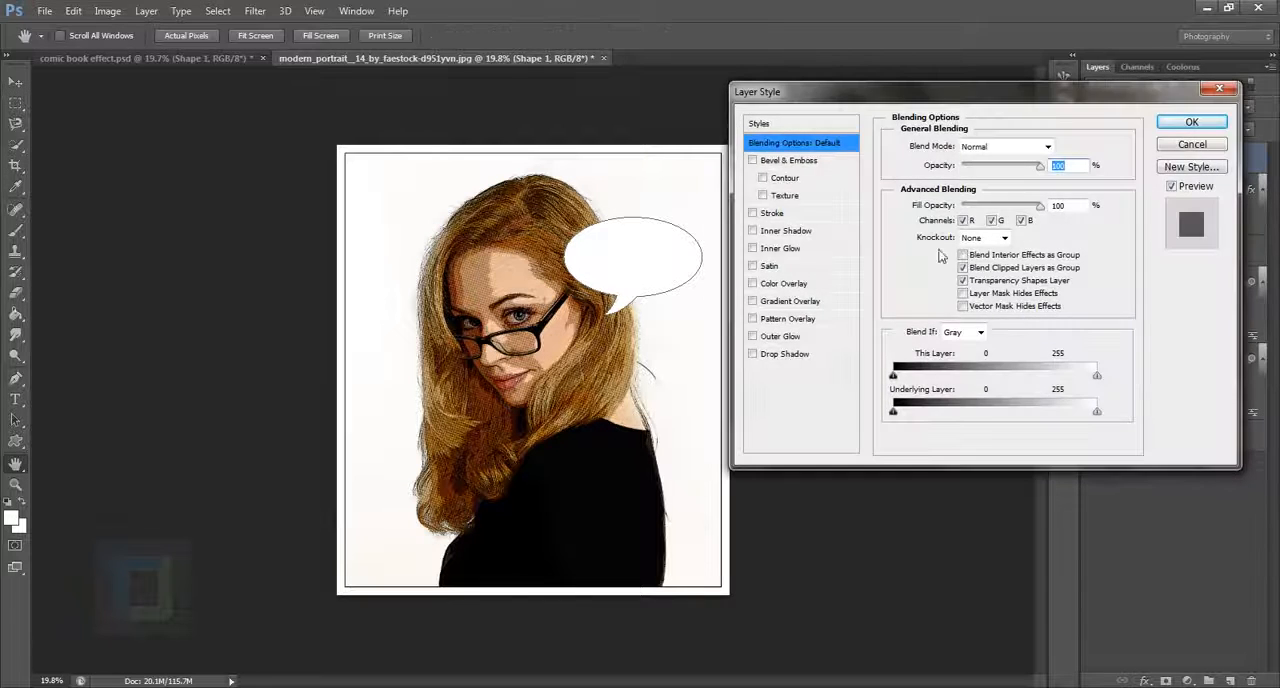
{"action": "left_click", "coordinate": [753, 213]}
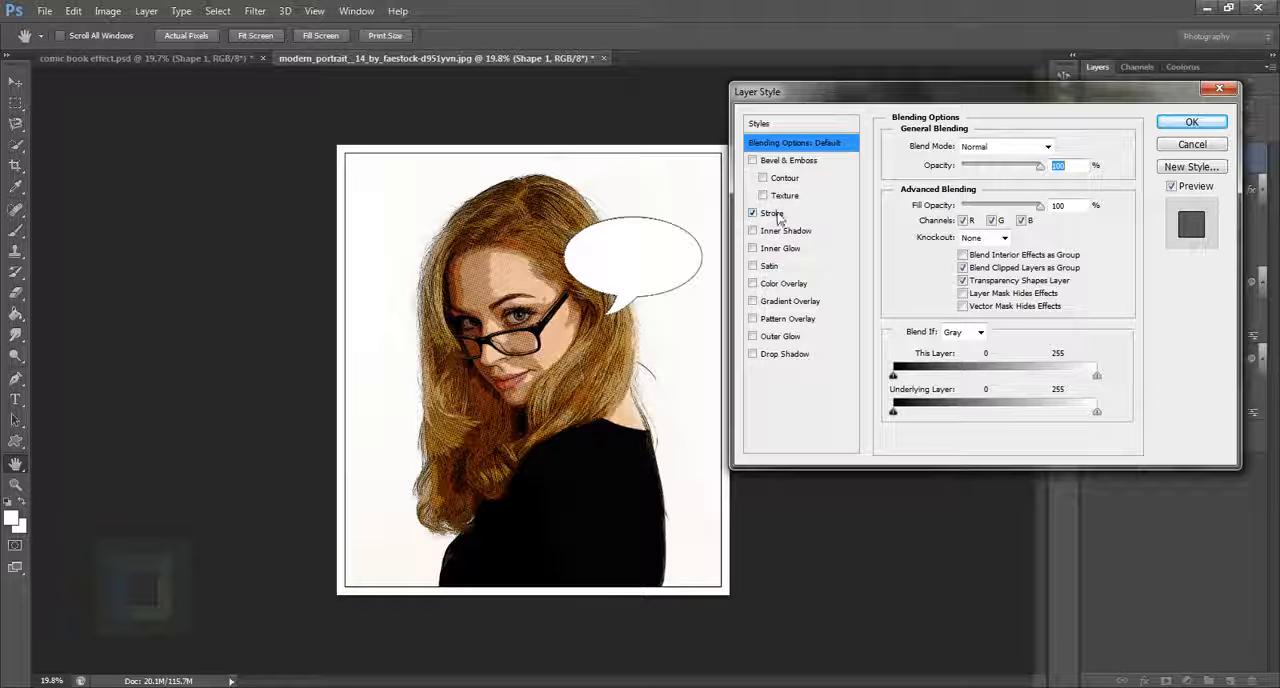
{"action": "left_click", "coordinate": [776, 214]}
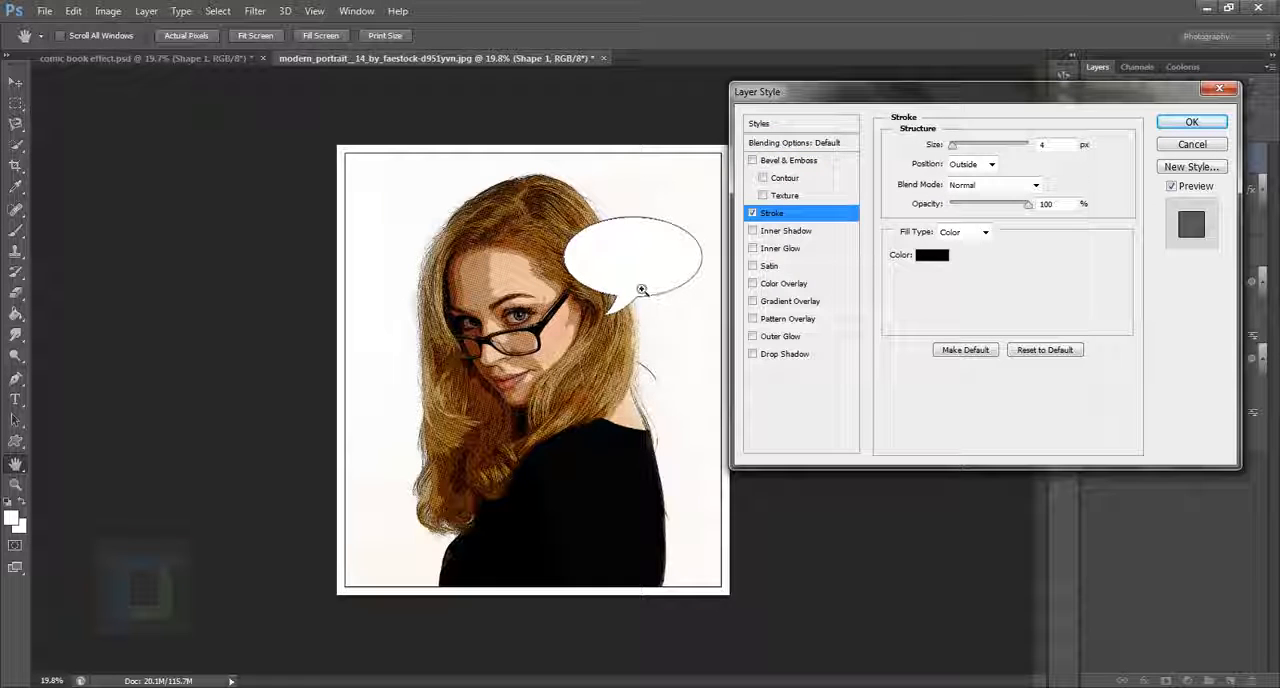
{"action": "key", "text": "Return"}
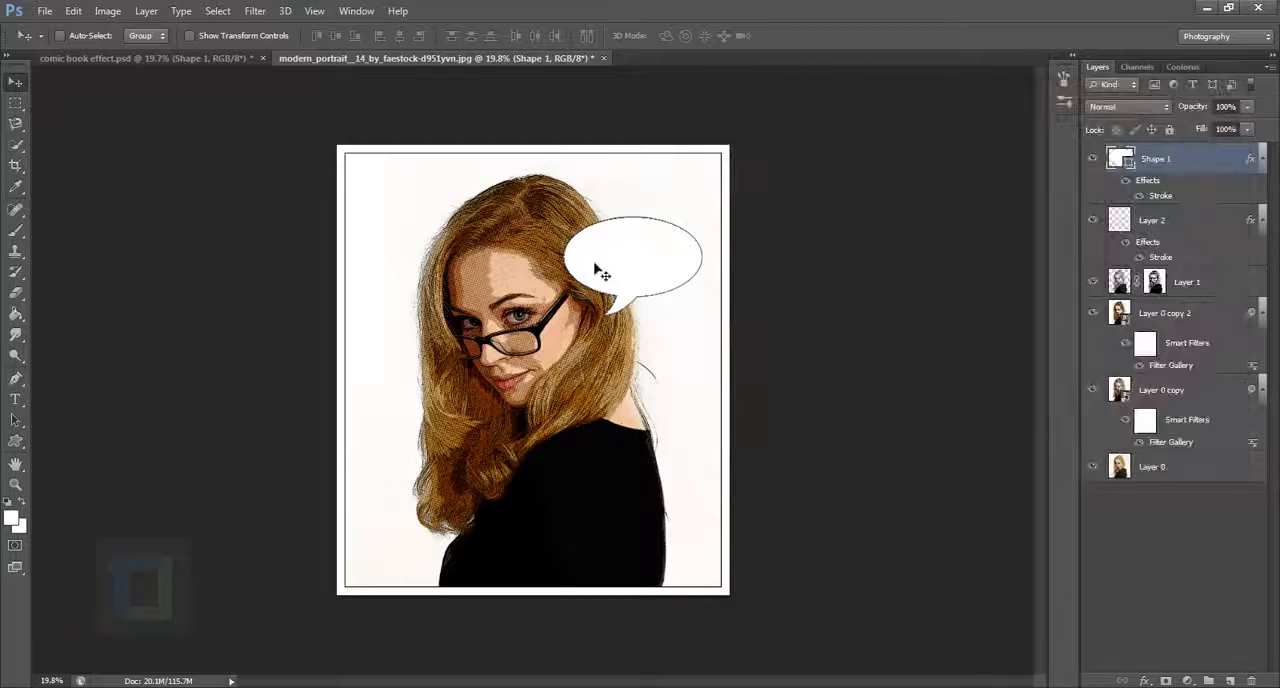
Step: Inspect the bubble's outline up close and compare the image with the Shape 1 layer hidden and shown
{"action": "scroll", "coordinate": [648, 265], "scroll_direction": "up", "scroll_amount": 5}
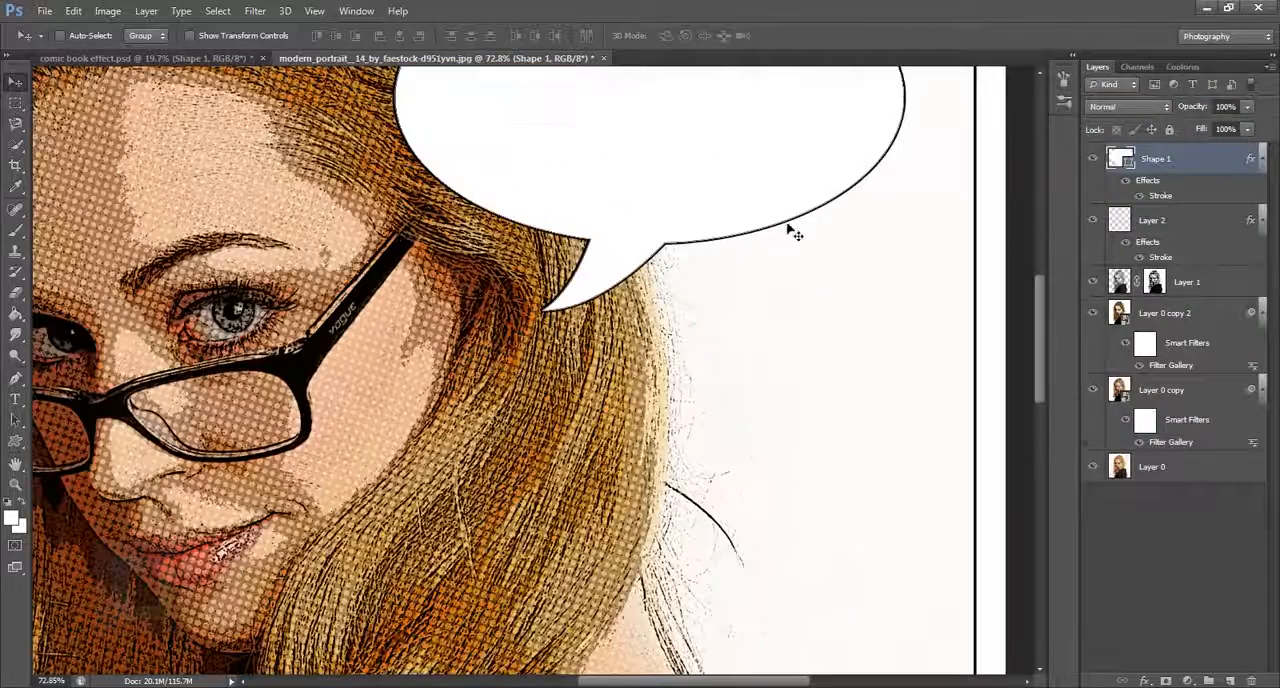
{"action": "left_click", "coordinate": [1221, 231]}
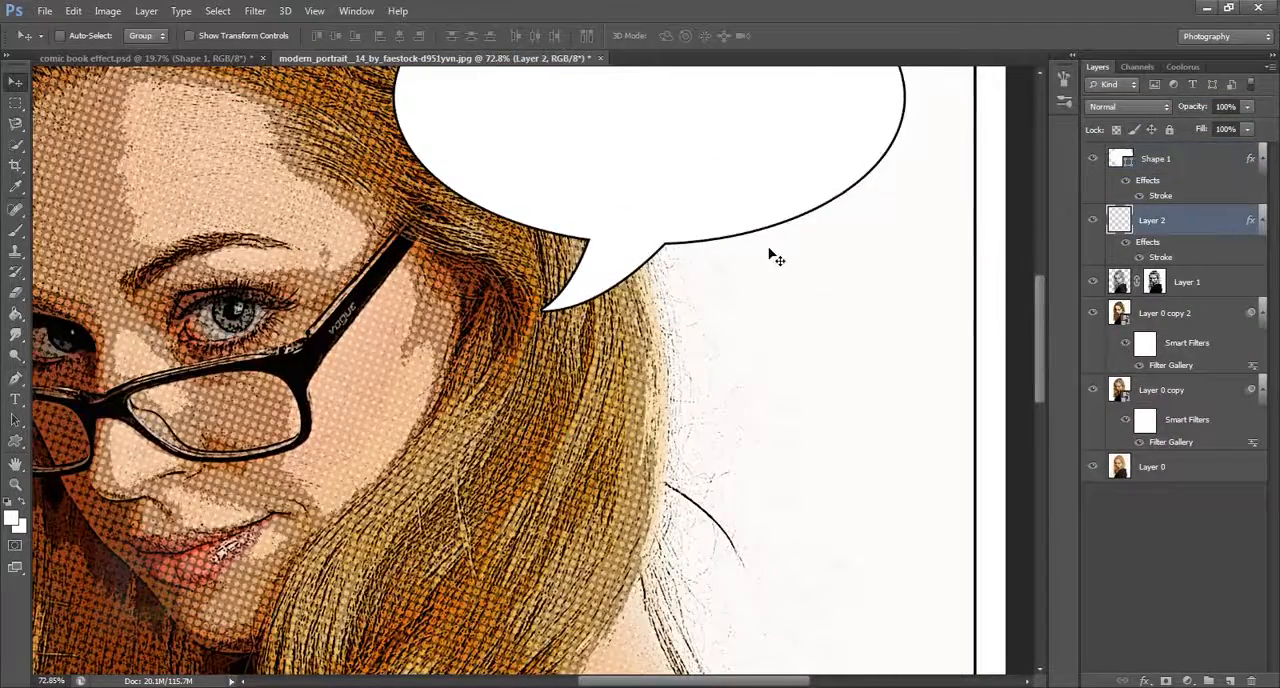
{"action": "scroll", "coordinate": [769, 256], "scroll_direction": "down", "scroll_amount": 5}
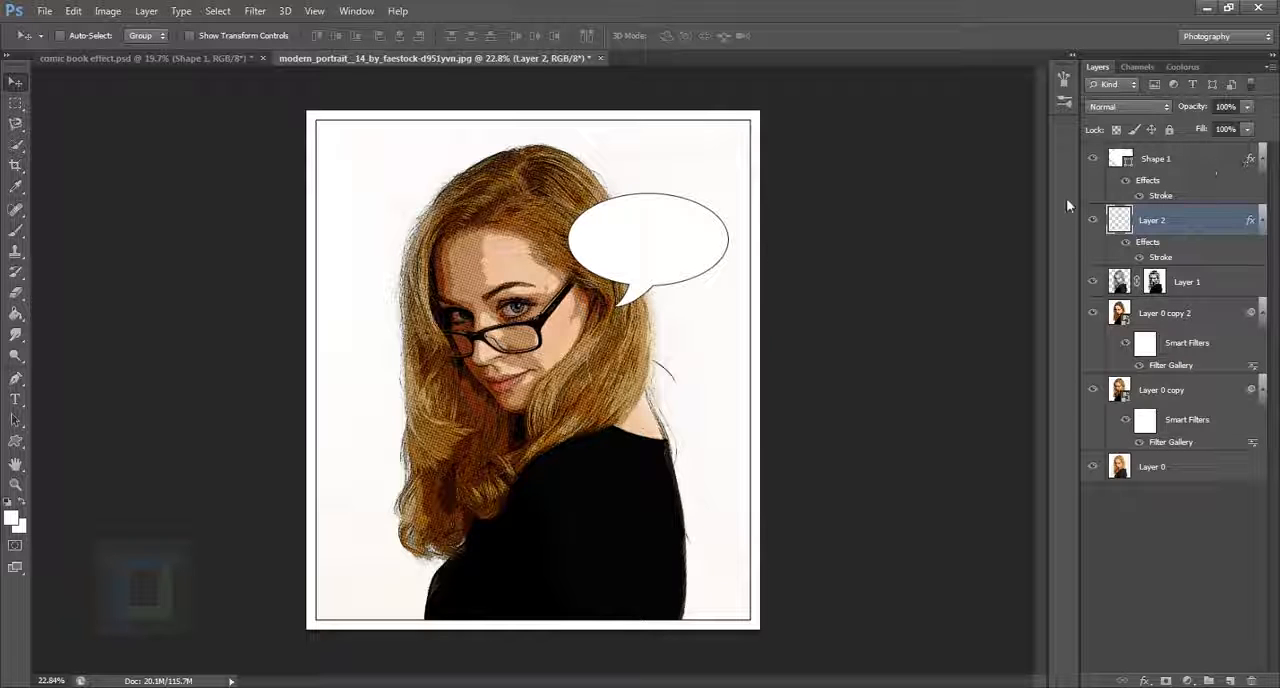
{"action": "left_click", "coordinate": [1096, 160]}
{"action": "left_click", "coordinate": [1096, 160]}
Step: Create a new layer above Shape 1 and enter the Comic Sans MS text "hy, sexy" inside the speech bubble
{"action": "left_click", "coordinate": [1210, 165]}
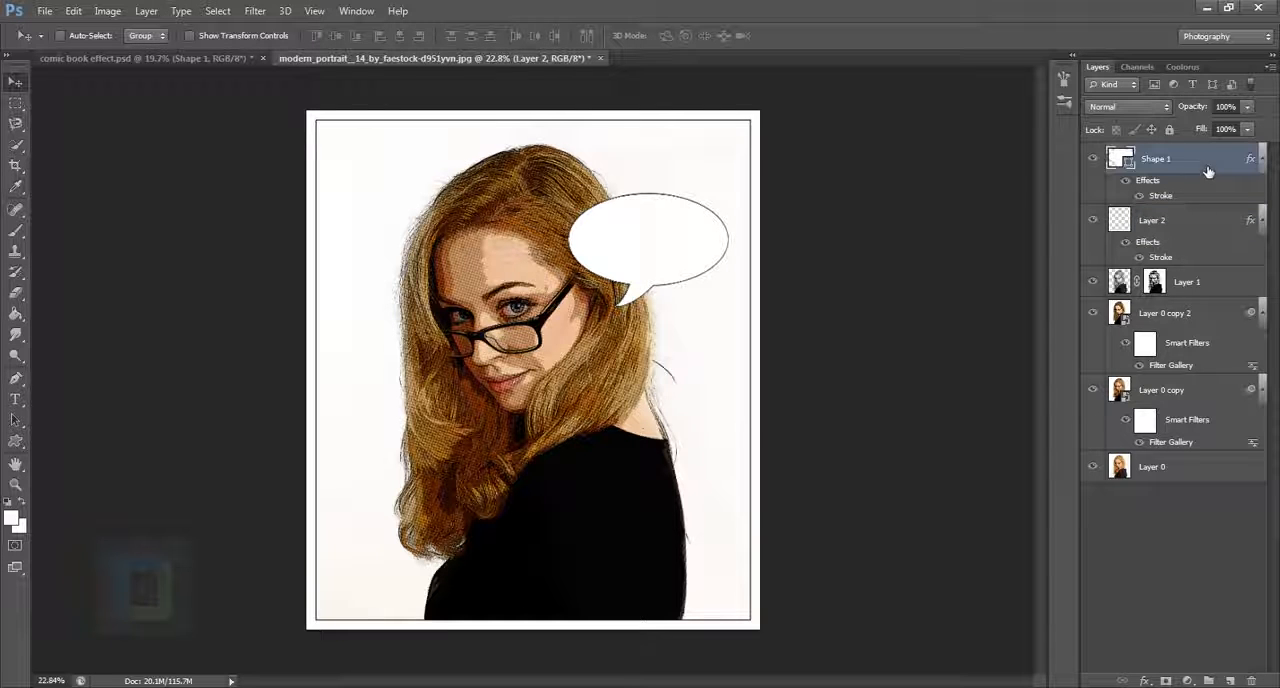
{"action": "left_click", "coordinate": [1230, 681]}
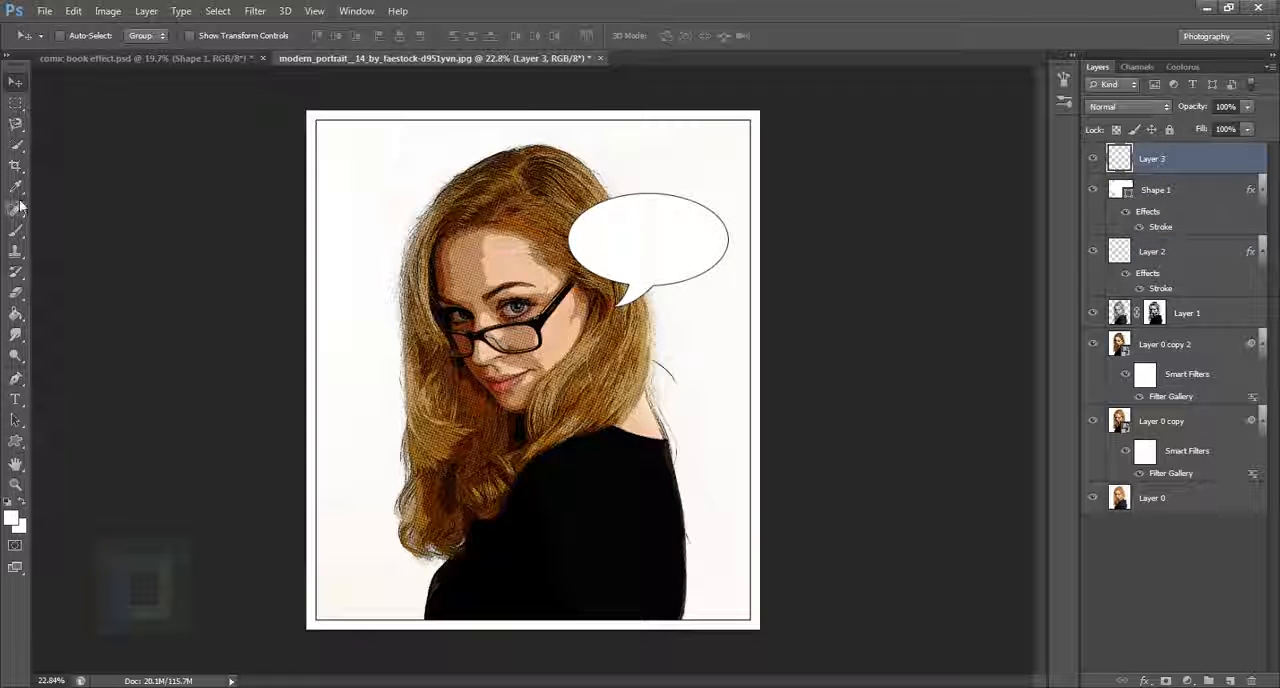
{"action": "left_click", "coordinate": [16, 401]}
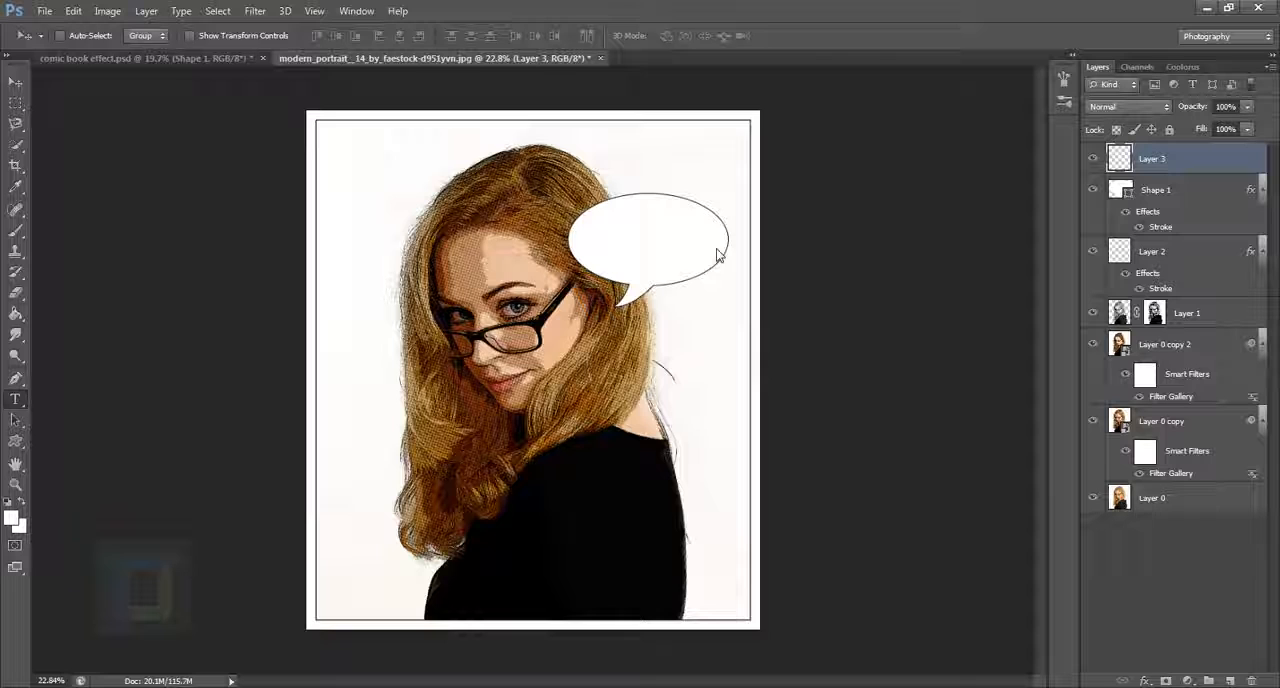
{"action": "left_click", "coordinate": [608, 244]}
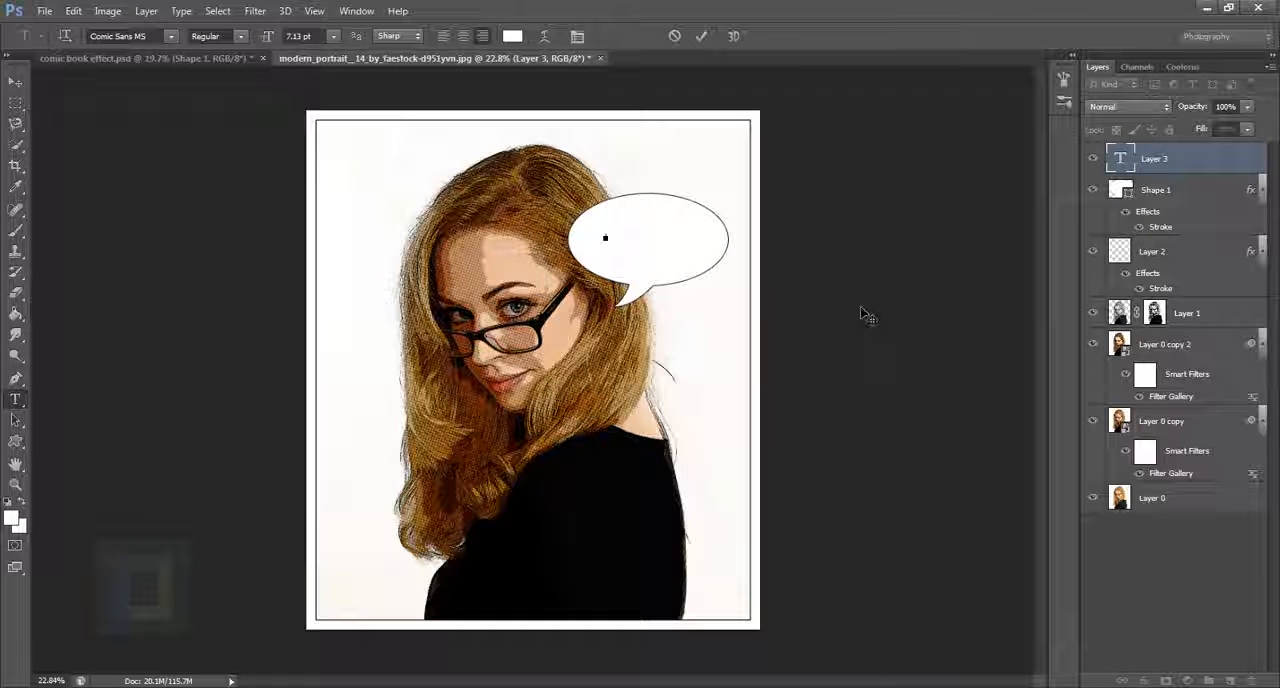
{"action": "type", "text": "llo"}
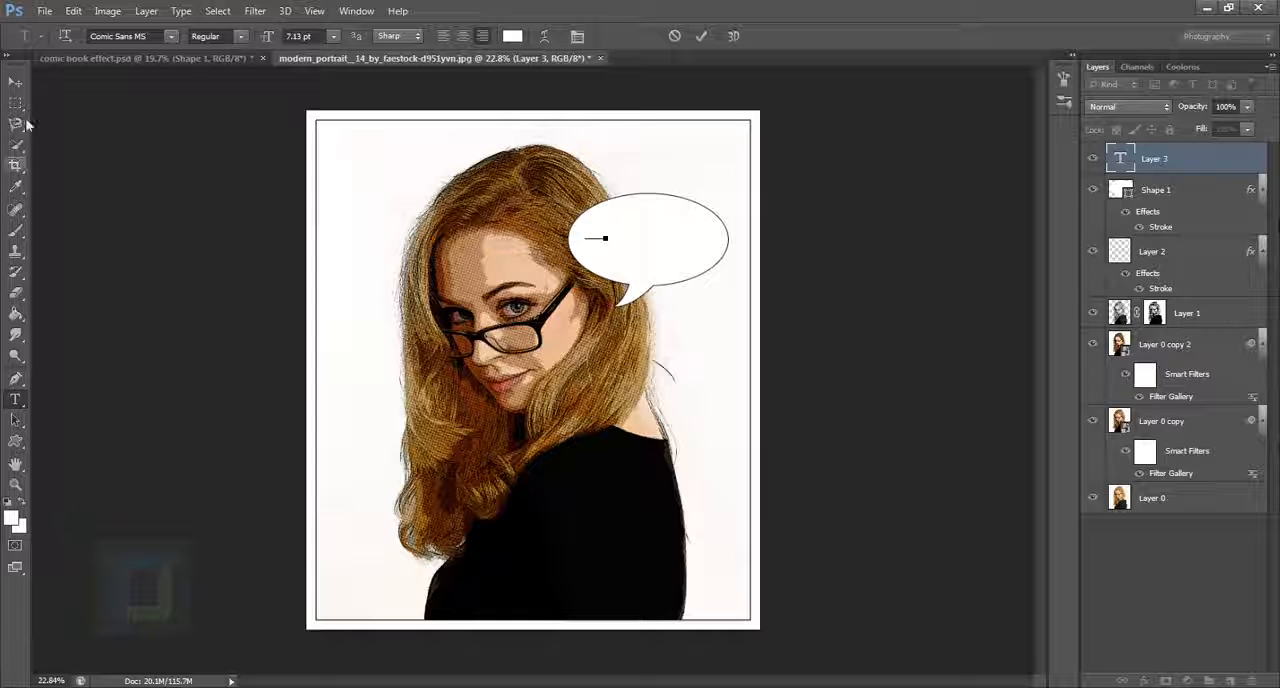
Step: Enlarge the bubble text to about 792% and move it to span the speech bubble
{"action": "left_click", "coordinate": [15, 81]}
{"action": "left_click_drag", "start_coordinate": [586, 270], "coordinate": [695, 251]}
{"action": "key", "text": "ctrl+t"}
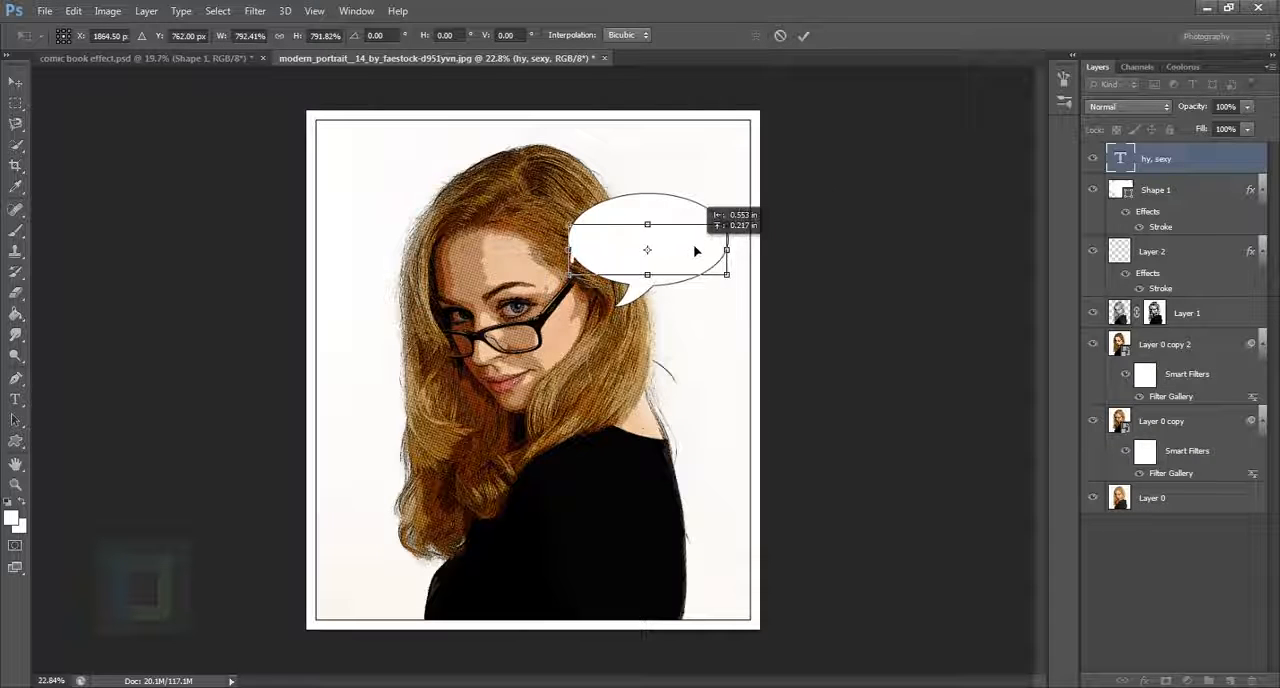
{"action": "key", "text": "Return"}
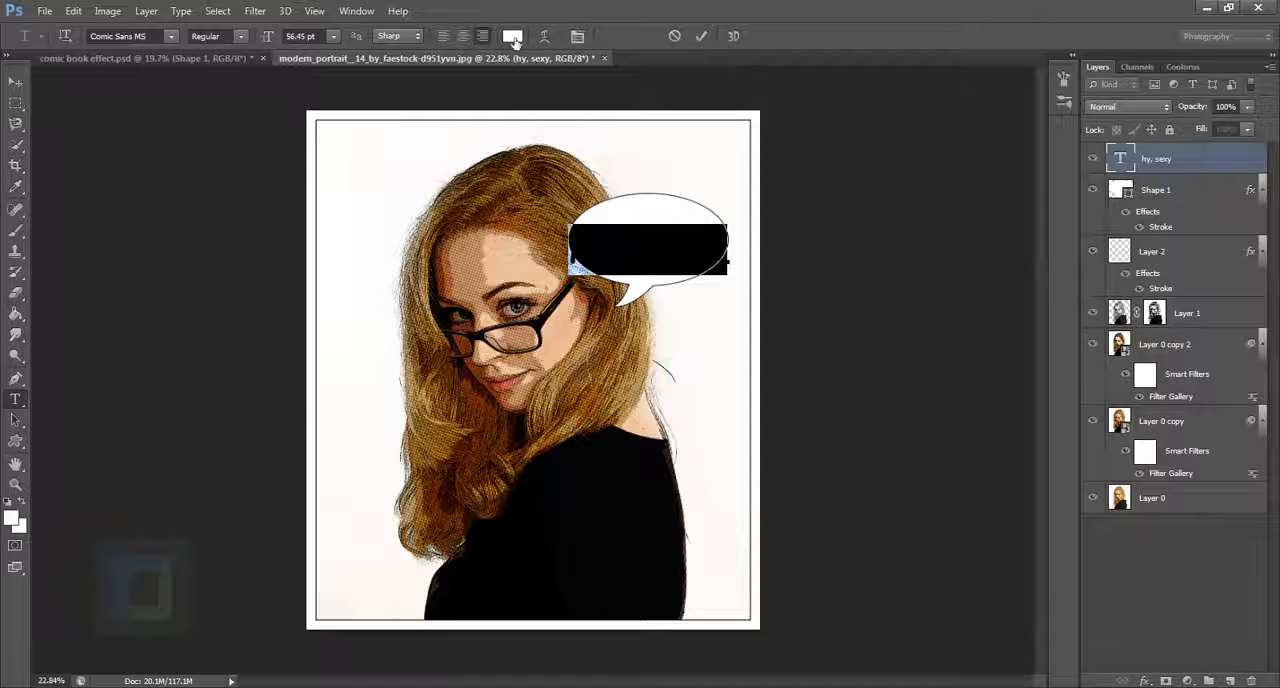
Step: Change the bubble text's colour to black (000000)
{"action": "left_click", "coordinate": [512, 36]}
{"action": "left_click", "coordinate": [771, 474]}
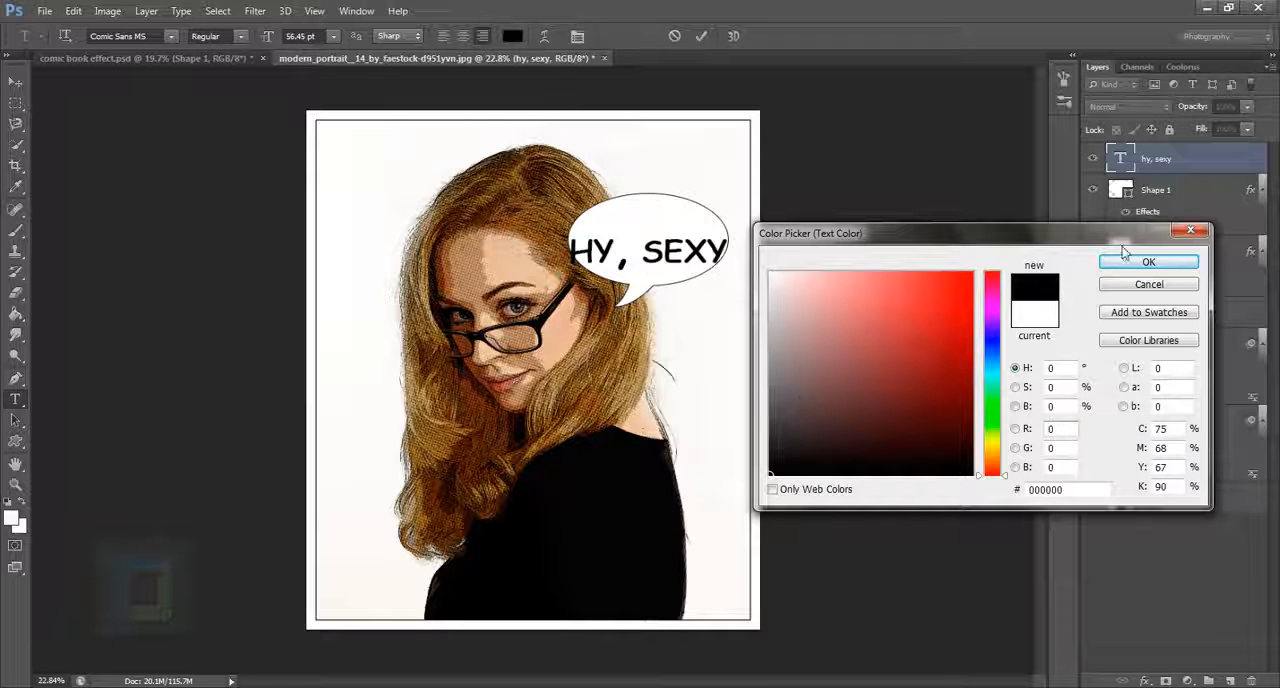
{"action": "left_click", "coordinate": [1148, 261]}
{"action": "left_click", "coordinate": [1220, 165]}
{"action": "key", "text": "v"}
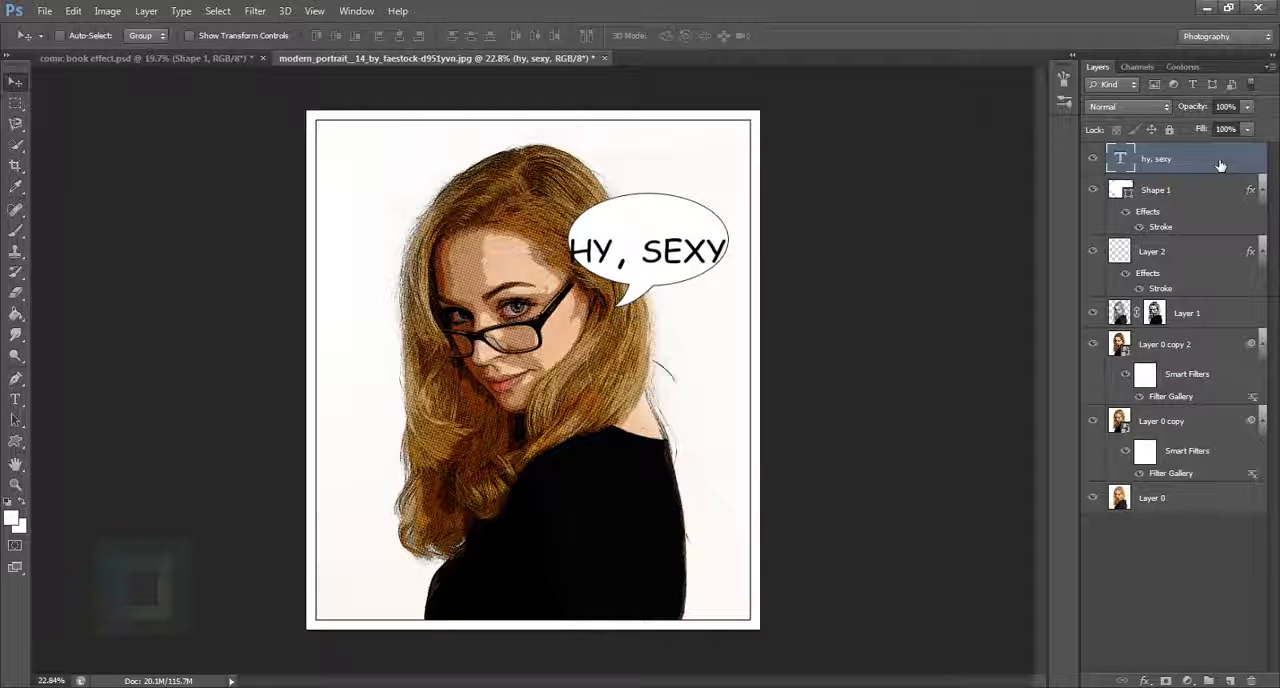
Step: Scale the text down to fit well inside the speech bubble and nudge it slightly downward
{"action": "key", "text": "ctrl+t"}
{"action": "left_click_drag", "start_coordinate": [736, 231], "coordinate": [669, 250]}
{"action": "key", "text": "Return"}
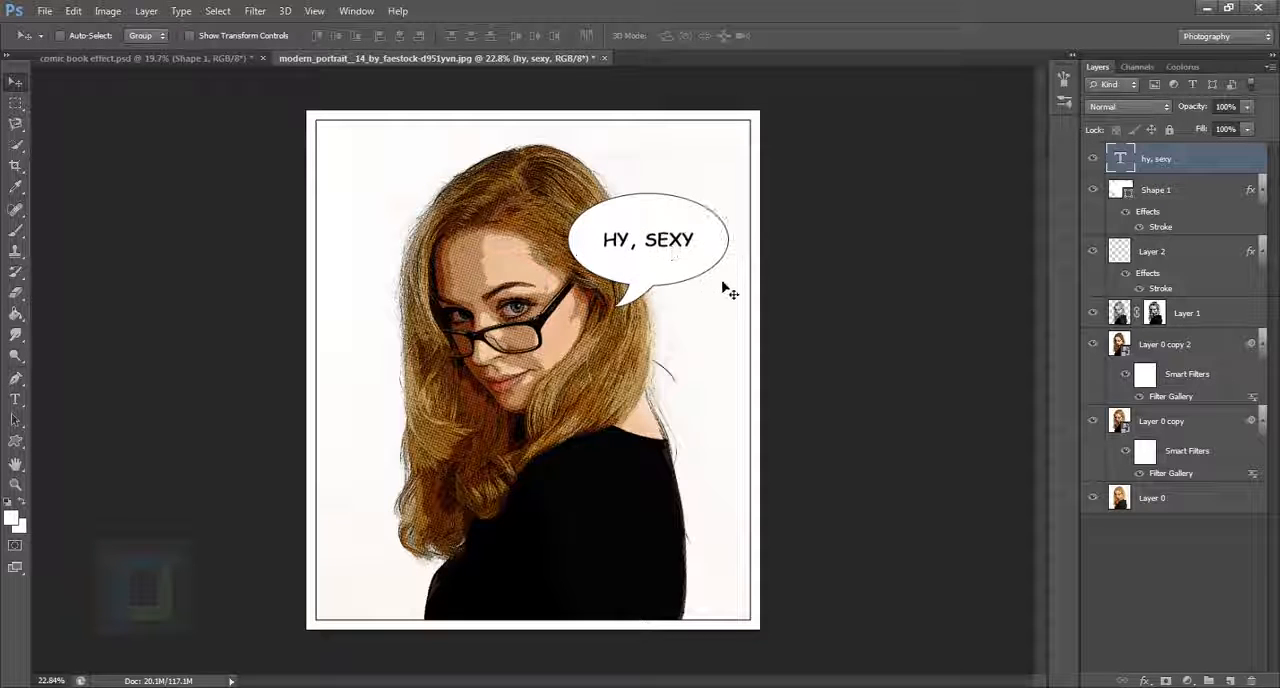
{"action": "key", "text": "Down"}
{"action": "key", "text": "Down"}
{"action": "key", "text": "Down"}
{"action": "key", "text": "Down"}
{"action": "key", "text": "Down"}
{"action": "key", "text": "Down"}
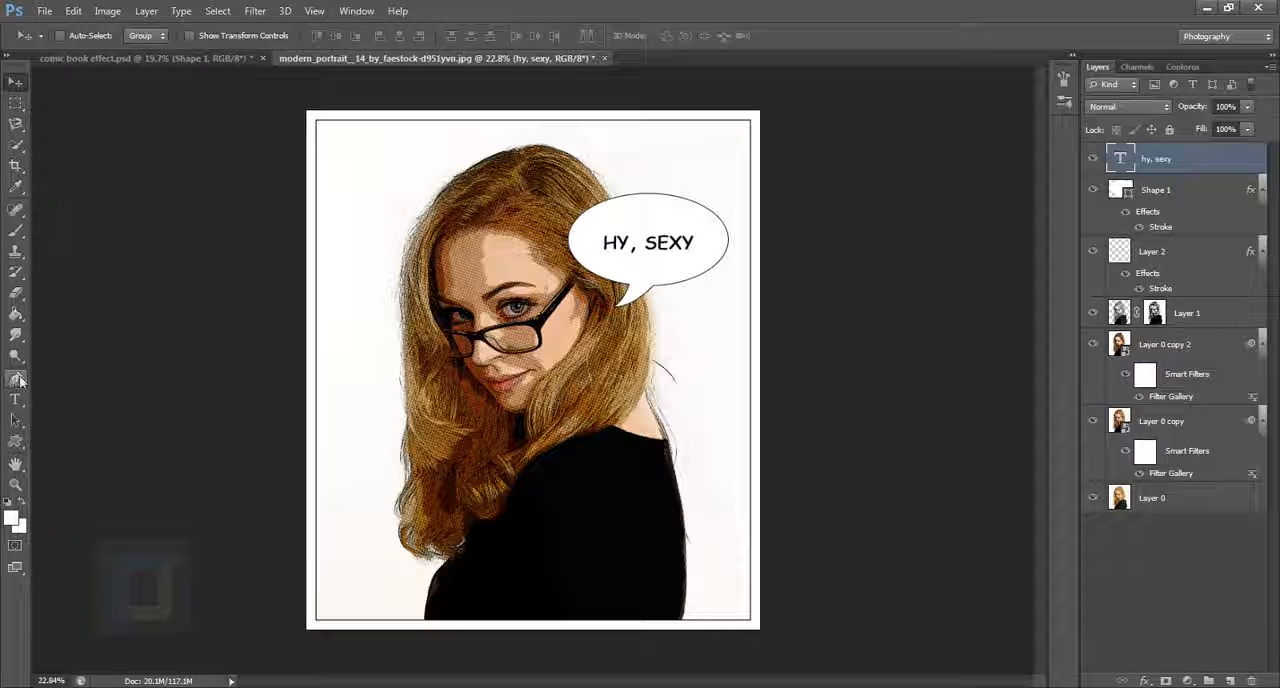
Step: Set the Stroke effect on the speech bubble's Shape 1 layer to 5 px
{"action": "left_click", "coordinate": [1095, 159]}
{"action": "left_click", "coordinate": [1095, 159]}
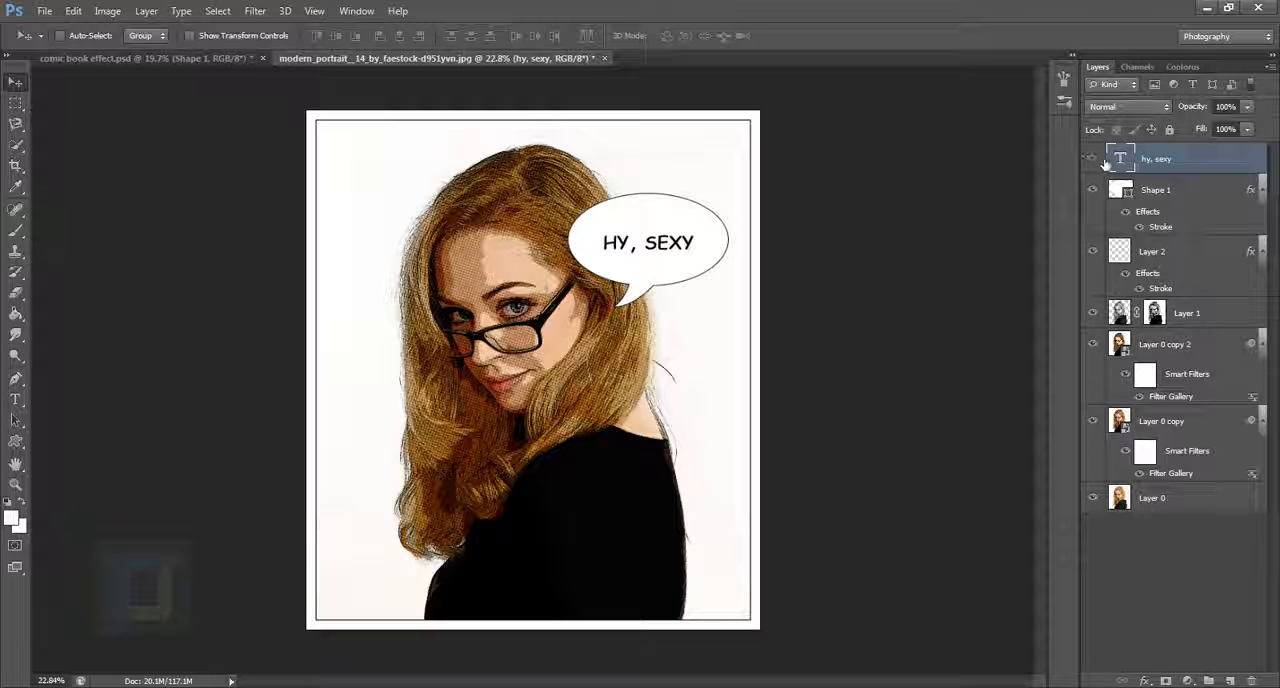
{"action": "left_click", "coordinate": [1178, 196]}
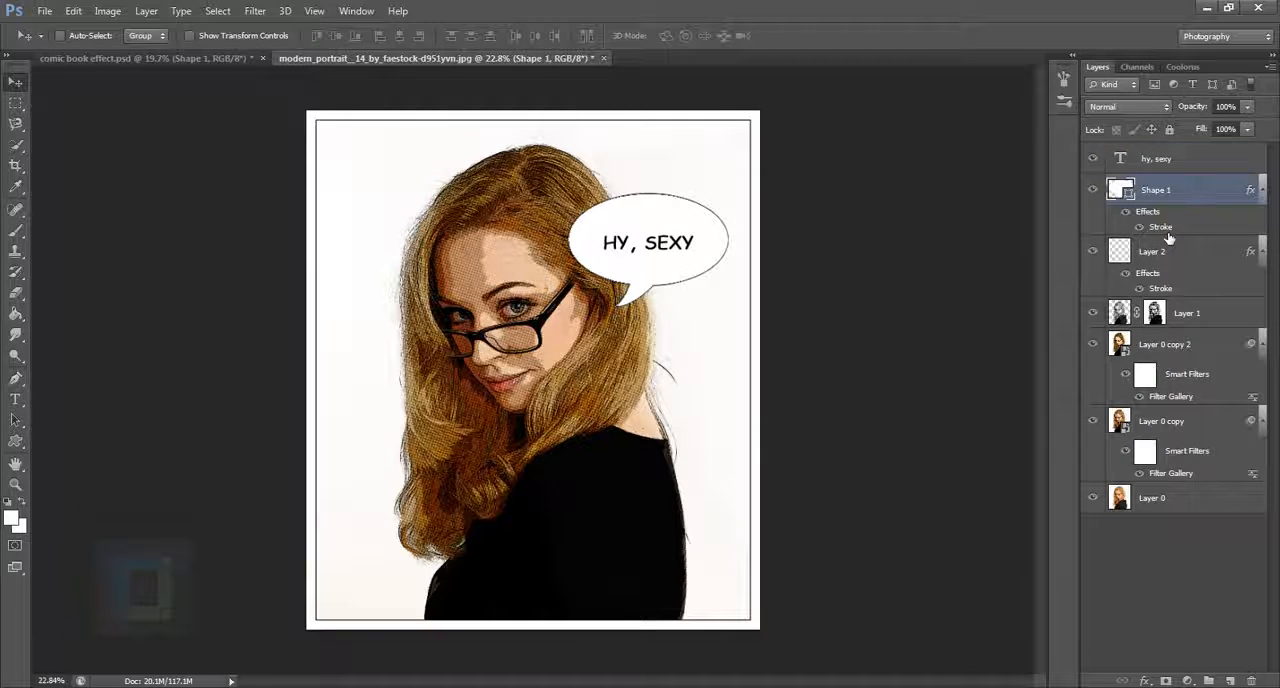
{"action": "double_click", "coordinate": [1166, 231]}
{"action": "type", "text": "5"}
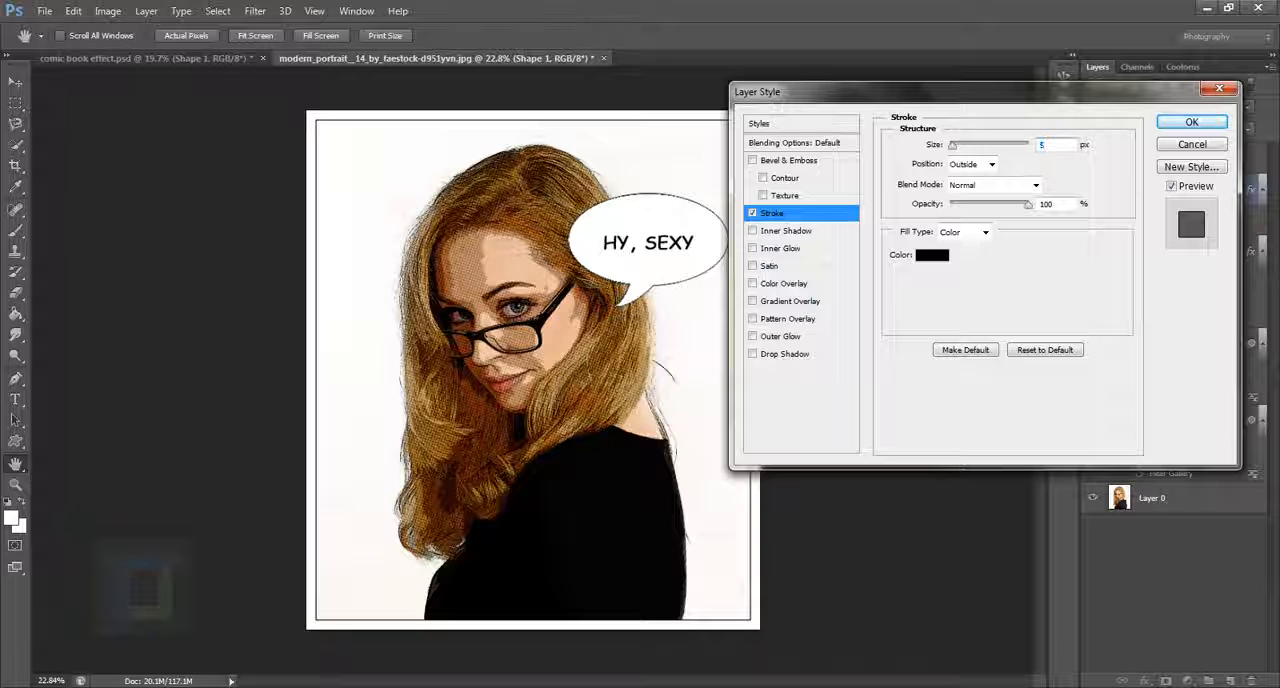
{"action": "left_click", "coordinate": [1190, 123]}
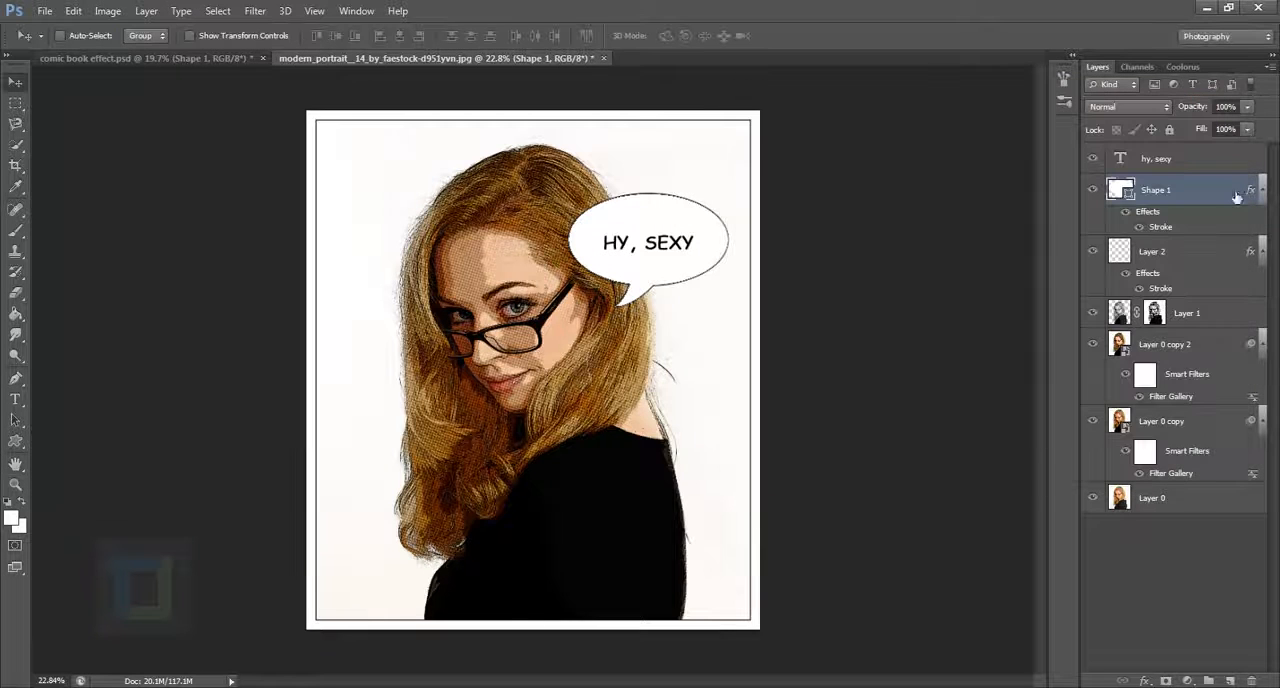
Step: Scale the text and speech bubble together to about 87% and move them about 0.33 in left and 0.08 in up
{"action": "left_click", "coordinate": [1190, 158]}
{"action": "scroll", "coordinate": [720, 311], "scroll_direction": "down", "scroll_amount": 2}
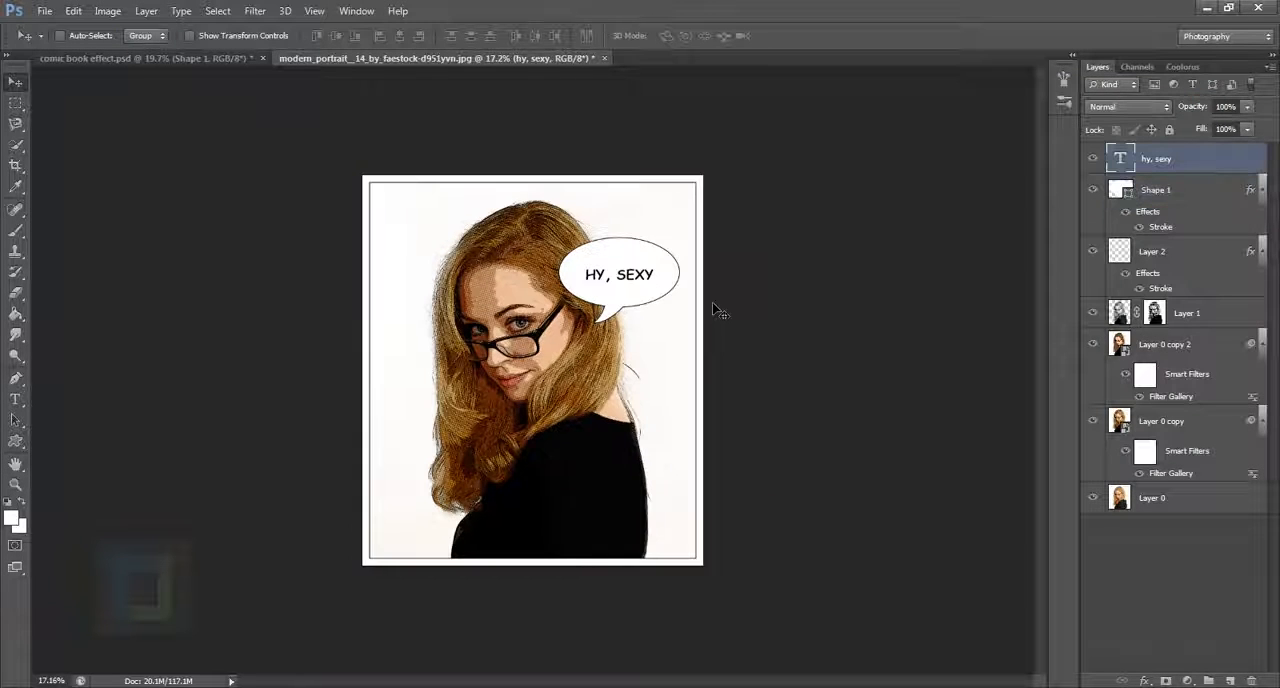
{"action": "left_click", "coordinate": [1228, 193], "text": "shift"}
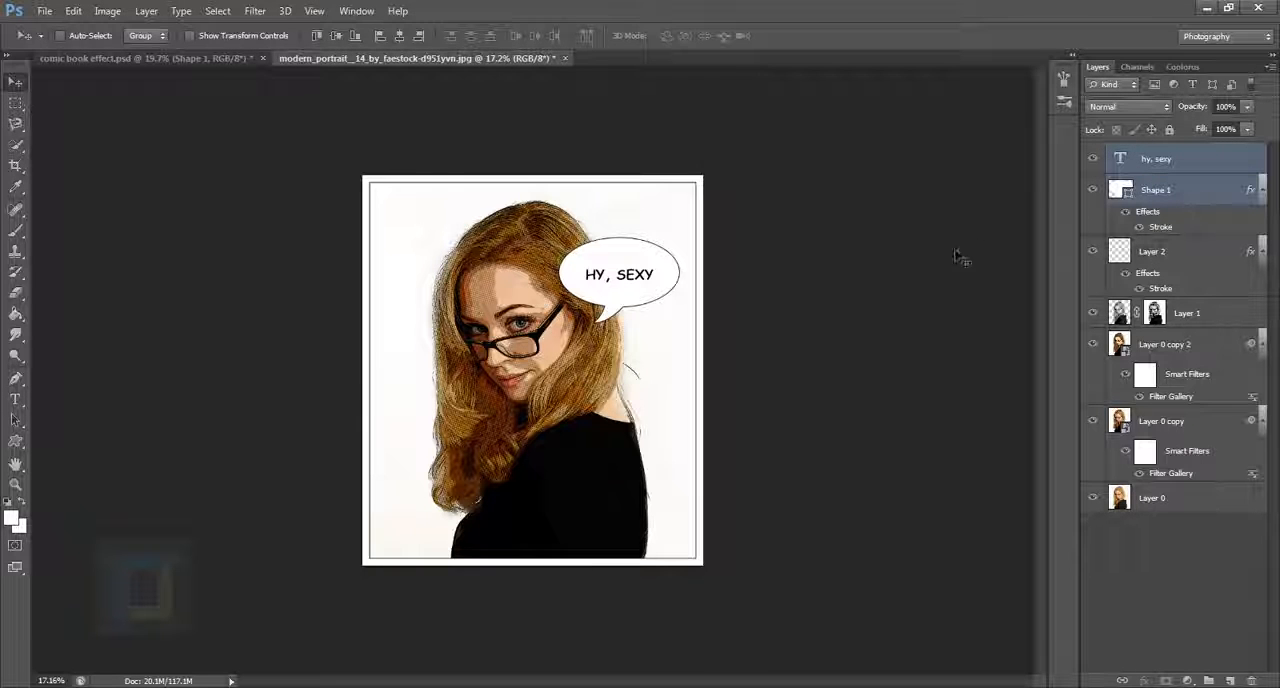
{"action": "key", "text": "ctrl+t"}
{"action": "left_click_drag", "start_coordinate": [682, 241], "coordinate": [674, 246]}
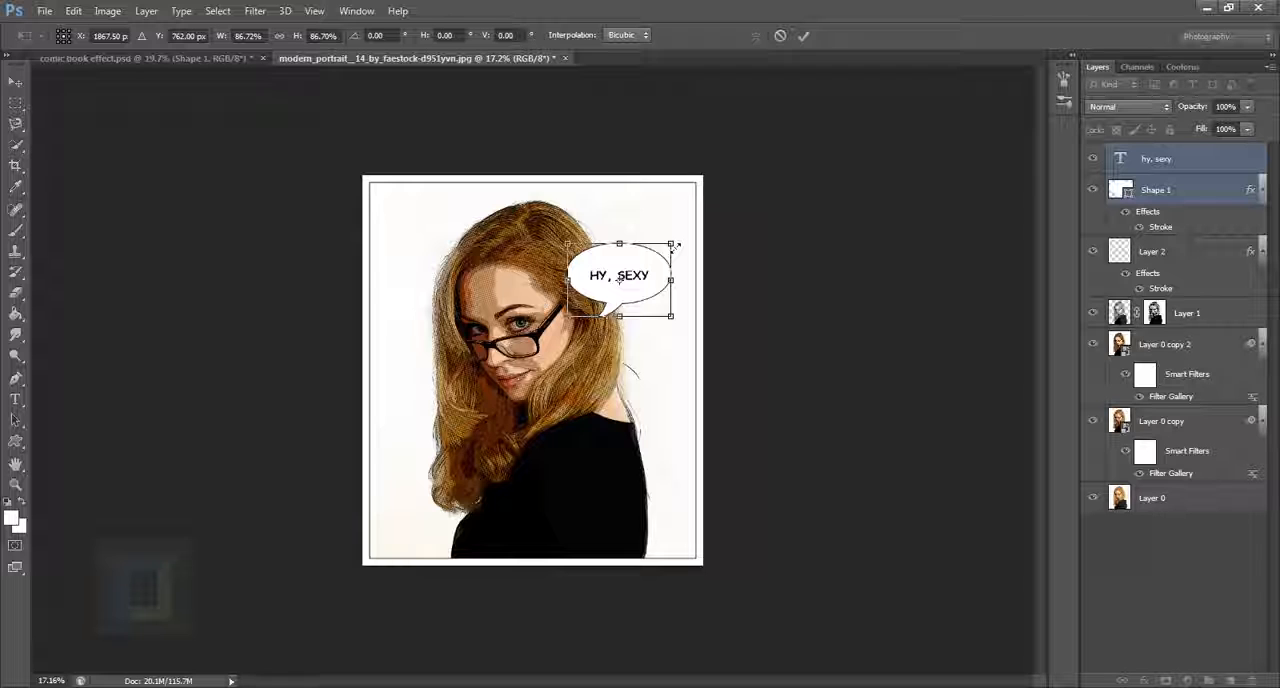
{"action": "key", "text": "Return"}
{"action": "left_click_drag", "start_coordinate": [617, 278], "coordinate": [604, 272]}
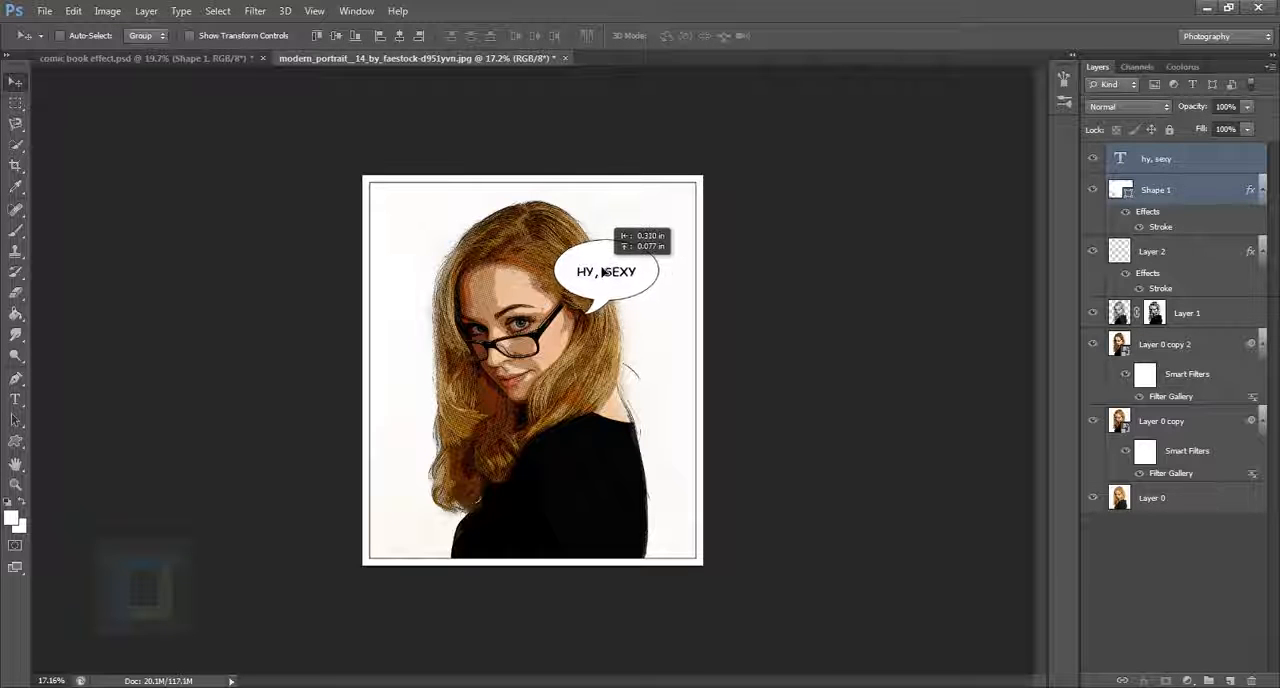
Step: Create a new layer above the text layer and fill it with white
{"action": "left_click", "coordinate": [1240, 160]}
{"action": "key", "text": "ctrl+0"}
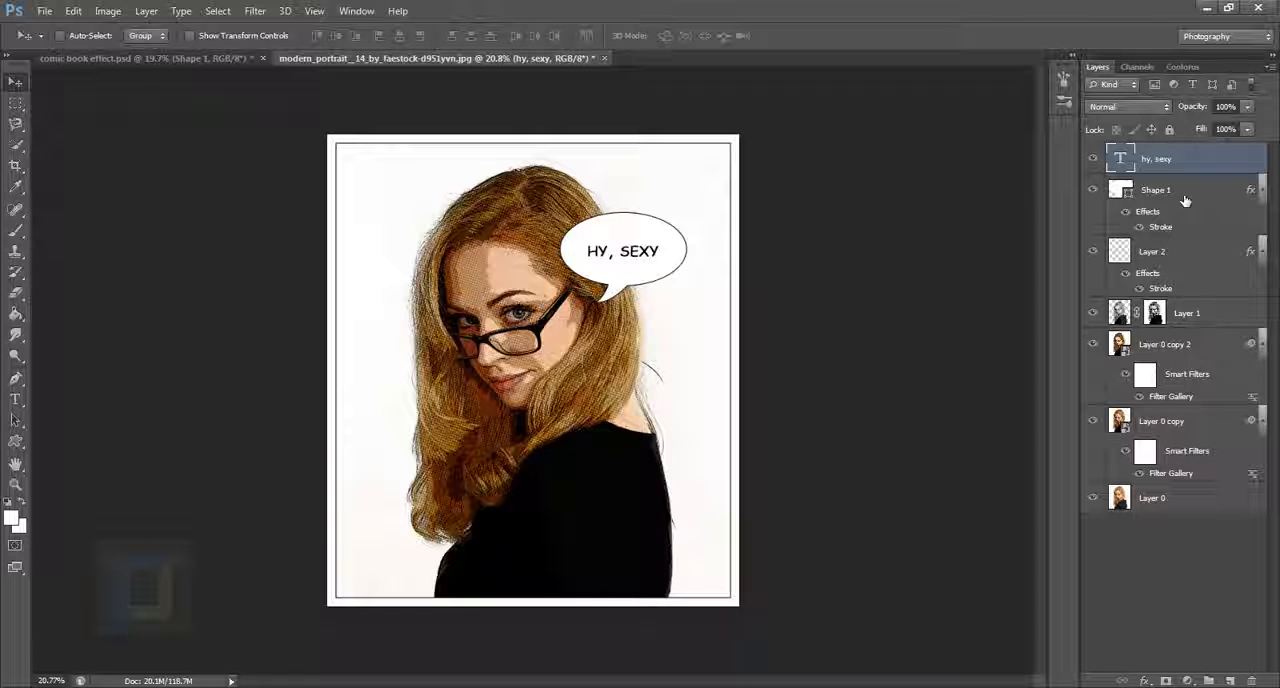
{"action": "left_click", "coordinate": [1236, 681]}
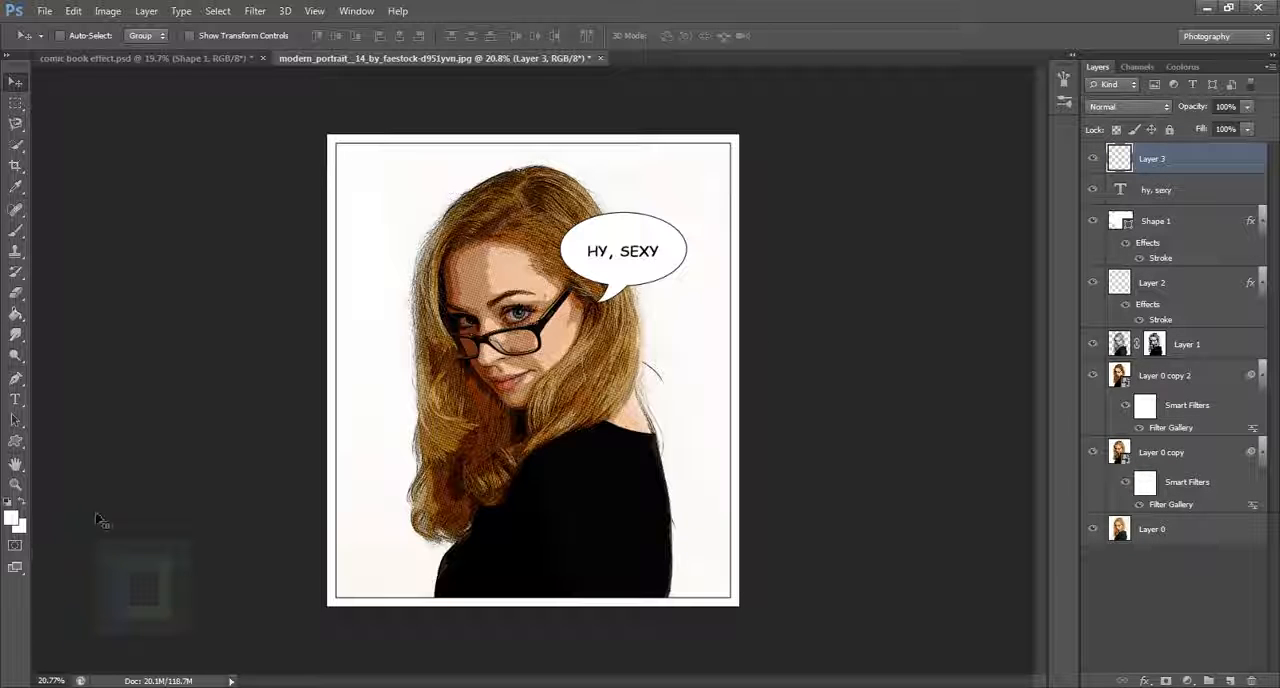
{"action": "key", "text": "alt+BackSpace"}
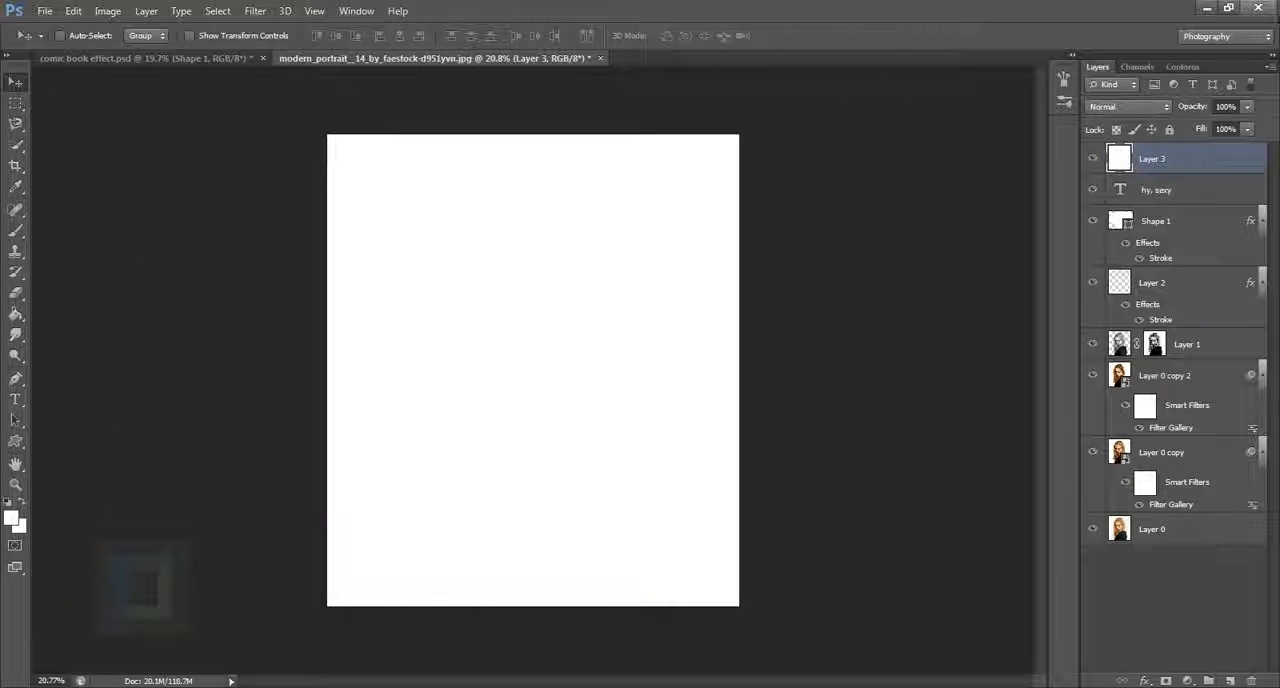
Step: Enable a Pattern Overlay effect on Layer 3 and reset the pattern library to the default patterns
{"action": "double_click", "coordinate": [1250, 170]}
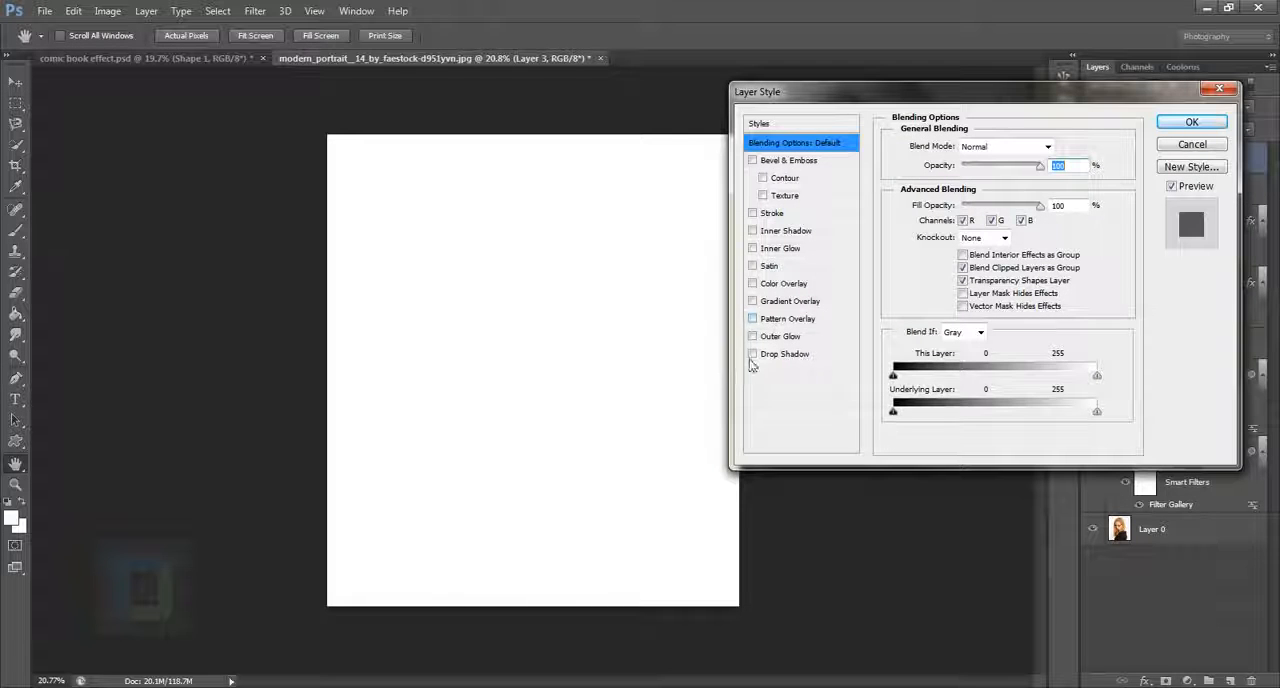
{"action": "left_click", "coordinate": [753, 319]}
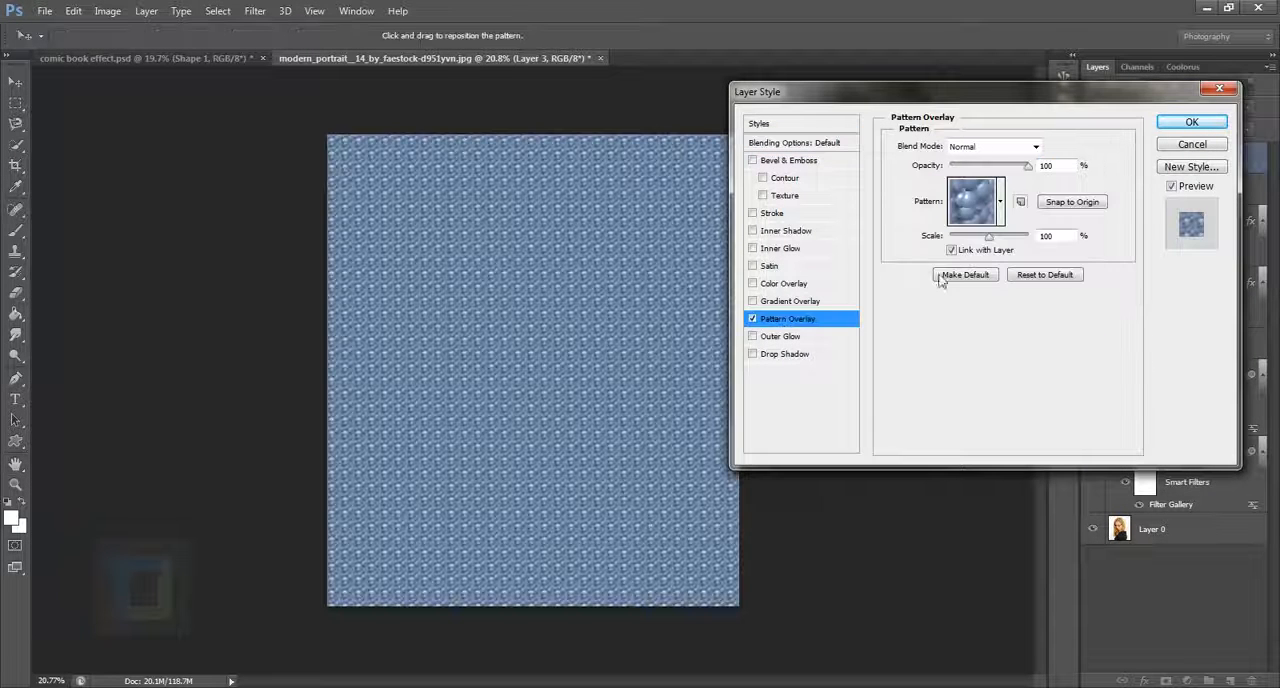
{"action": "left_click", "coordinate": [999, 202]}
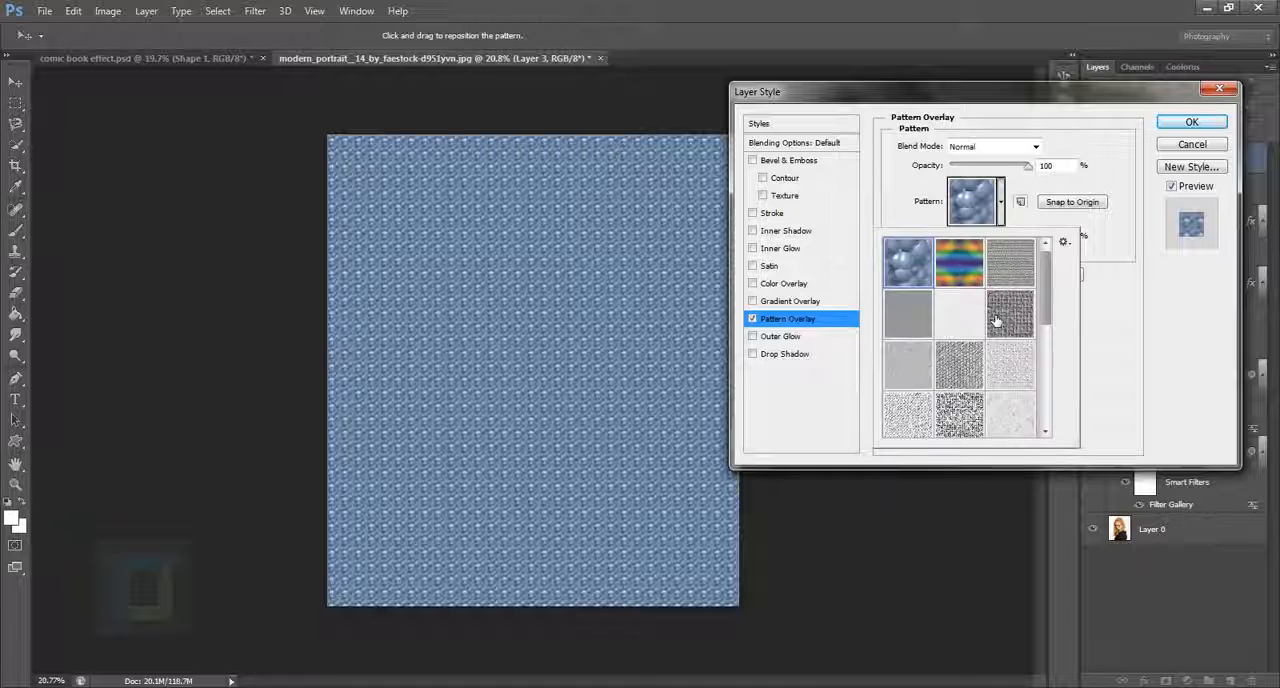
{"action": "left_click", "coordinate": [1063, 243]}
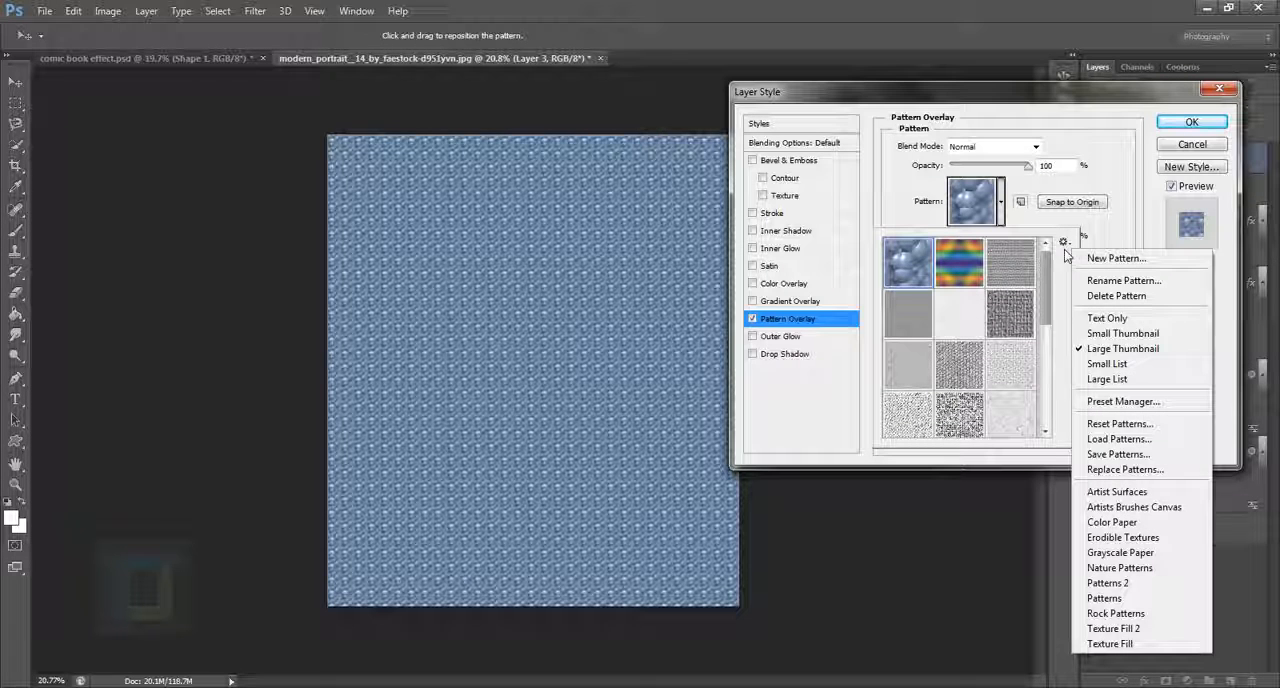
{"action": "left_click", "coordinate": [1092, 429]}
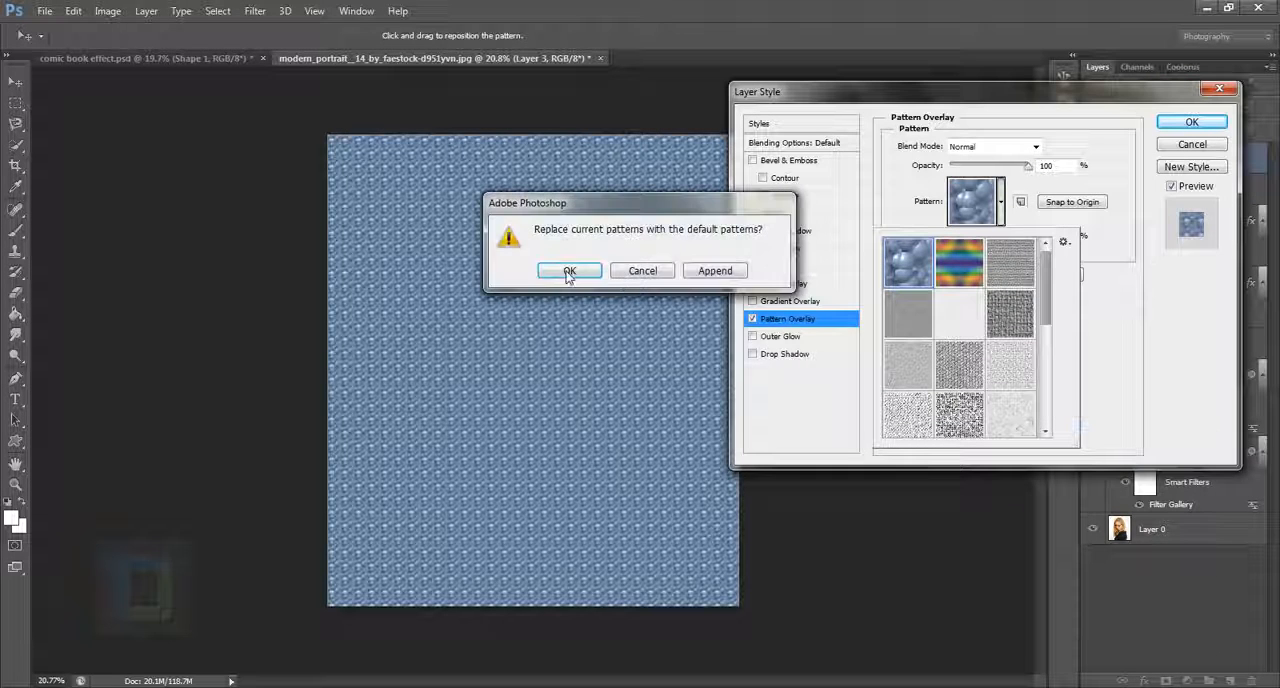
{"action": "left_click", "coordinate": [566, 278]}
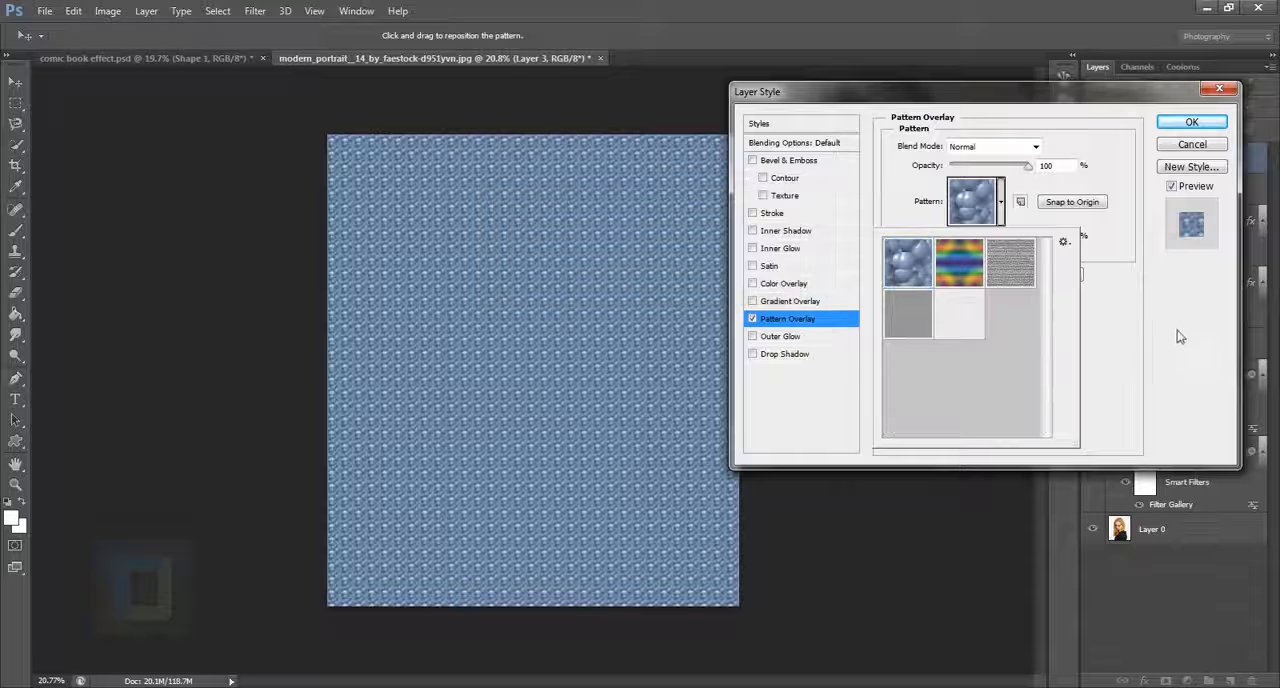
Step: Append the Artist Surfaces patterns to the pattern library
{"action": "left_click", "coordinate": [1063, 243]}
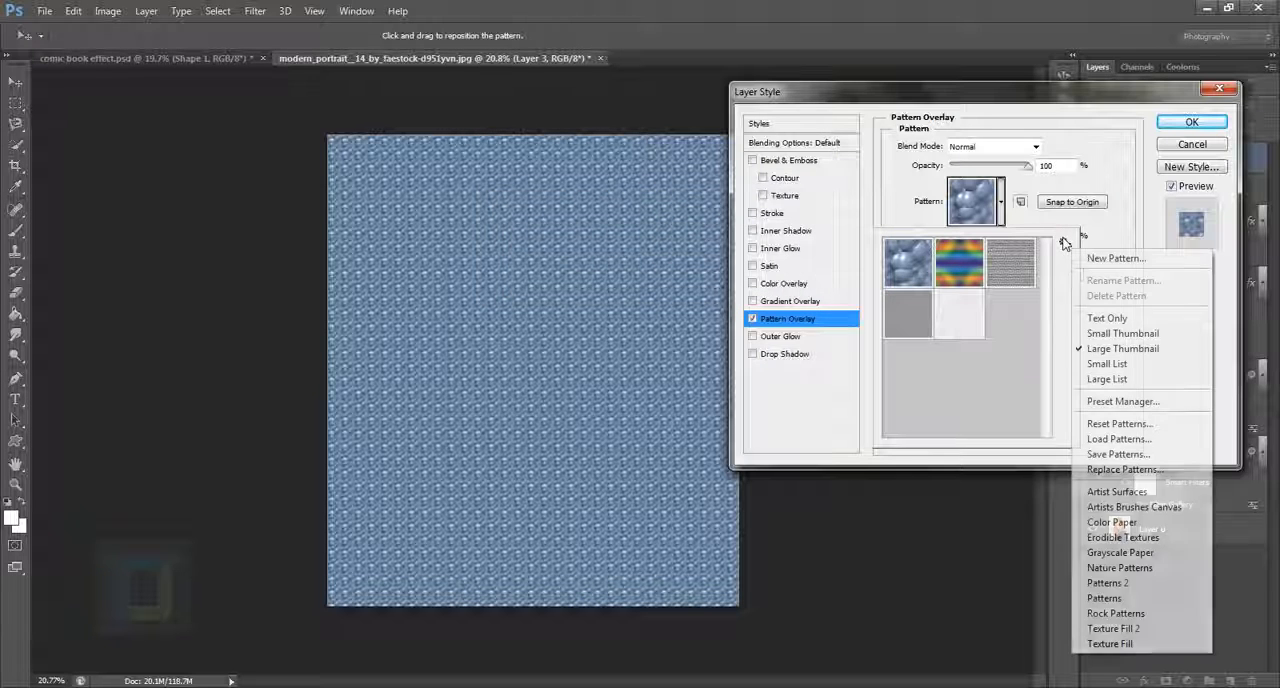
{"action": "left_click", "coordinate": [1118, 493]}
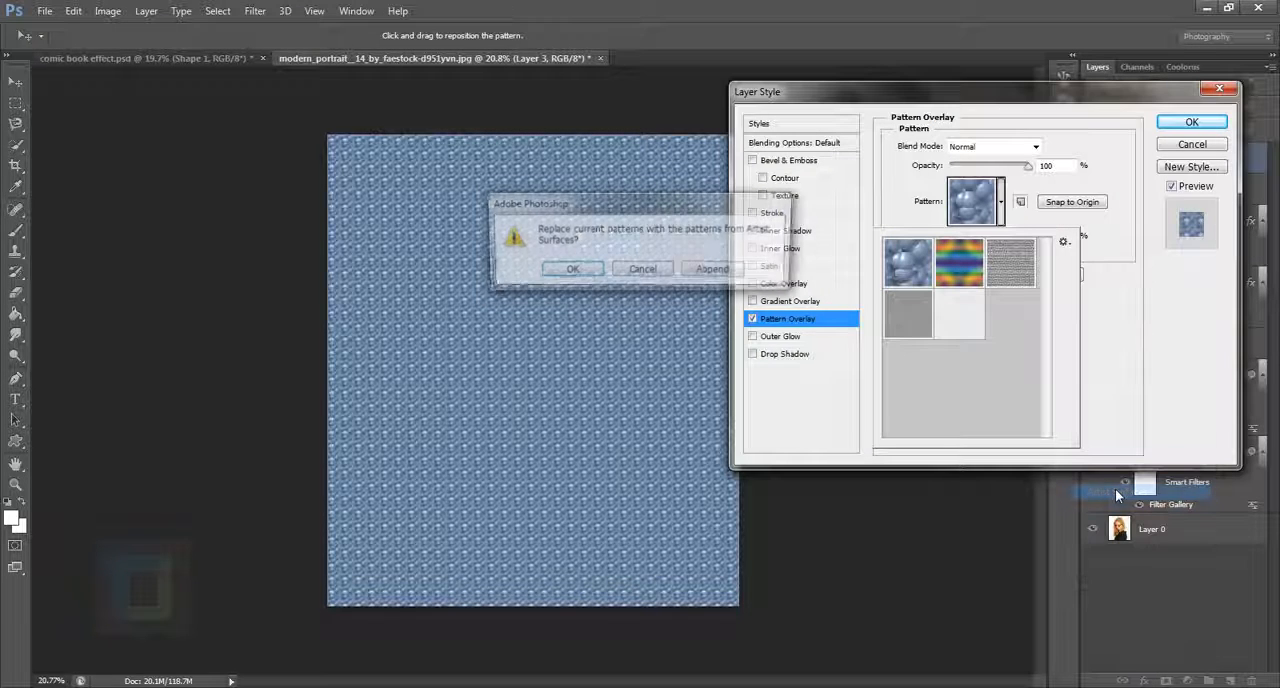
{"action": "left_click", "coordinate": [725, 275]}
Step: Apply the light grey textured pattern at the end of the third row to Layer 3 and enlarge its scale to over 200%
{"action": "left_click", "coordinate": [1013, 368]}
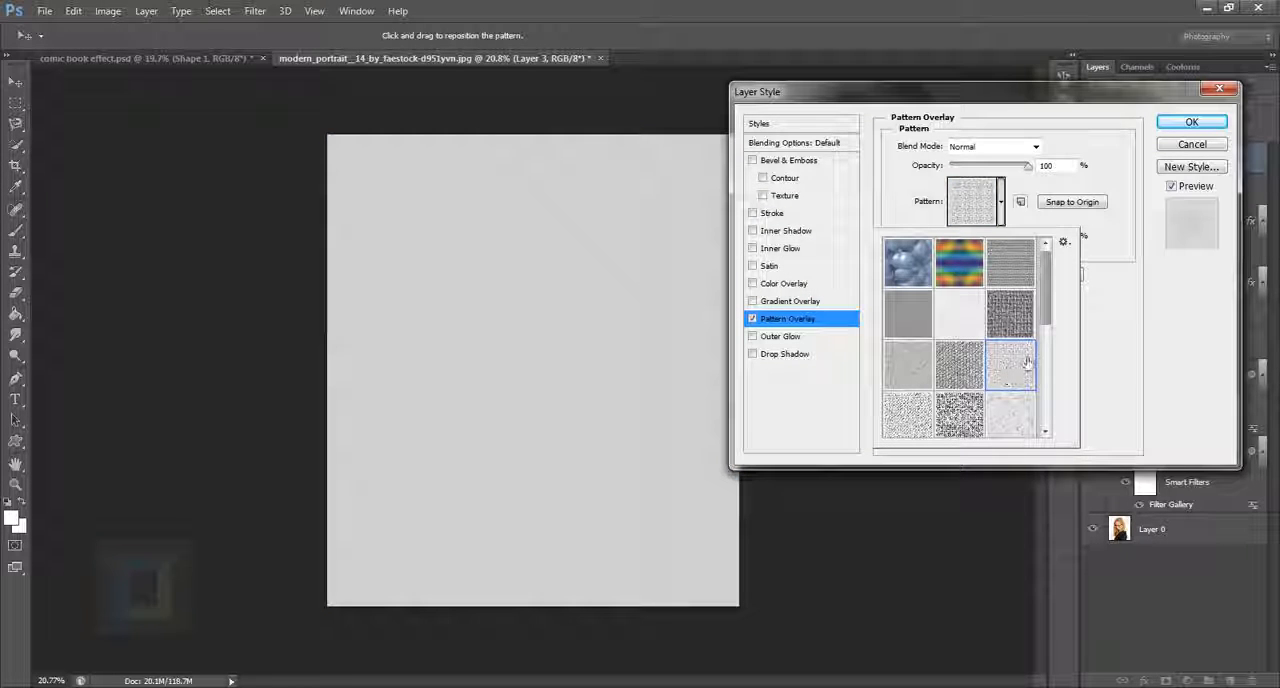
{"action": "left_click", "coordinate": [1128, 363]}
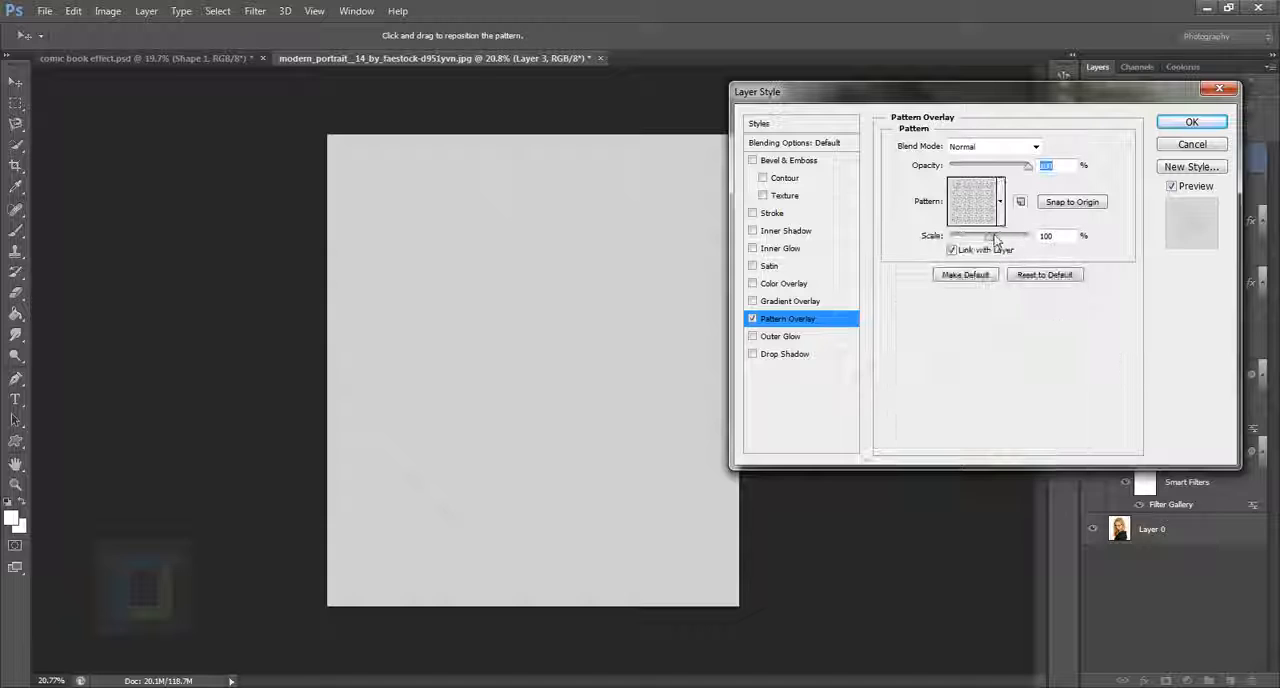
{"action": "mouse_move", "coordinate": [995, 241]}
{"action": "left_mouse_down"}
{"action": "mouse_move", "coordinate": [1008, 238]}
{"action": "mouse_move", "coordinate": [996, 240]}
{"action": "left_mouse_up"}
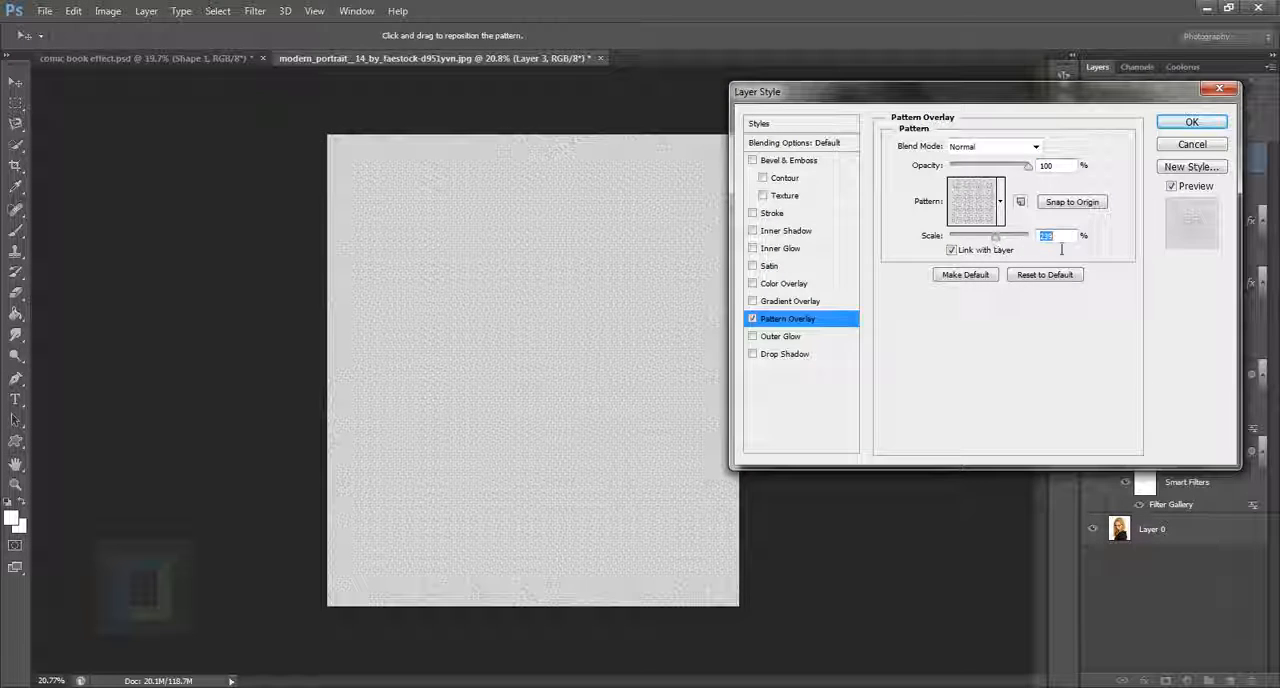
{"action": "left_click", "coordinate": [1190, 122]}
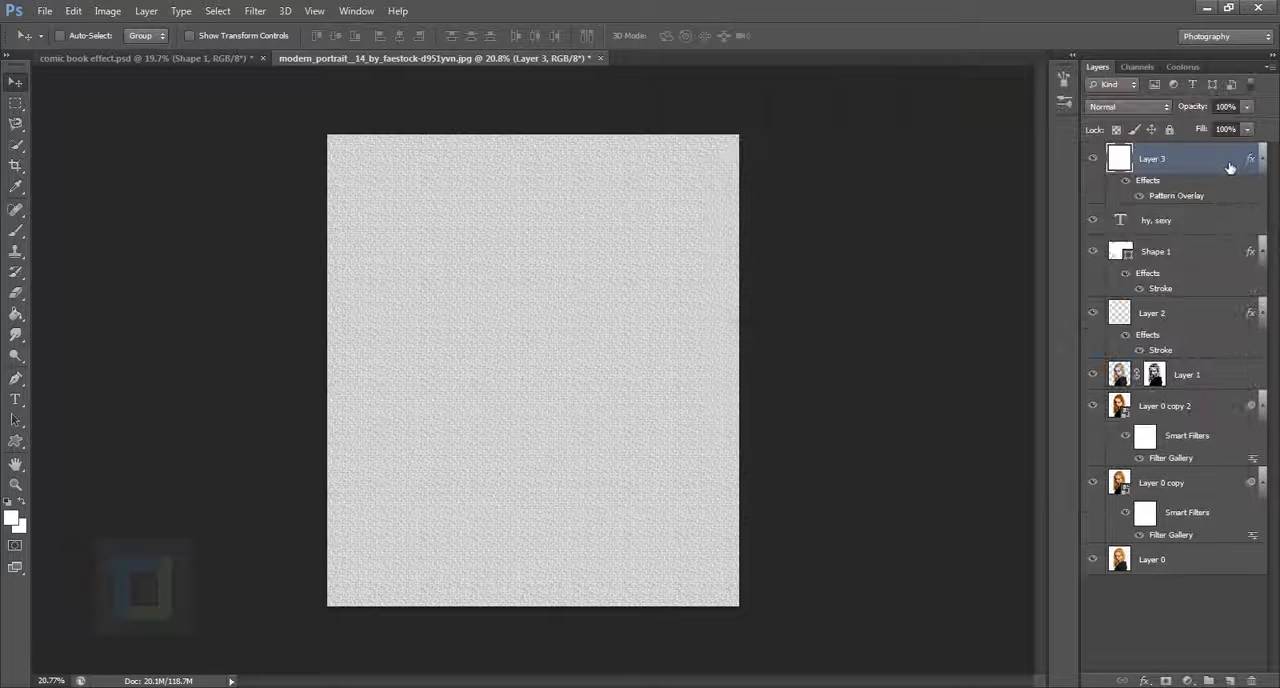
Step: Rasterize the layer style of Layer 3 and set the layer's blend mode to Darken
{"action": "right_click", "coordinate": [1226, 162]}
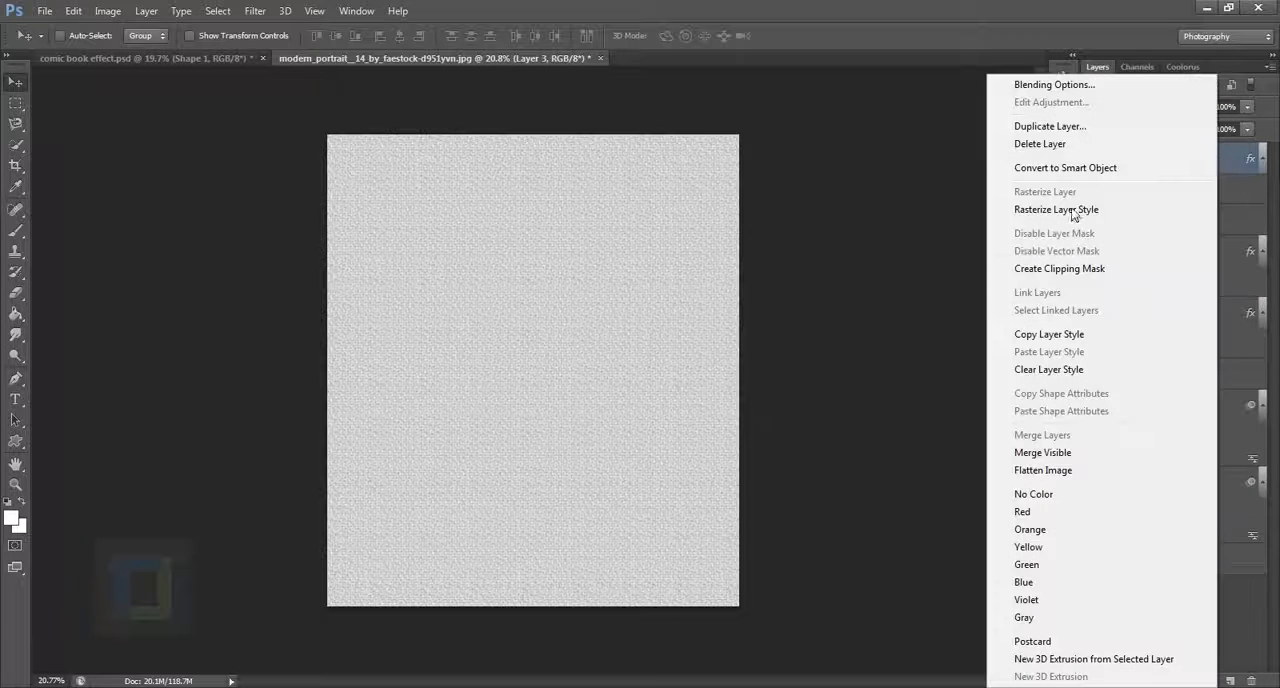
{"action": "left_click", "coordinate": [1073, 209]}
{"action": "left_click", "coordinate": [1094, 159]}
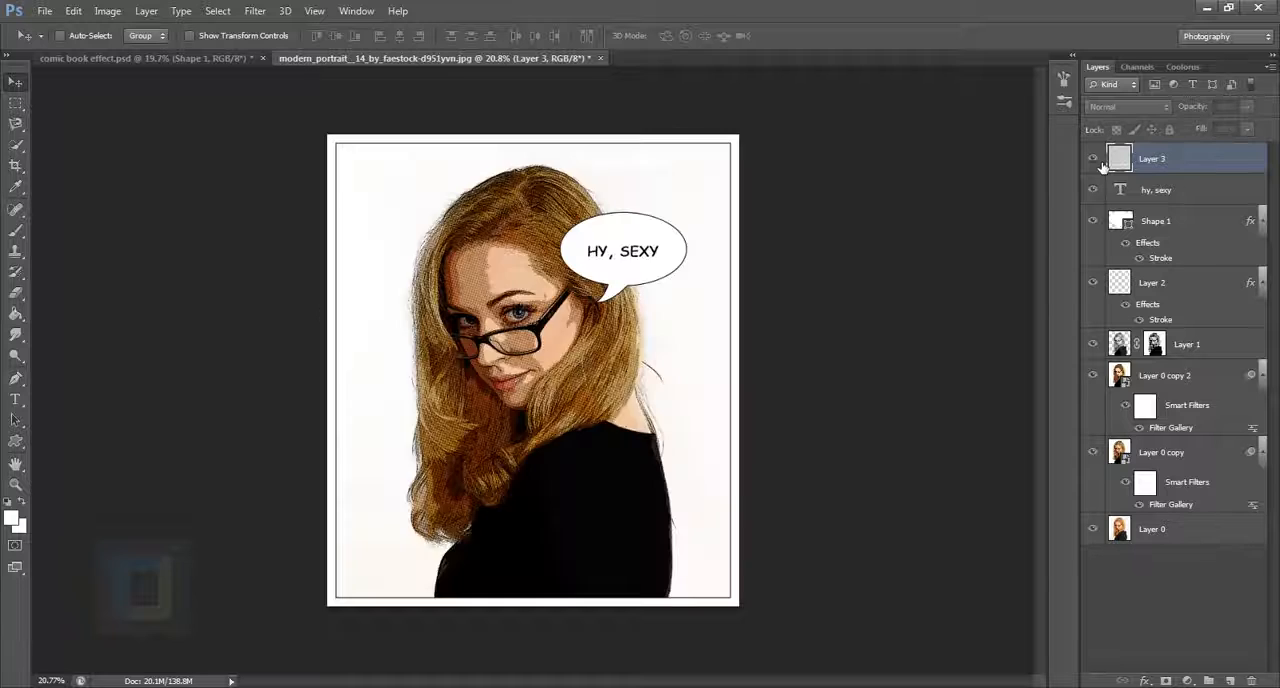
{"action": "left_click", "coordinate": [1094, 159]}
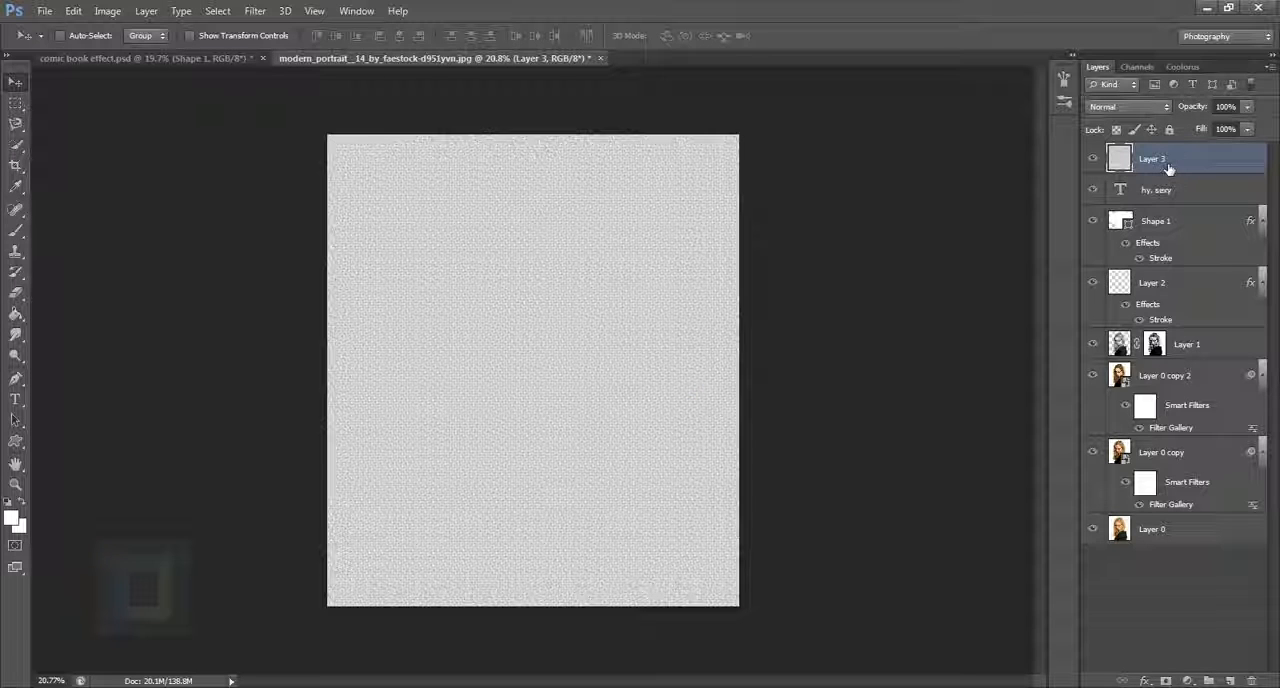
{"action": "left_click", "coordinate": [1143, 107]}
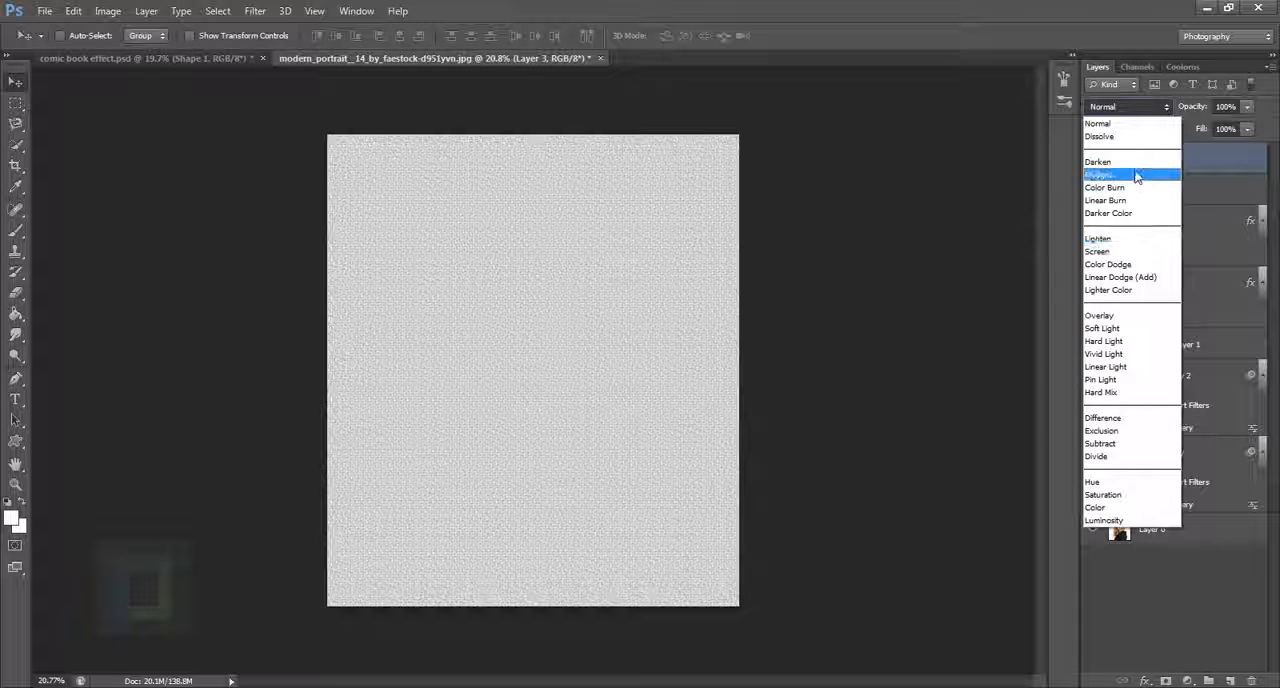
{"action": "left_click", "coordinate": [1105, 161]}
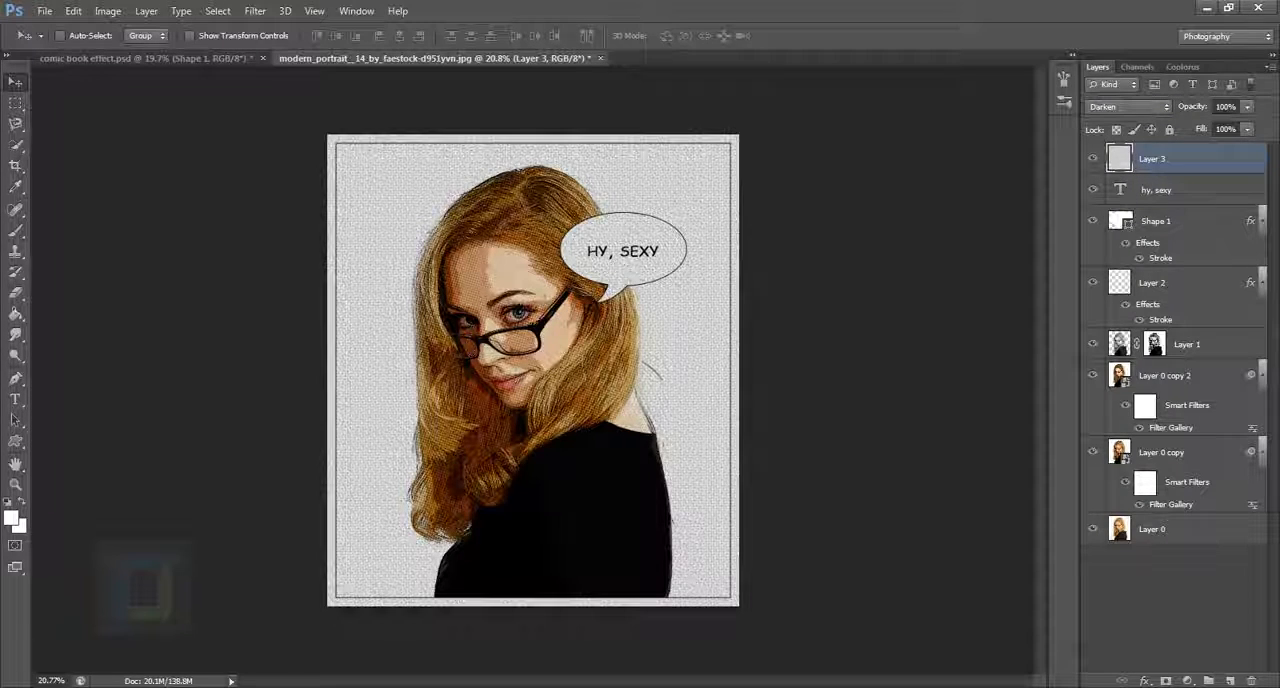
Step: Duplicate Layer 3, set the copy's blend mode to Soft Light and compare the image with and without it
{"action": "key", "text": "ctrl+j"}
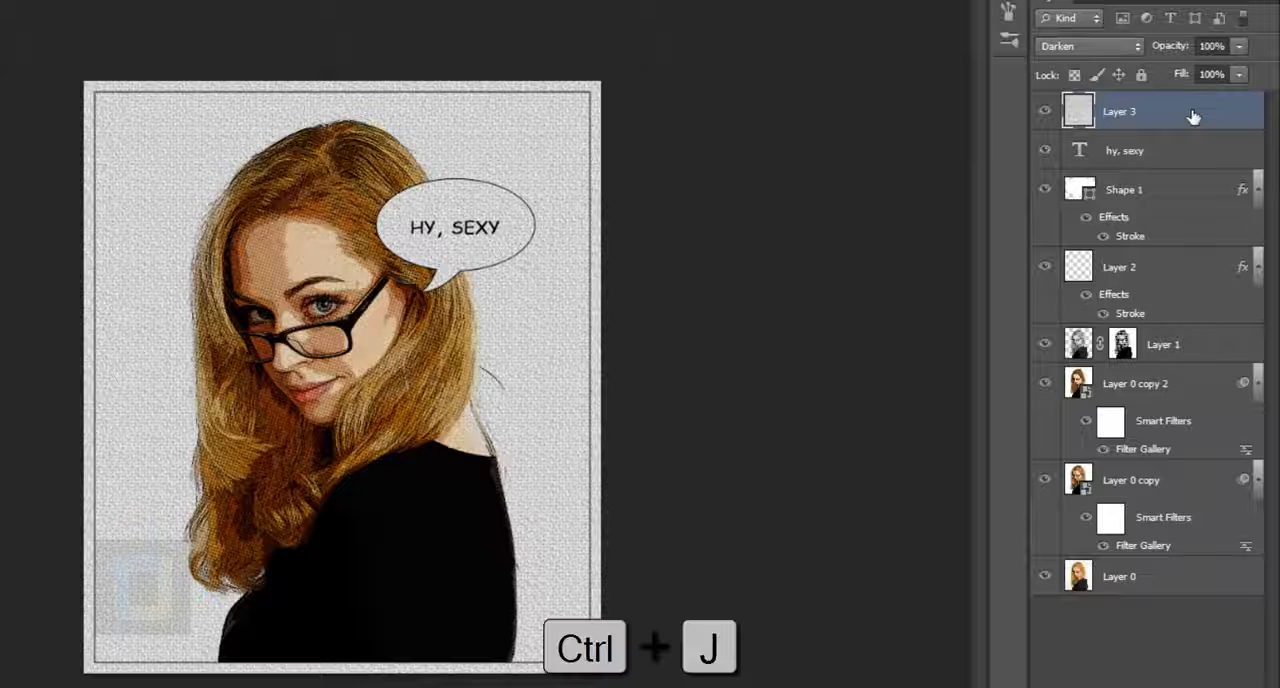
{"action": "left_click", "coordinate": [1098, 47]}
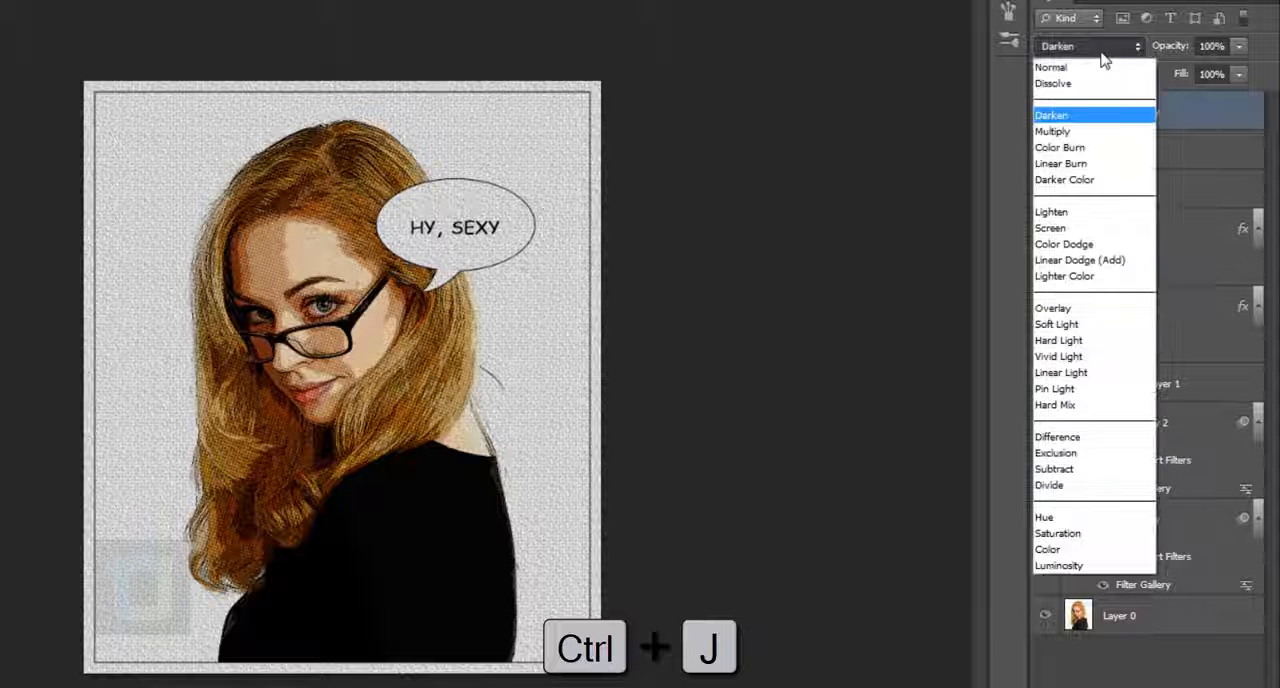
{"action": "left_click", "coordinate": [1068, 328]}
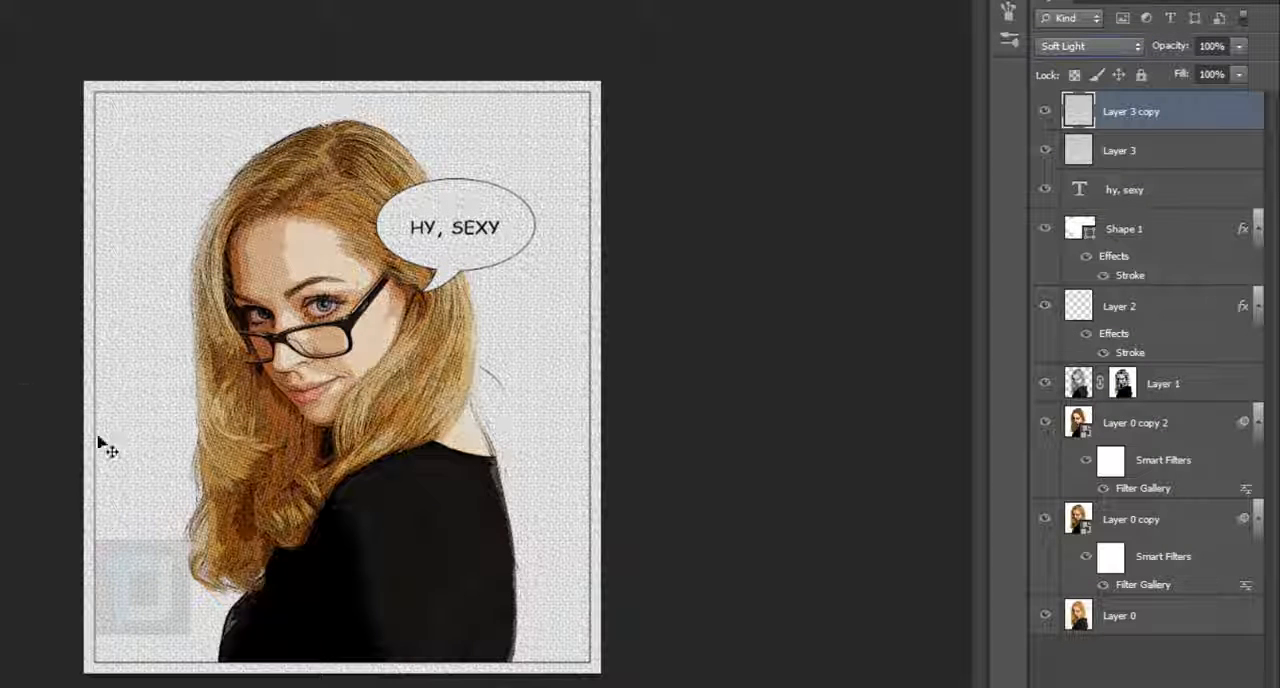
{"action": "left_click", "coordinate": [1045, 111]}
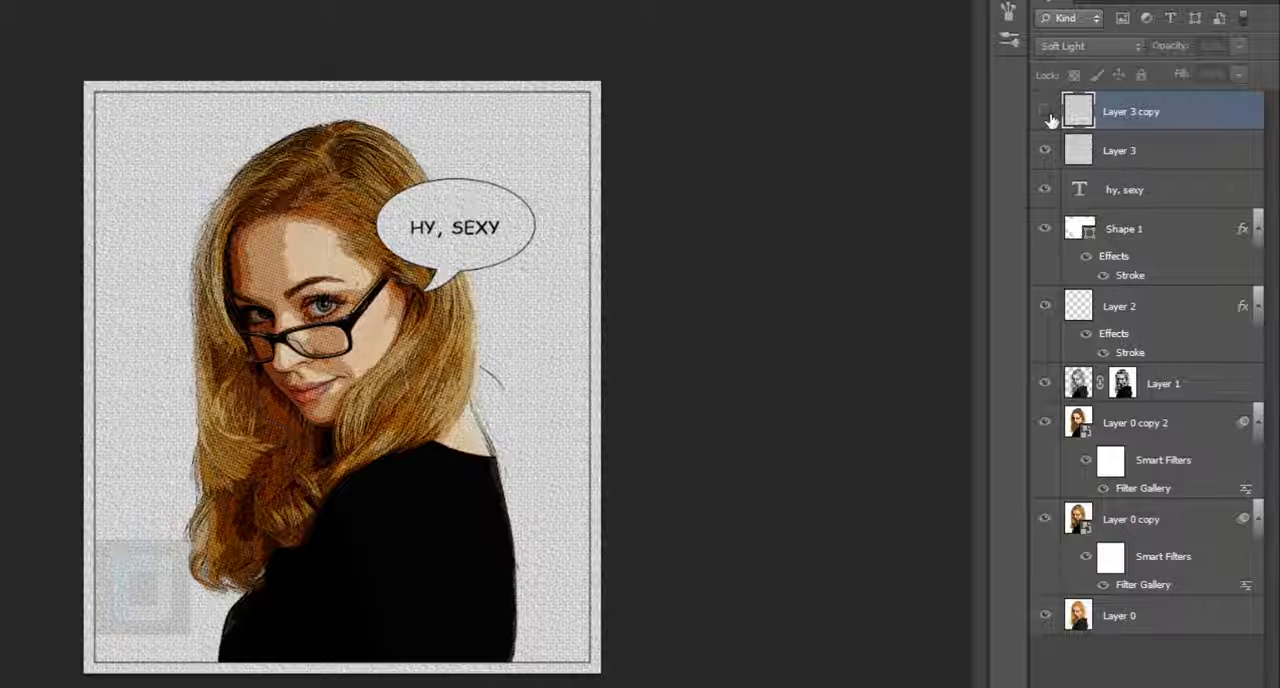
{"action": "left_click", "coordinate": [1045, 111]}
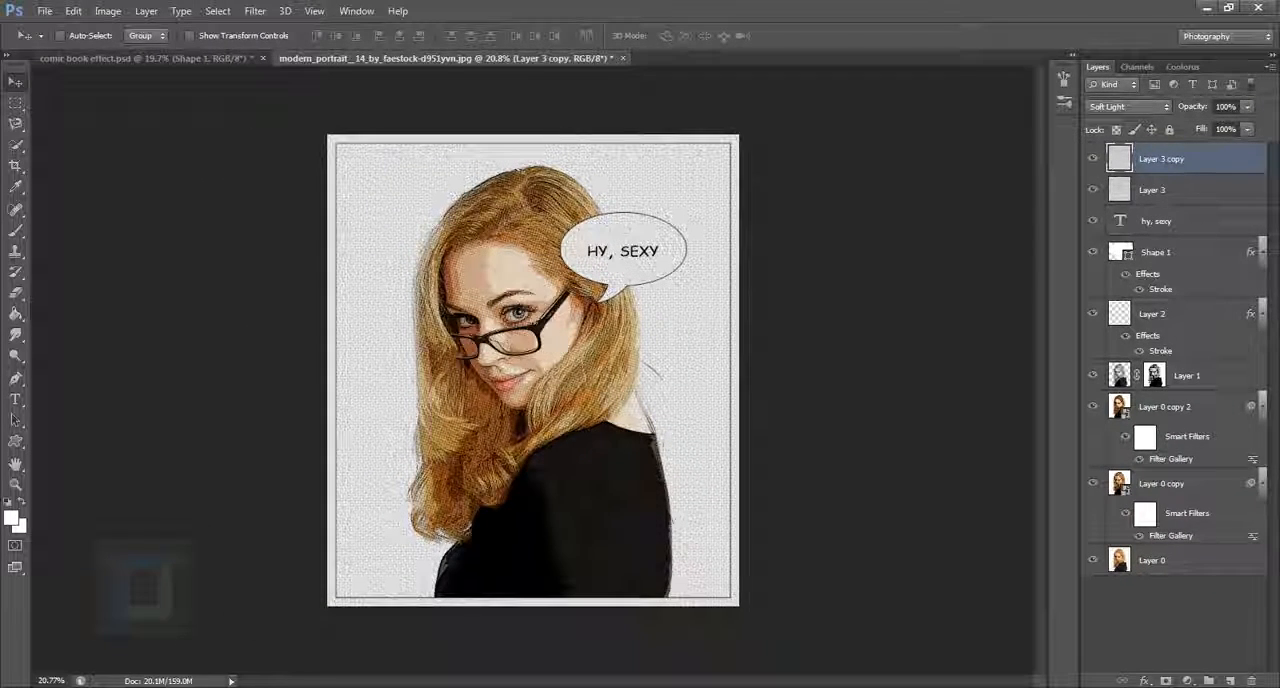
Step: Add a Solid Color fill layer in dark navy #02031f above Layer 3 copy and set its blend mode to Exclusion
{"action": "left_click", "coordinate": [1187, 681]}
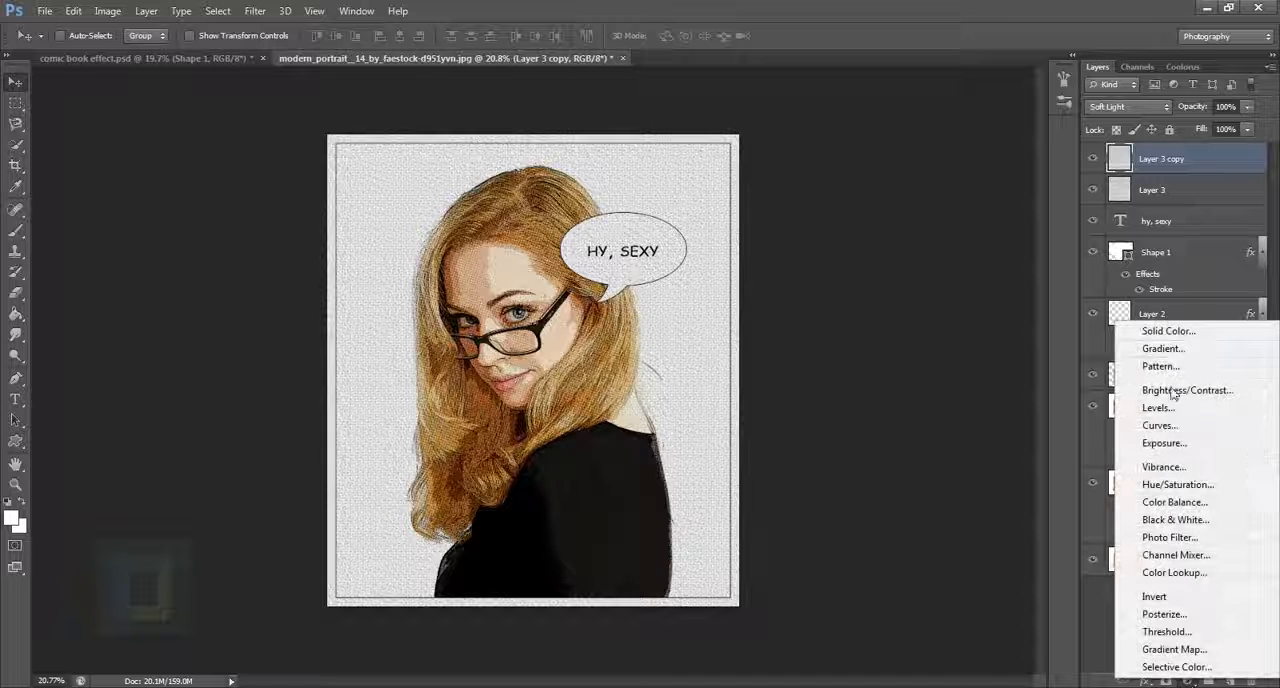
{"action": "left_click", "coordinate": [1168, 331]}
{"action": "left_click", "coordinate": [991, 341]}
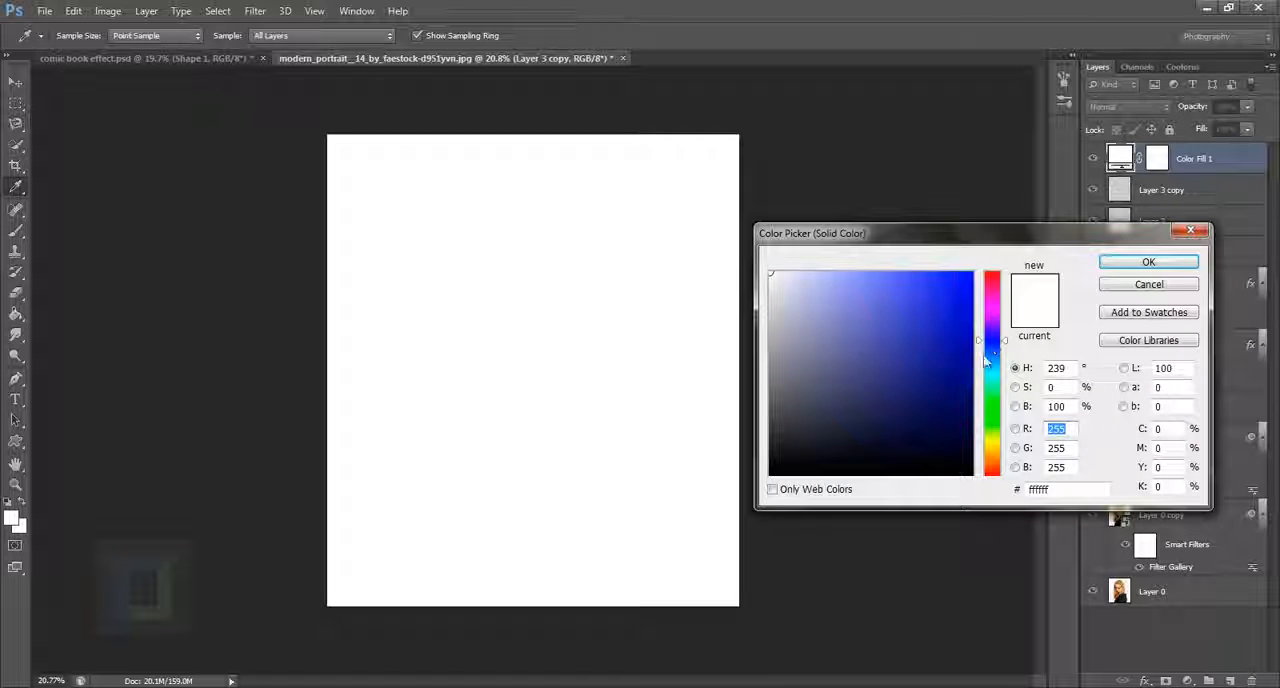
{"action": "left_click_drag", "start_coordinate": [962, 428], "coordinate": [960, 450]}
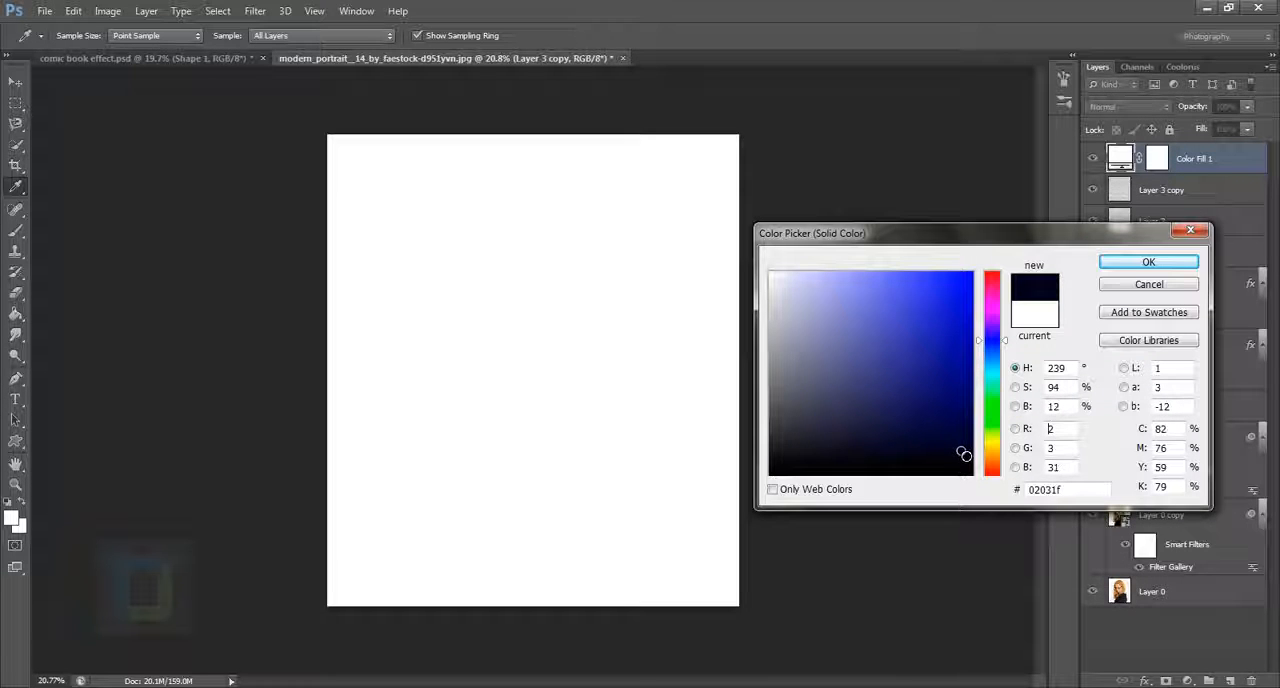
{"action": "left_click", "coordinate": [1146, 263]}
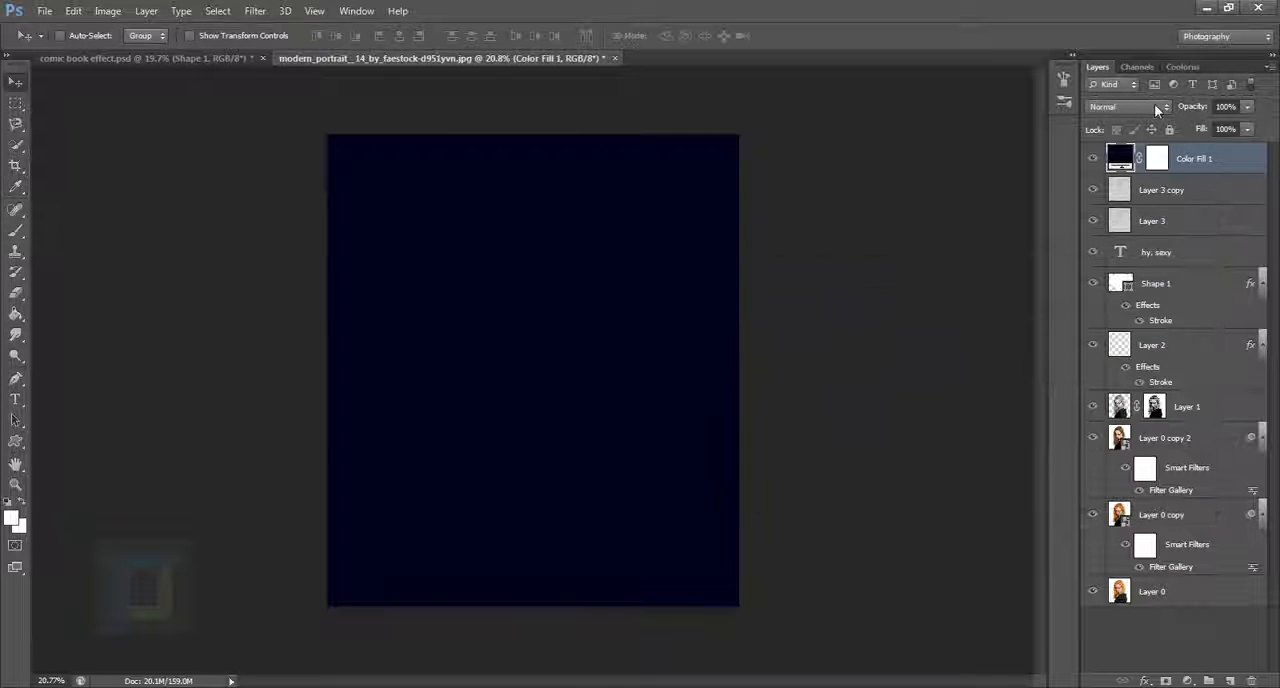
{"action": "left_click", "coordinate": [1154, 104]}
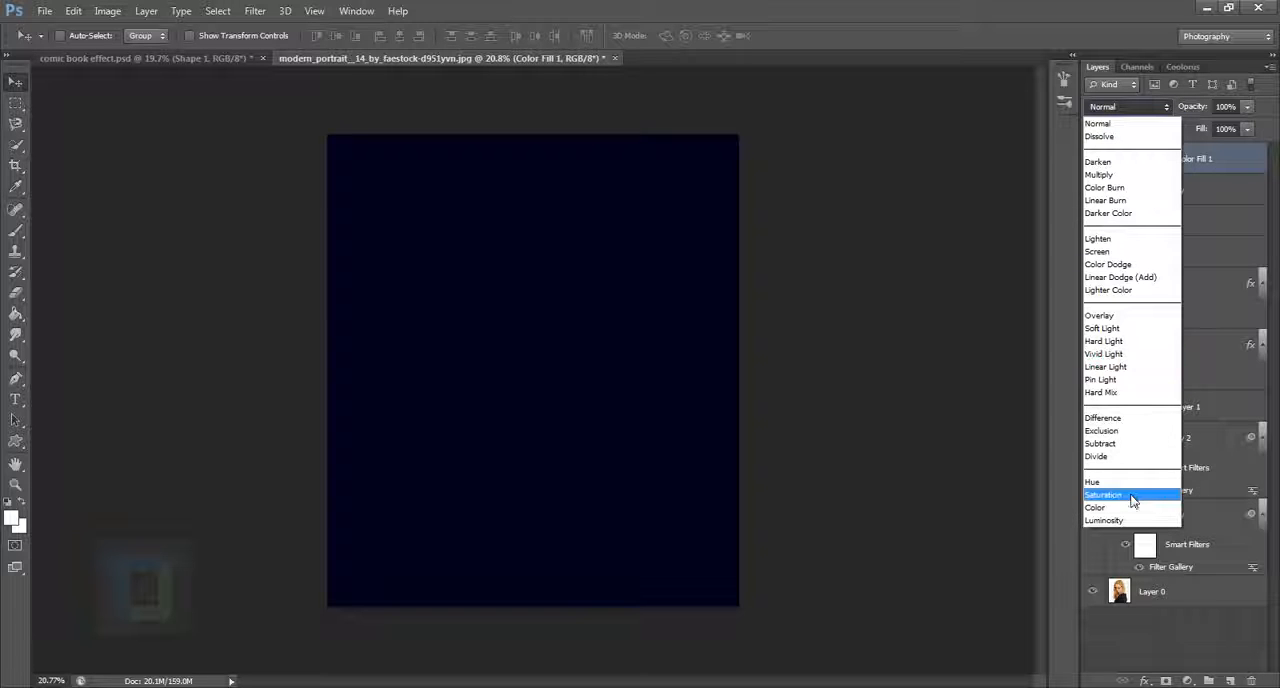
{"action": "left_click", "coordinate": [1120, 430]}
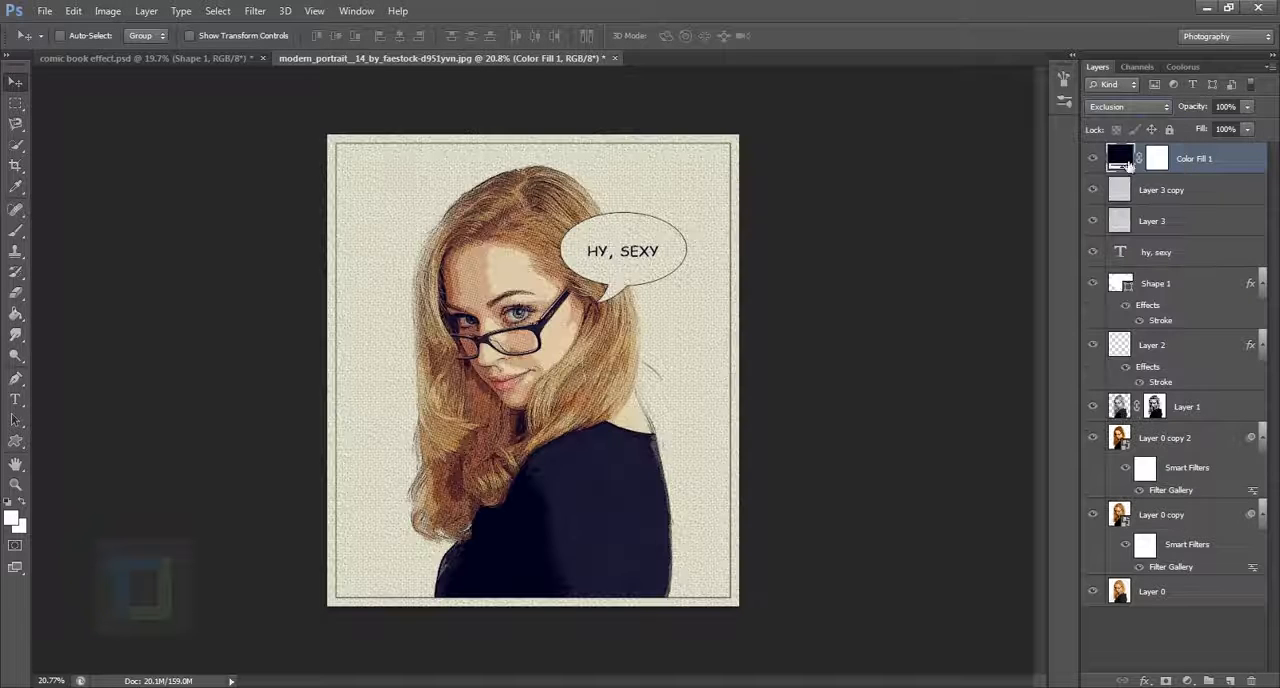
Step: Darken the Color Fill 1 layer's colour to #010111 and check its effect on the image
{"action": "double_click", "coordinate": [1120, 158]}
{"action": "left_click_drag", "start_coordinate": [961, 452], "coordinate": [968, 458]}
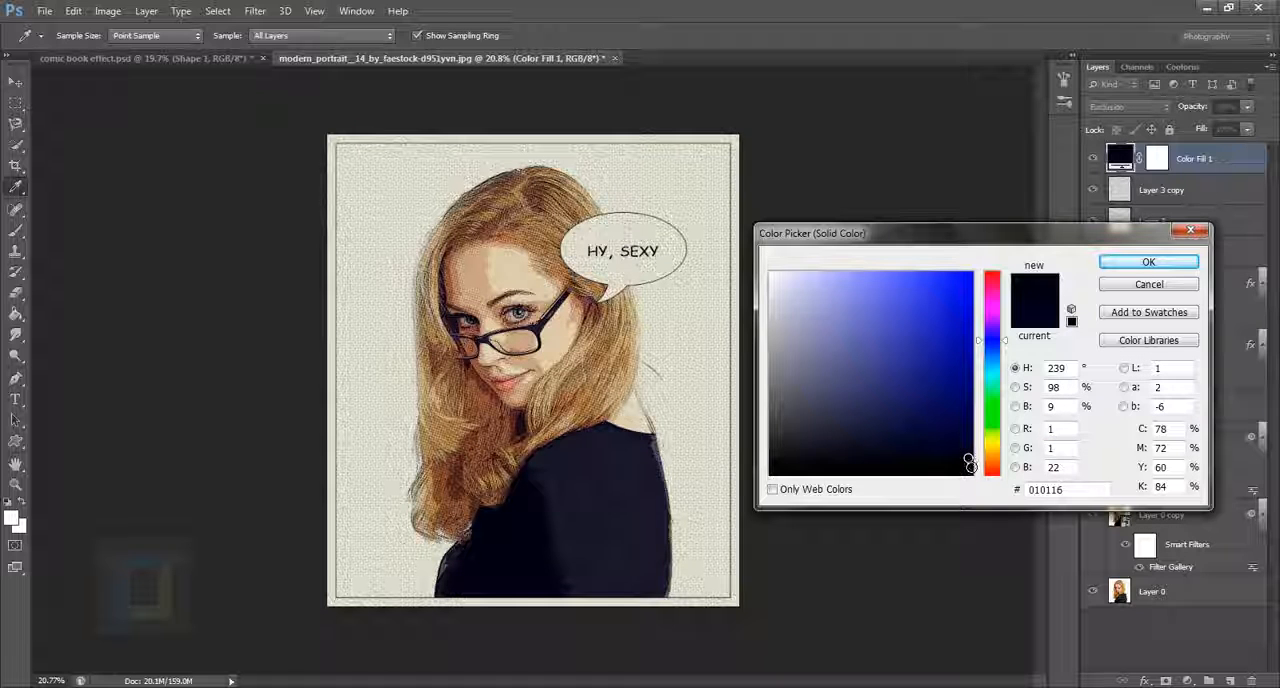
{"action": "left_click", "coordinate": [966, 462]}
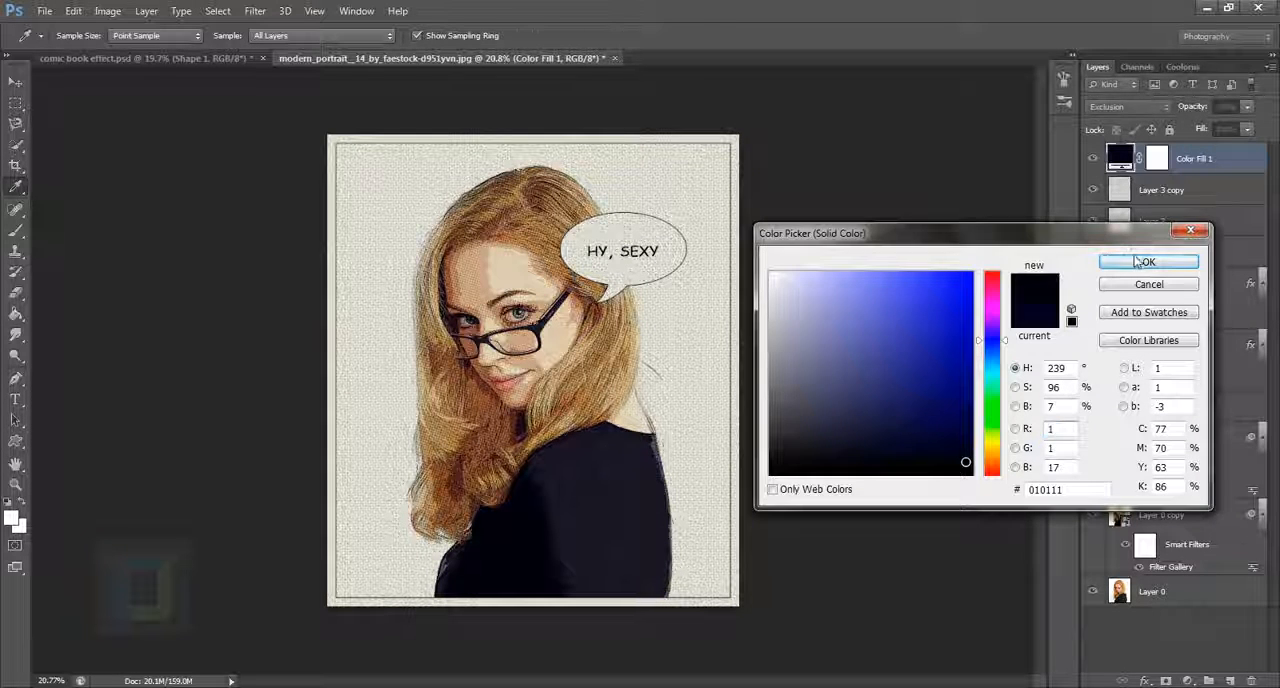
{"action": "left_click", "coordinate": [1142, 262]}
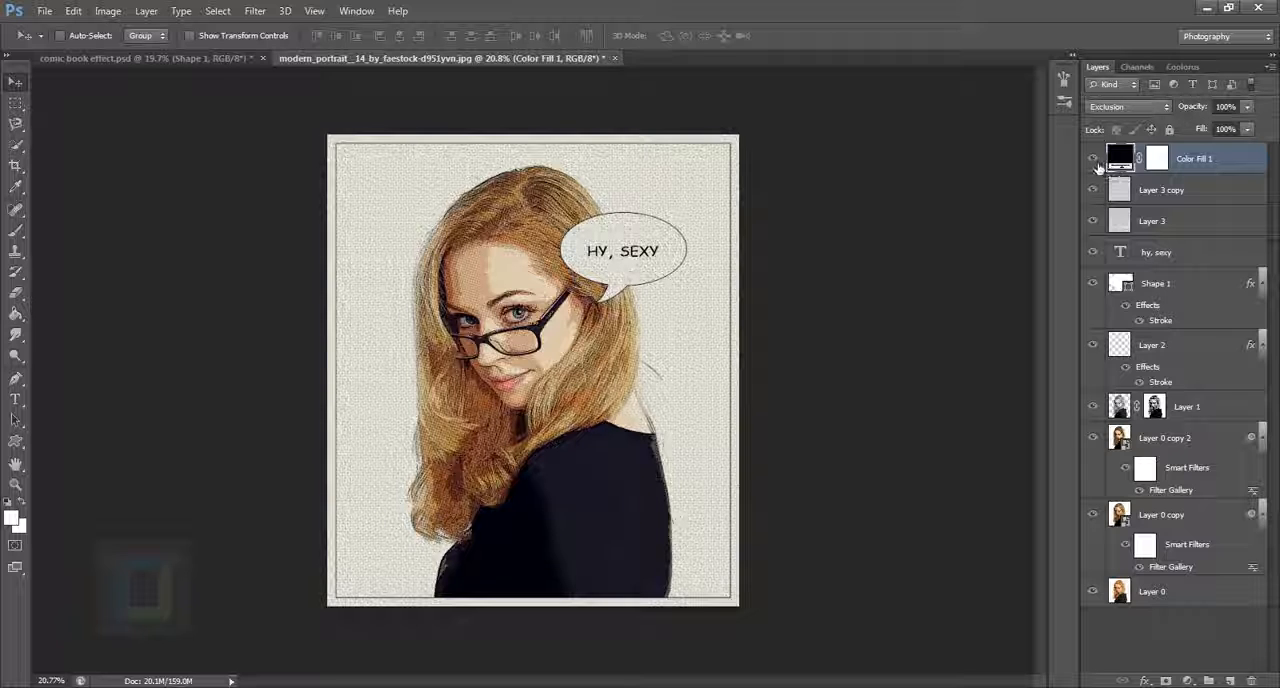
{"action": "scroll", "coordinate": [1098, 167], "scroll_direction": "down", "scroll_amount": 1}
{"action": "left_click", "coordinate": [1095, 164]}
{"action": "left_click", "coordinate": [1095, 164]}
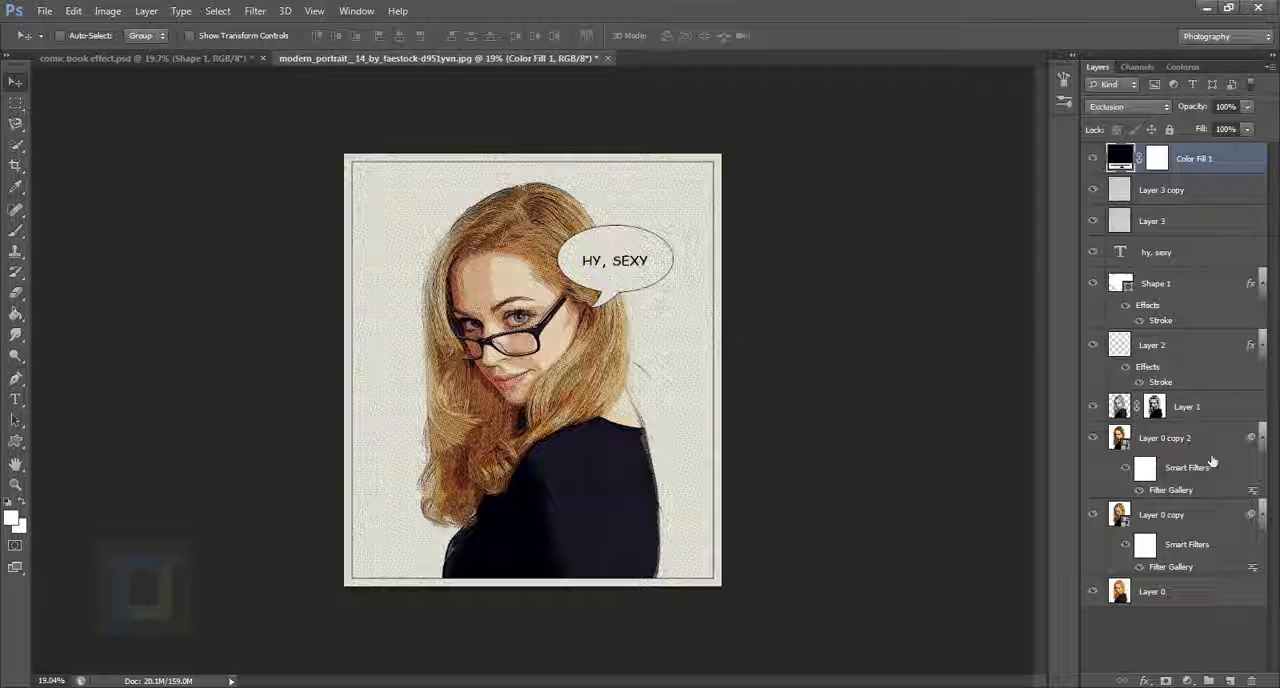
Step: Add a Vibrance adjustment layer above Color Fill 1 with Vibrance +100 and Saturation +2
{"action": "left_click", "coordinate": [1187, 681]}
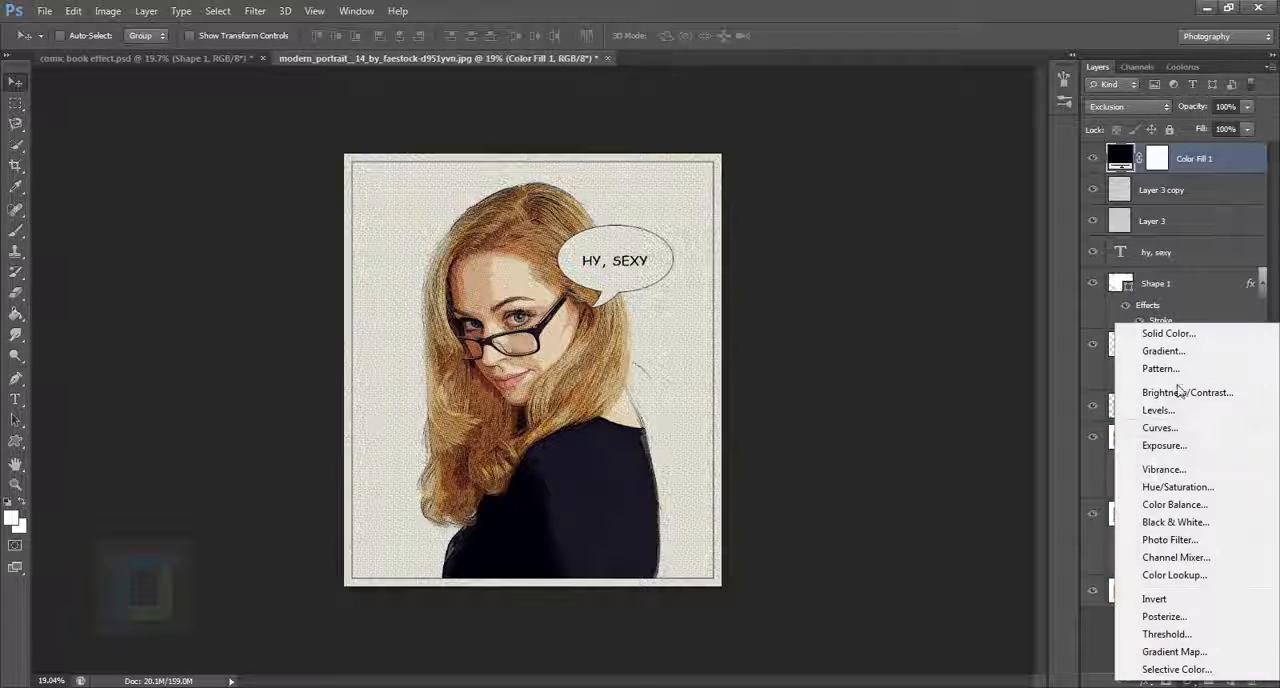
{"action": "left_click", "coordinate": [1164, 469]}
{"action": "left_click_drag", "start_coordinate": [946, 341], "coordinate": [1205, 344]}
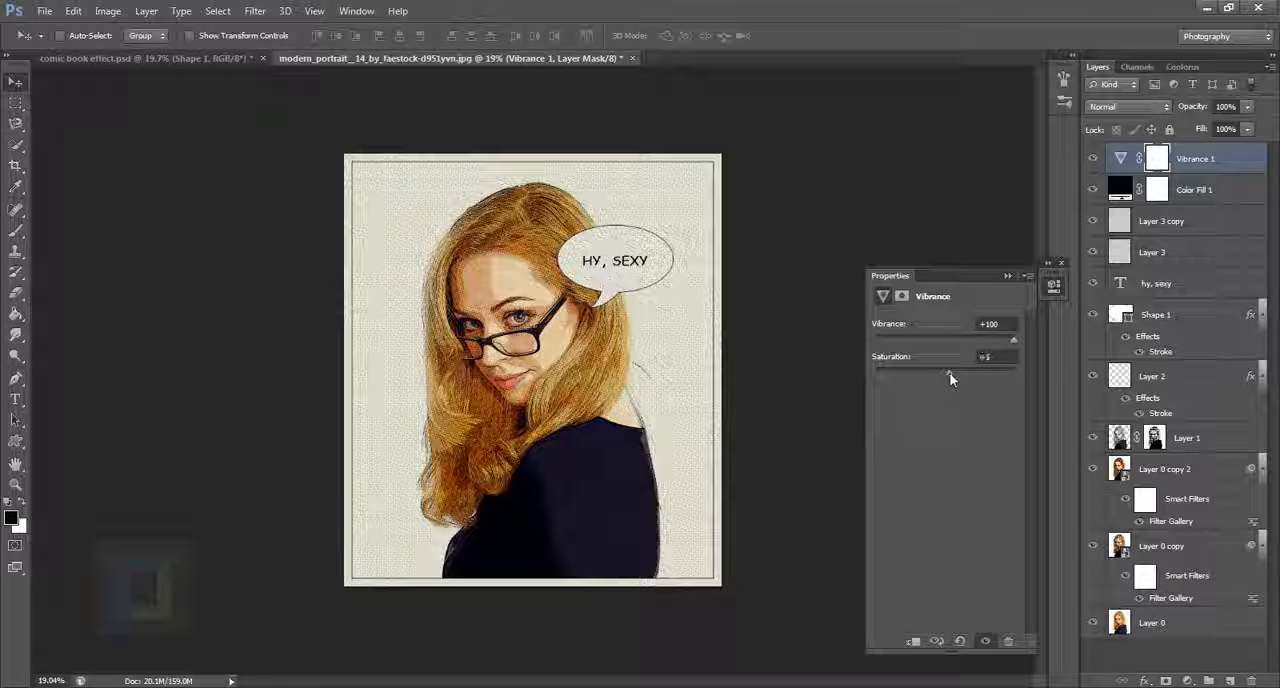
{"action": "left_click_drag", "start_coordinate": [949, 375], "coordinate": [948, 377]}
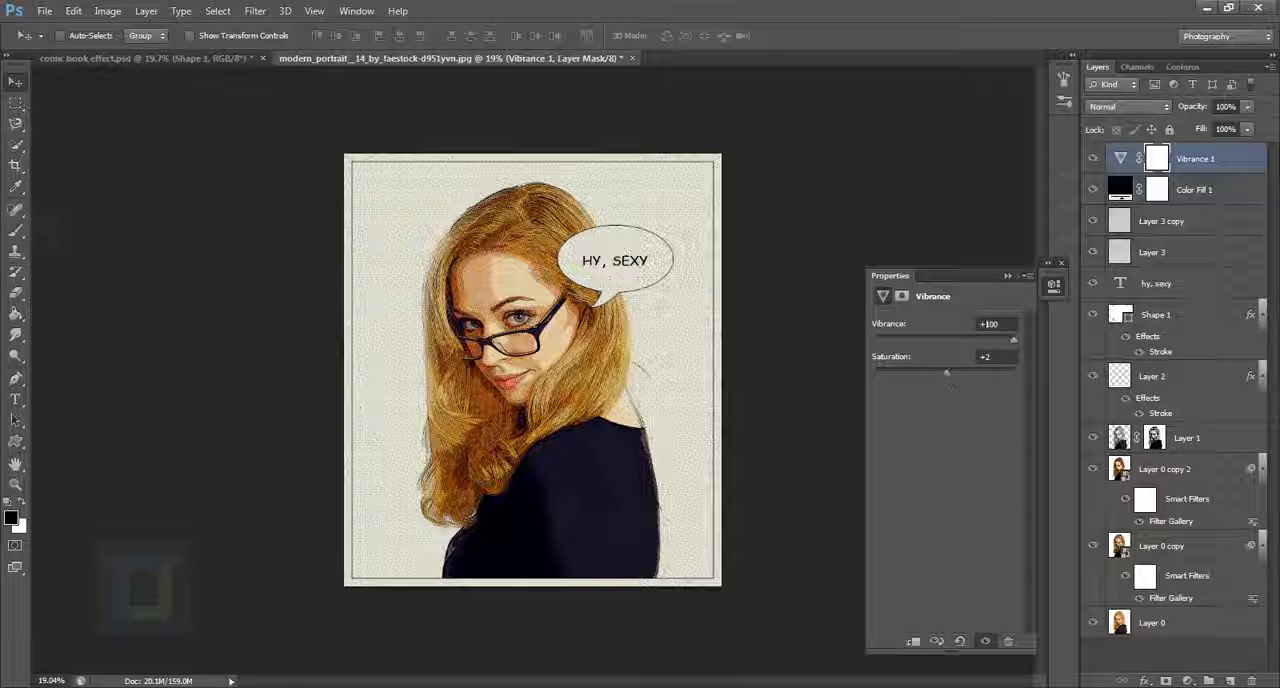
Step: Close the Vibrance settings and compare the finished comic effect with the original photo on Layer 0 by hiding and restoring all other layers
{"action": "left_click", "coordinate": [1006, 278]}
{"action": "scroll", "coordinate": [557, 338], "scroll_direction": "up", "scroll_amount": 5}
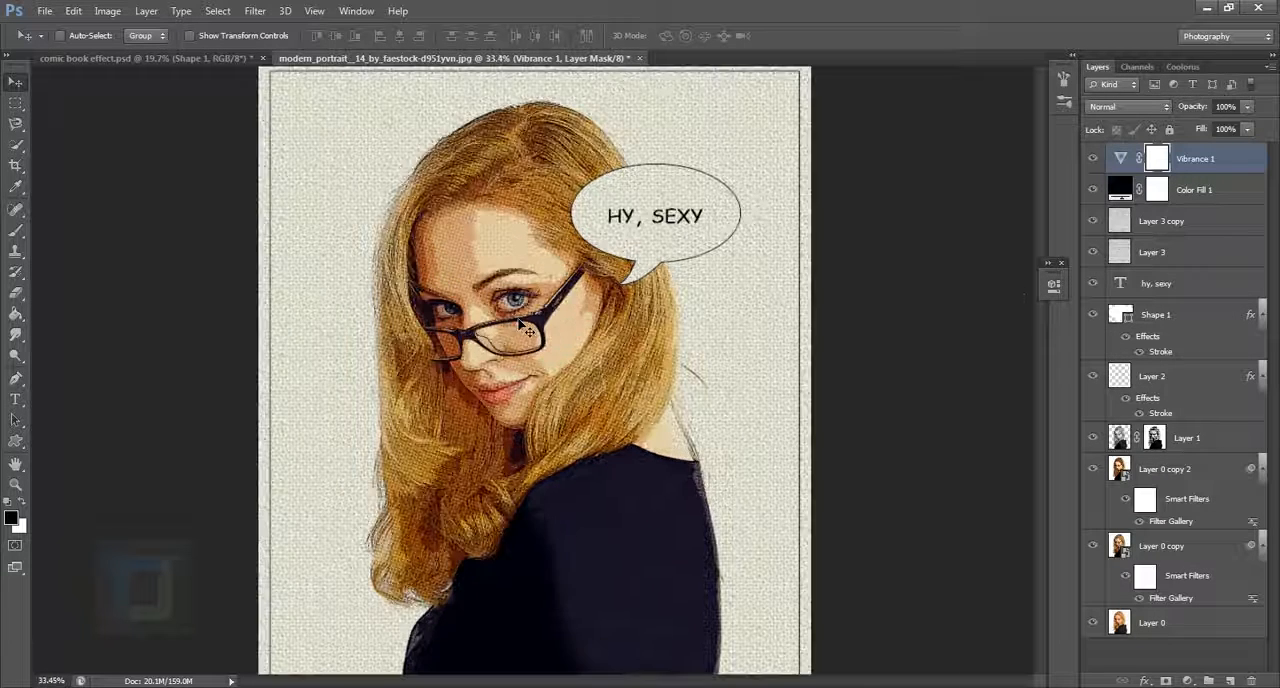
{"action": "scroll", "coordinate": [527, 330], "scroll_direction": "down", "scroll_amount": 5}
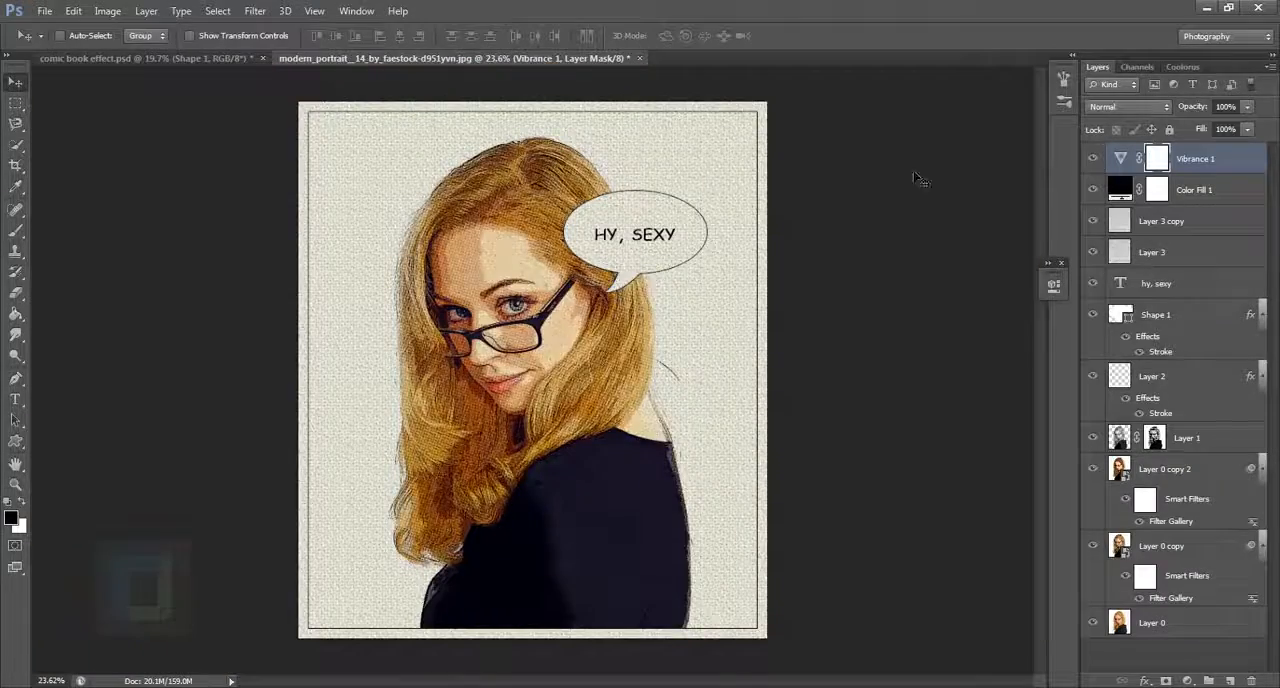
{"action": "scroll", "coordinate": [431, 318], "scroll_direction": "up", "scroll_amount": 5}
{"action": "left_click_drag", "start_coordinate": [790, 357], "coordinate": [708, 313]}
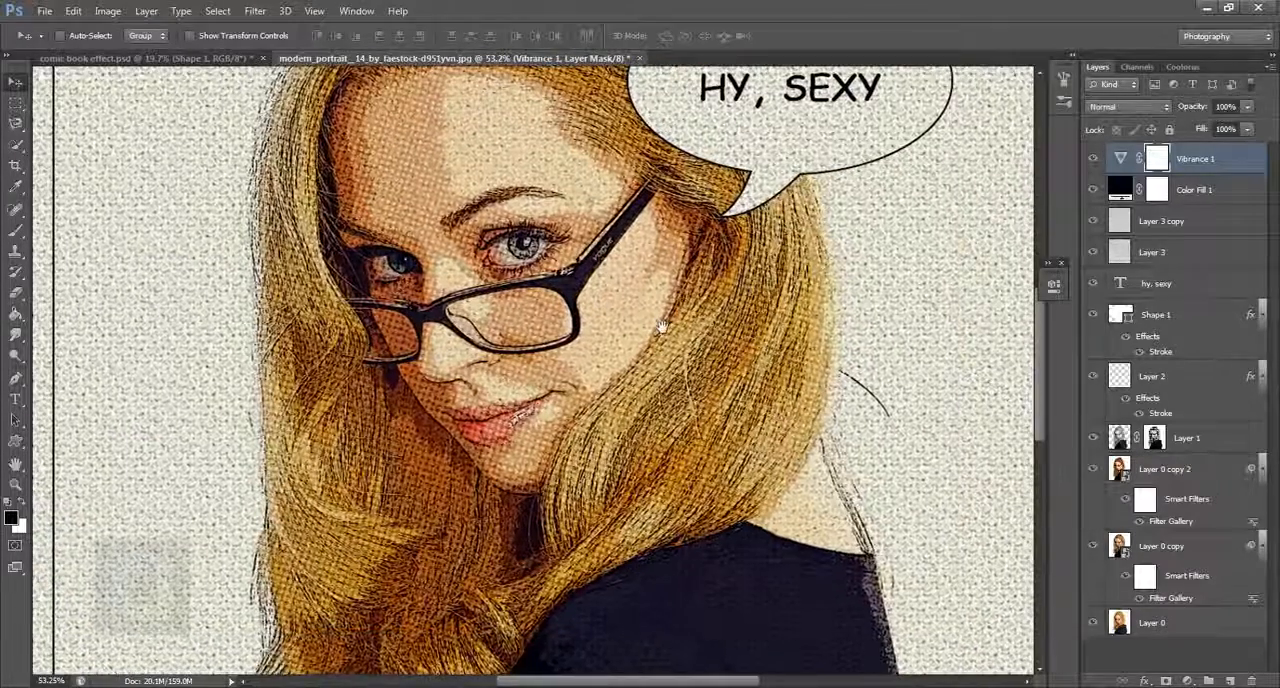
{"action": "left_click", "coordinate": [1094, 623], "text": "alt"}
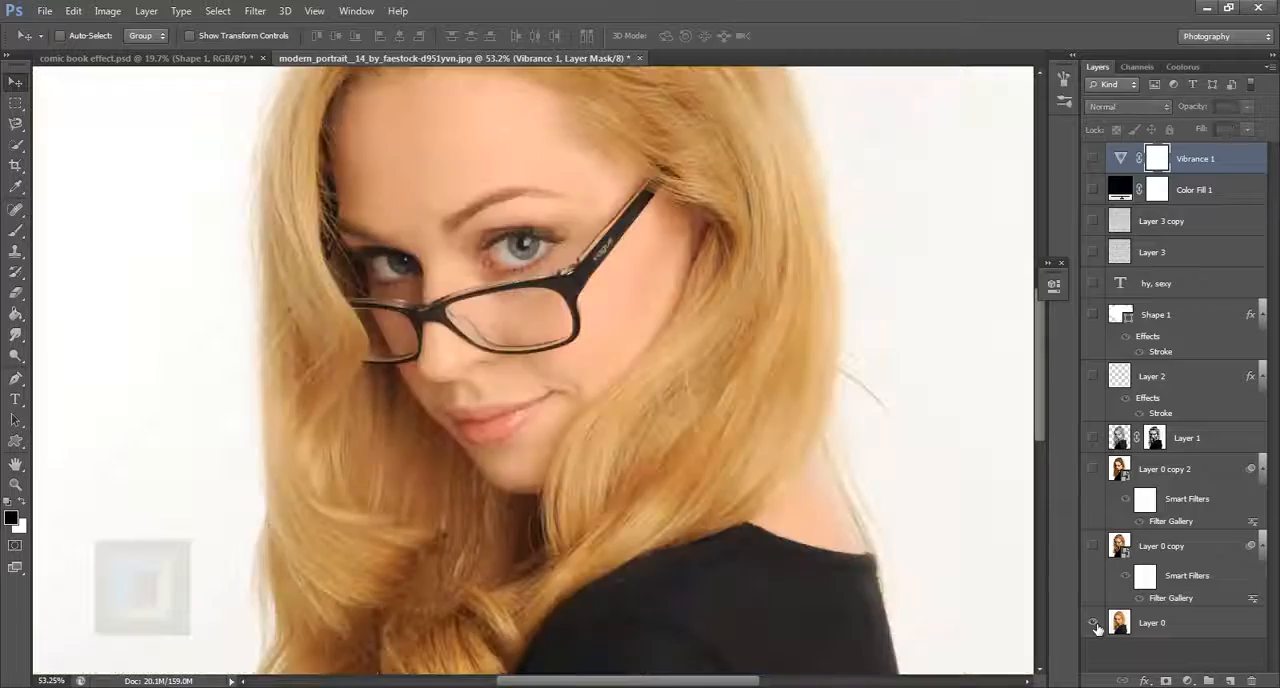
{"action": "left_click", "coordinate": [1097, 623], "text": "alt"}
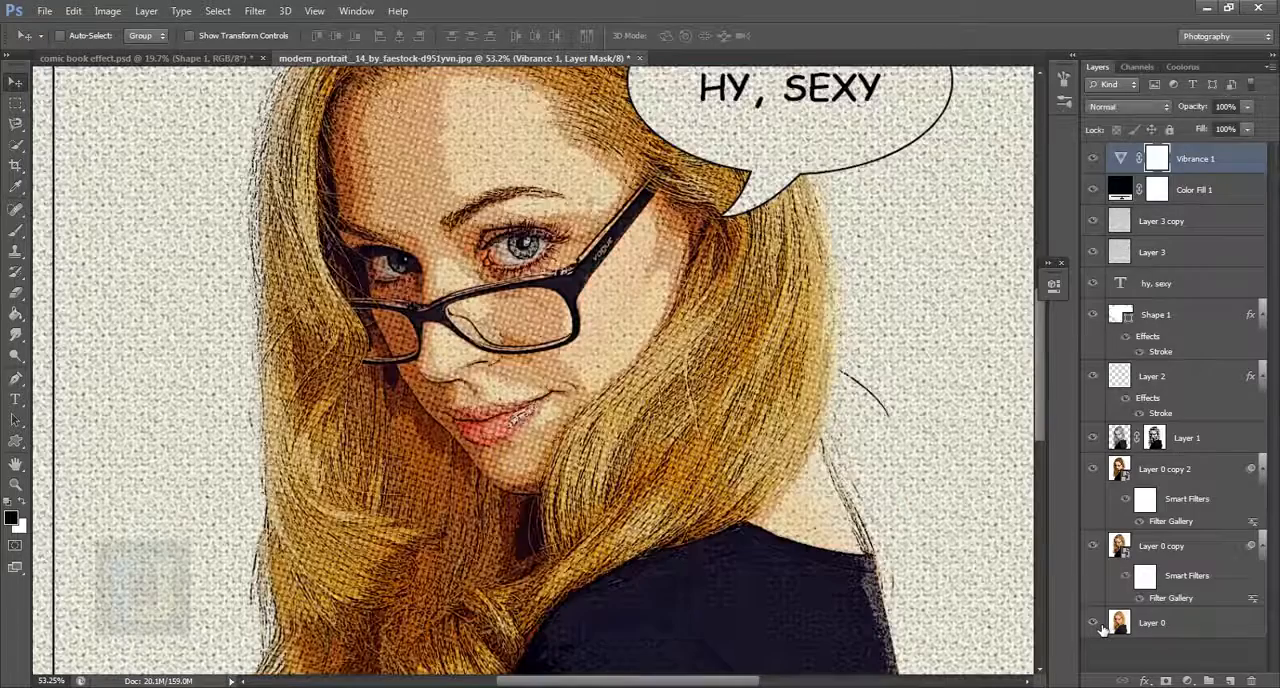
{"action": "scroll", "coordinate": [600, 200], "scroll_direction": "down", "scroll_amount": 4}
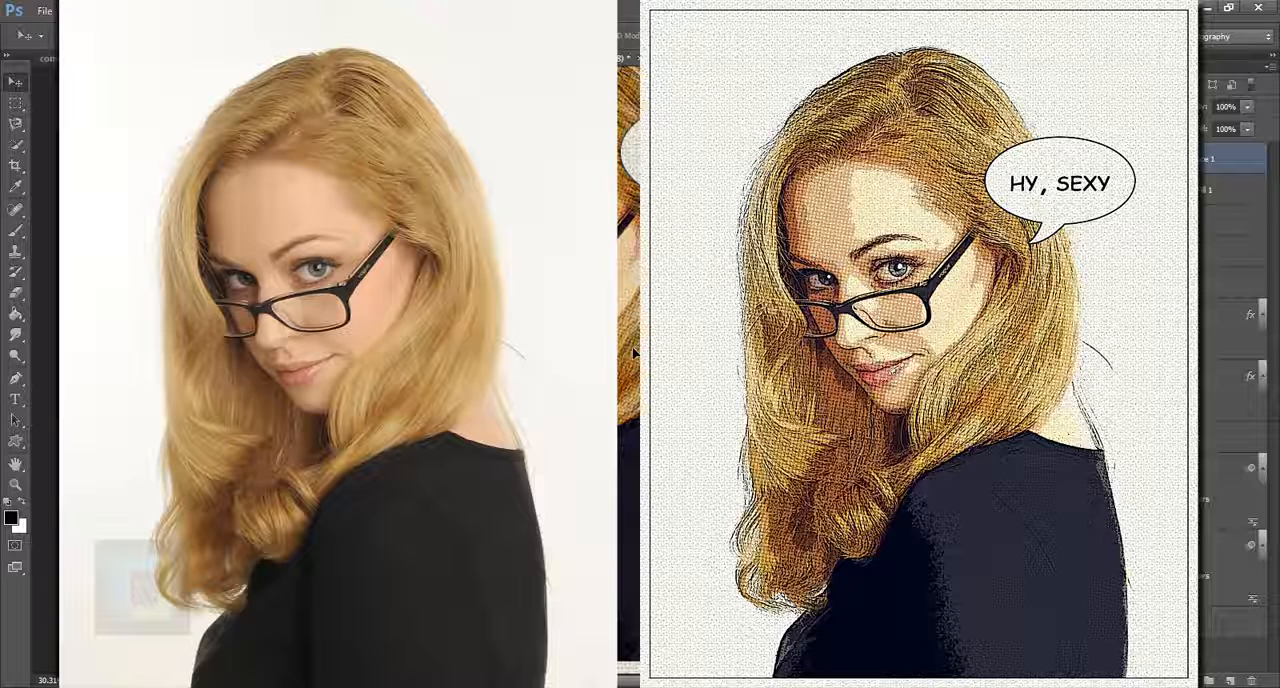
{"action": "scroll", "coordinate": [634, 353], "scroll_direction": "down", "scroll_amount": 1}
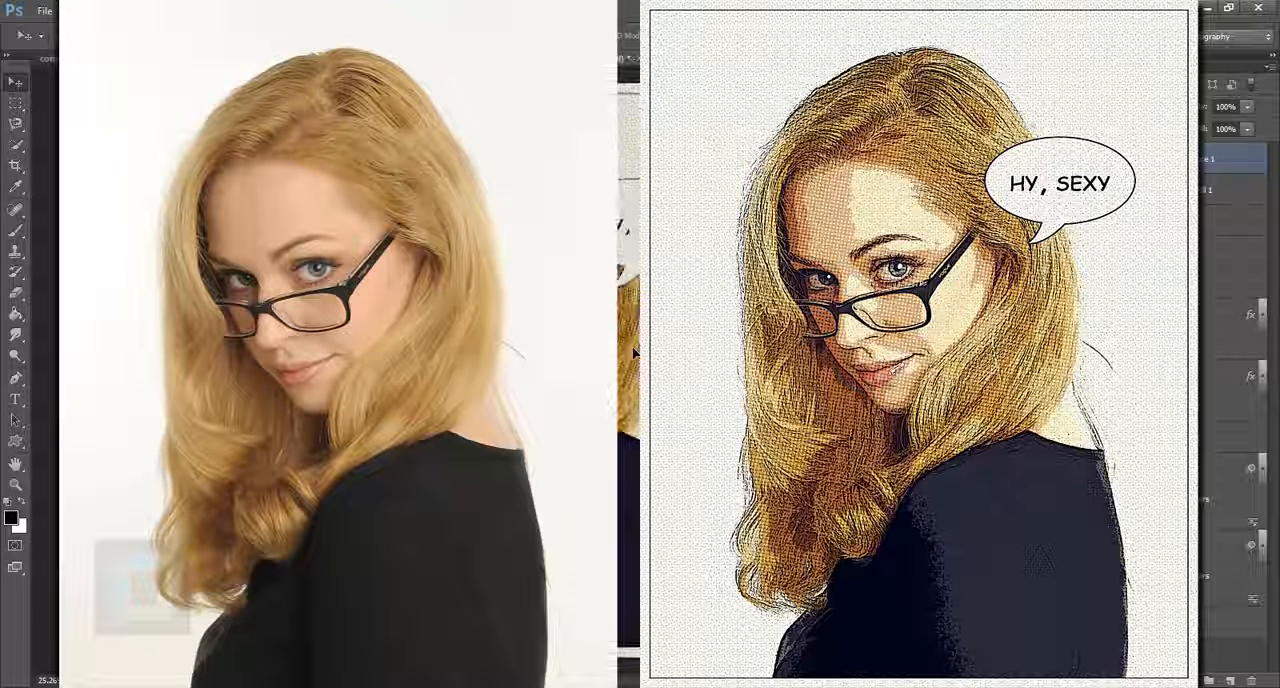